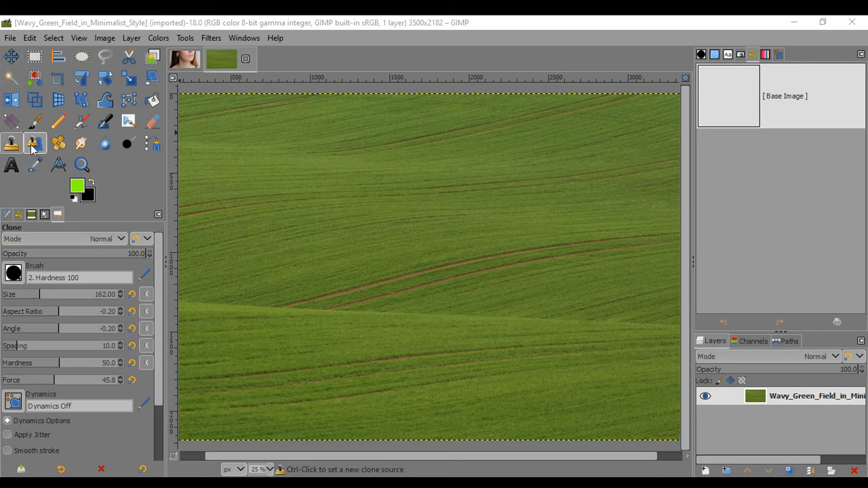
Activate the Clone tool for the green field image
click(33, 144)
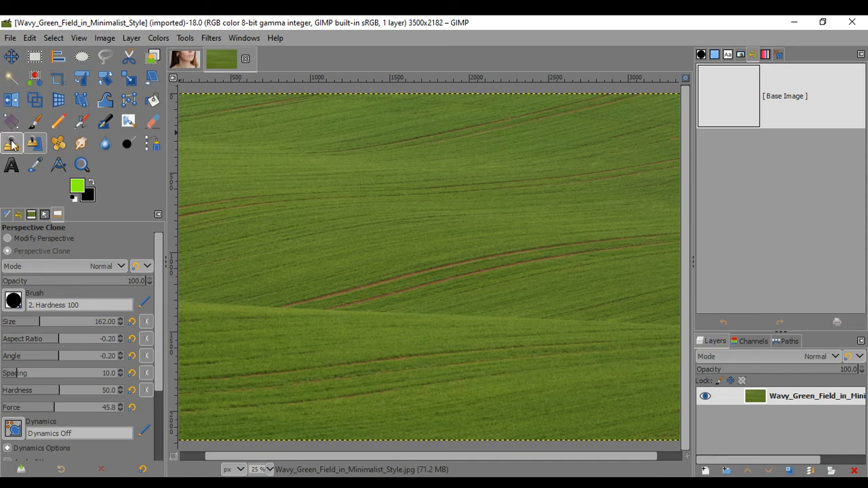
click(16, 151)
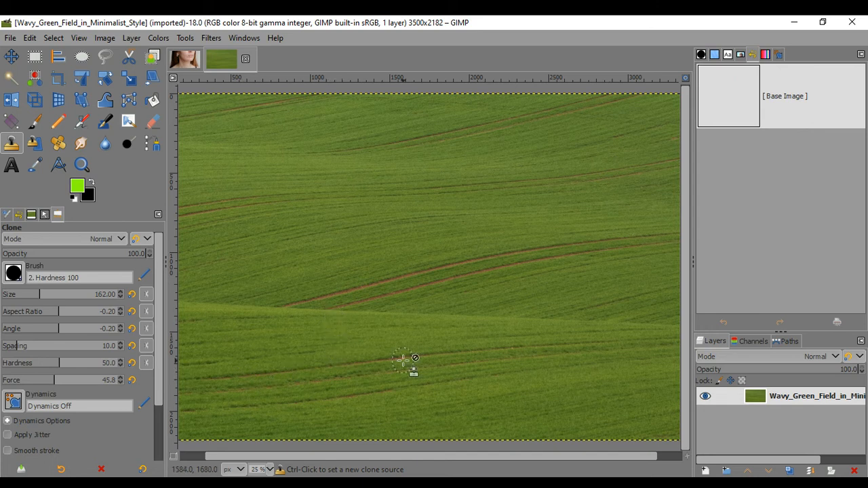
Examine the grass and brown tracks up close, and review the Clone tool's options, including the alignment choices
scroll(367, 375, up, 1)
scroll(367, 376, up, 3)
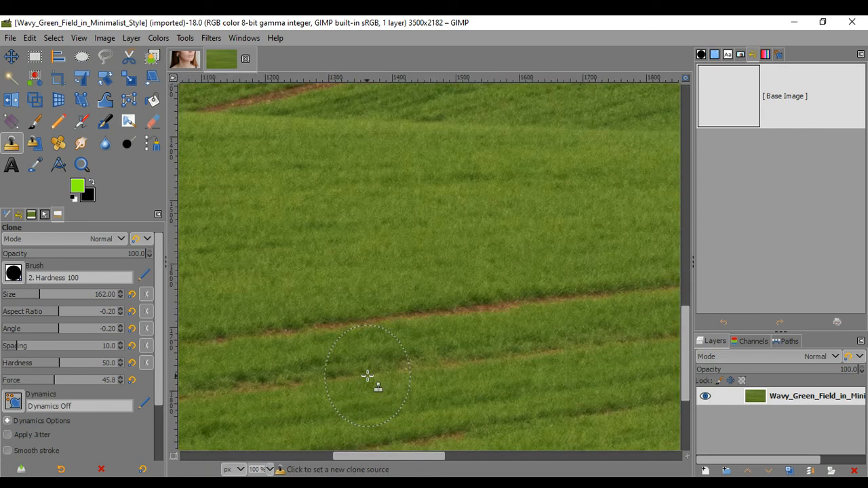
scroll(367, 376, up, 1)
scroll(366, 376, down, 5)
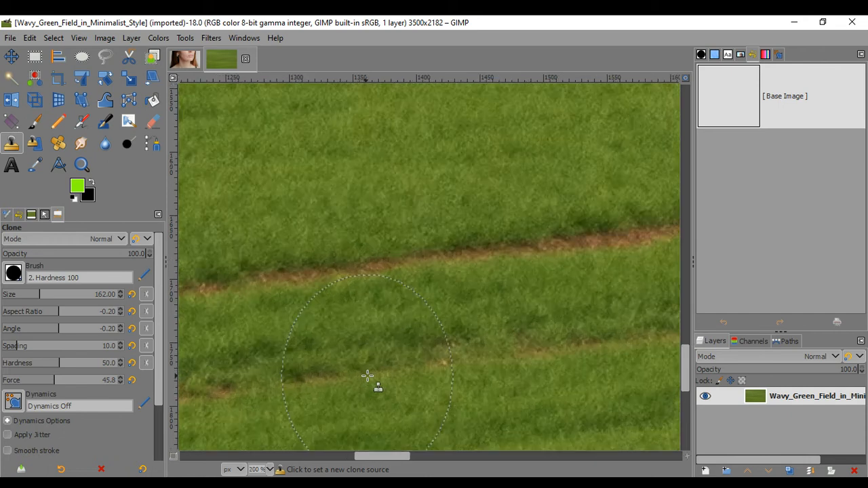
scroll(357, 373, down, 2)
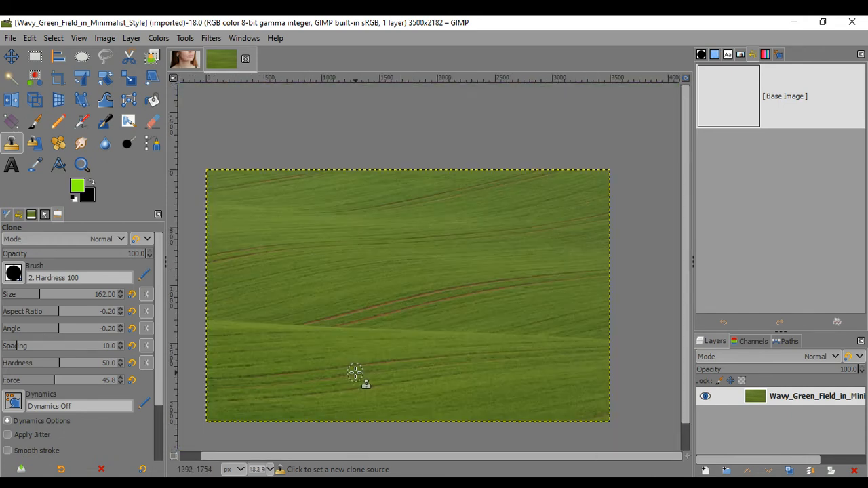
scroll(354, 372, up, 2)
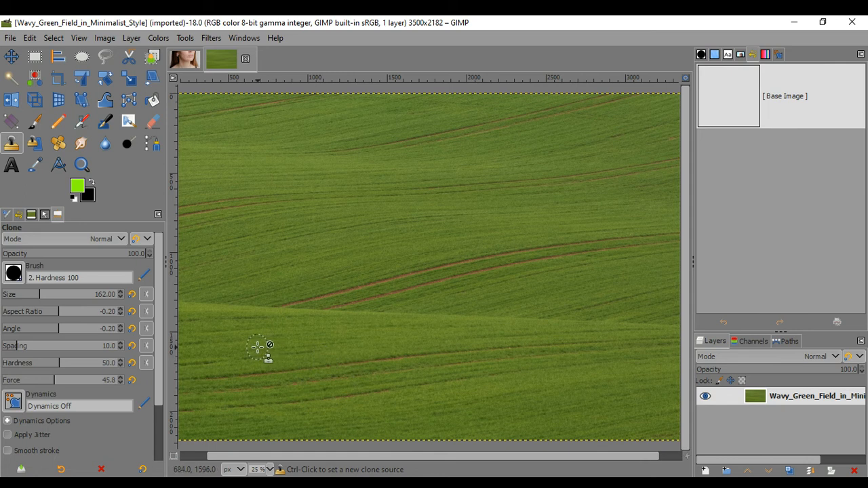
scroll(89, 326, down, 1)
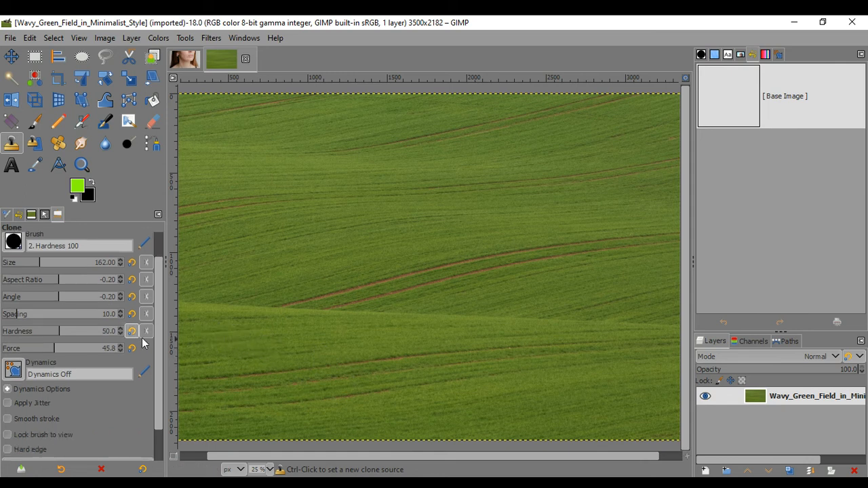
scroll(91, 342, down, 2)
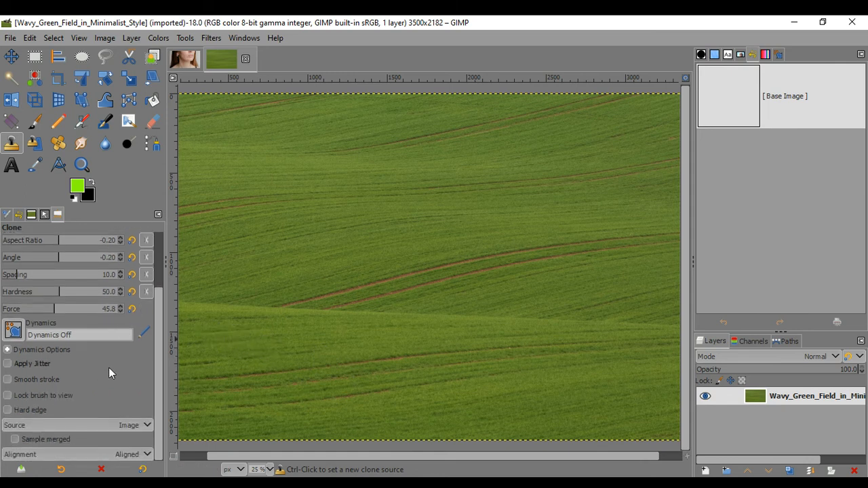
click(142, 459)
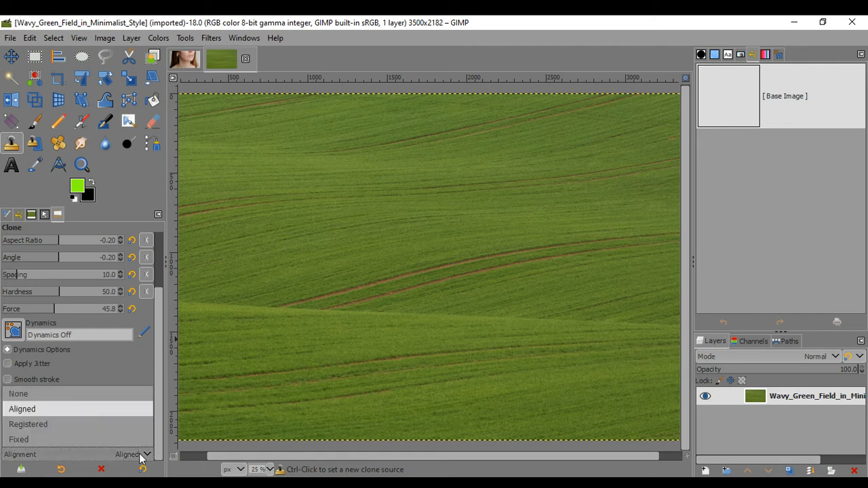
click(142, 459)
scroll(99, 368, up, 4)
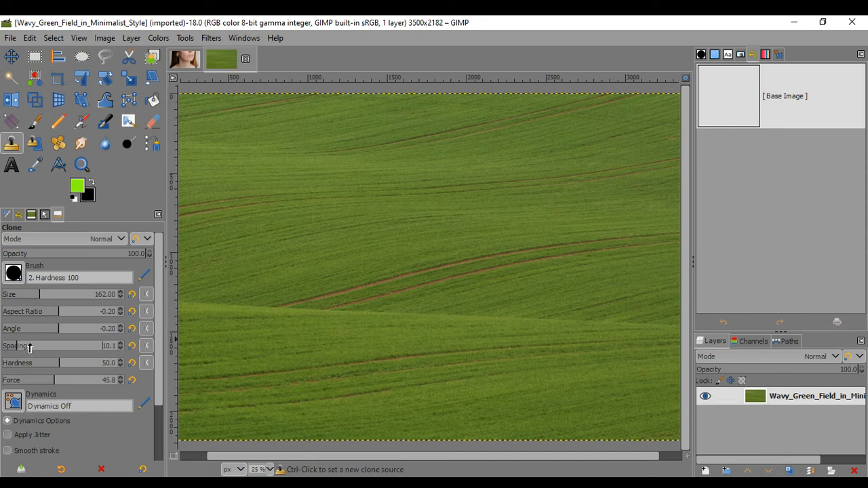
scroll(51, 359, down, 1)
scroll(51, 360, up, 1)
Choose the 2. Hardness 075 brush for cloning and set its size to 110
click(14, 272)
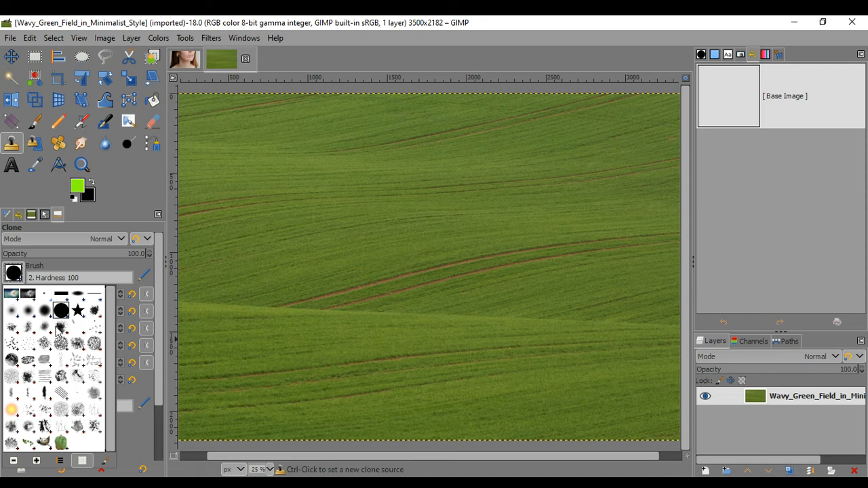
double_click(45, 312)
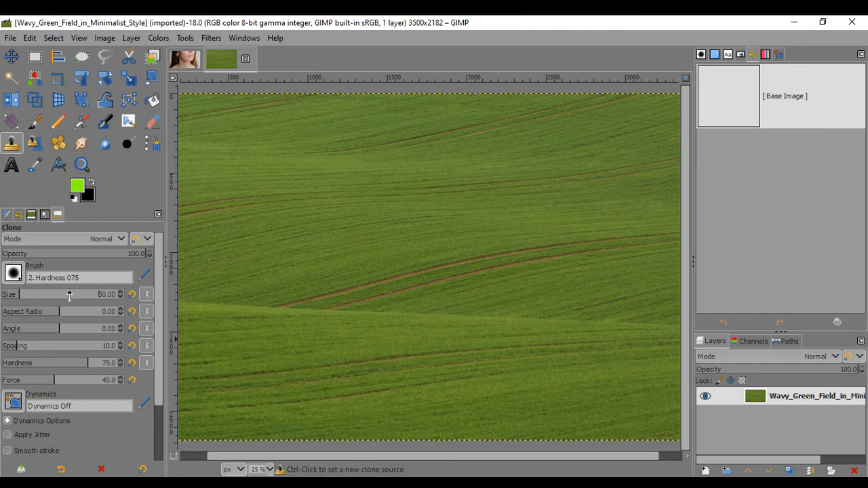
scroll(71, 295, down, 2)
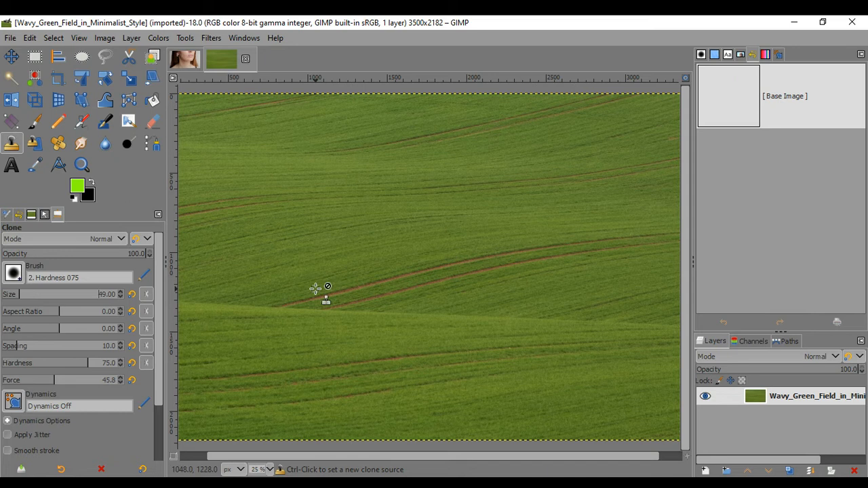
click(25, 294)
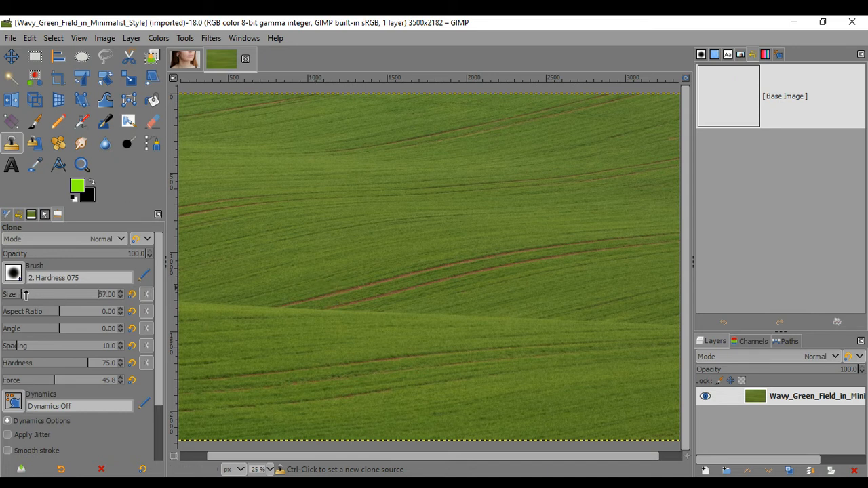
click(26, 295)
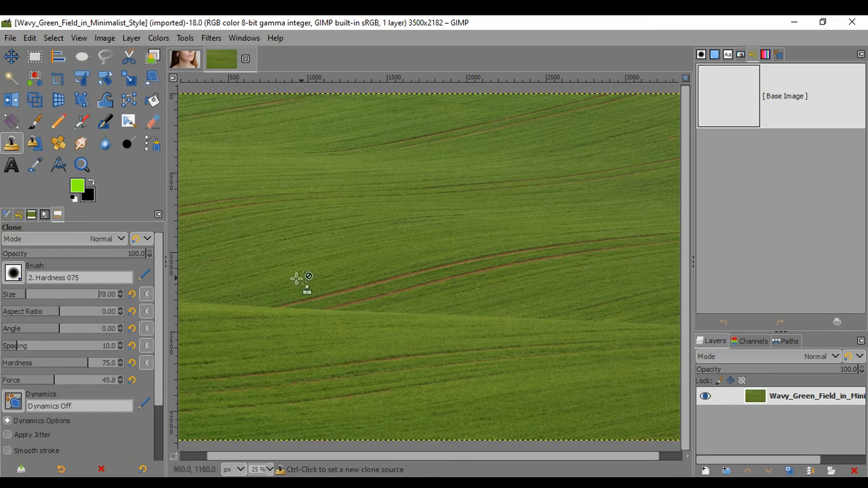
click(36, 294)
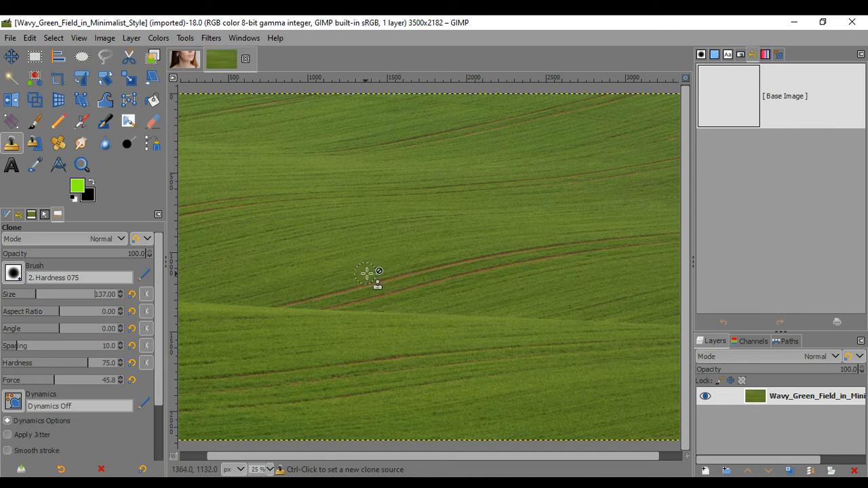
drag(33, 295, 31, 294)
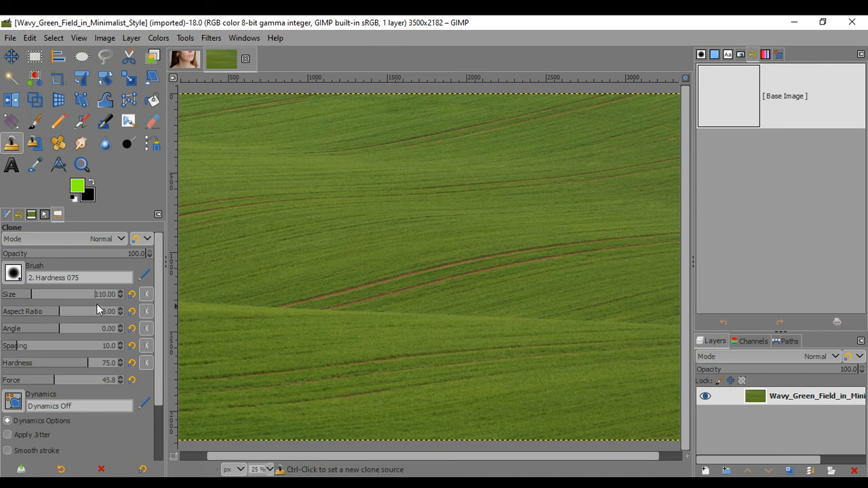
Try cloning clean grass from mid-field over two spots on the brown tracks, and undo both clone strokes
scroll(85, 325, down, 3)
scroll(85, 325, down, 1)
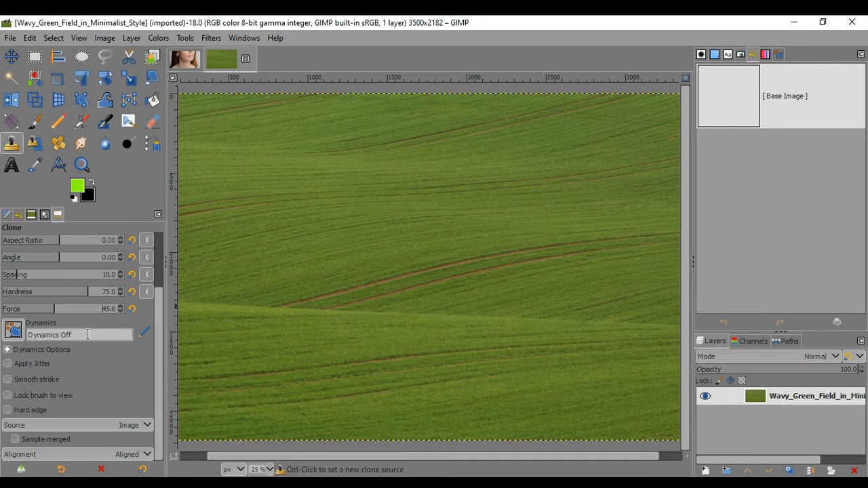
scroll(82, 329, up, 3)
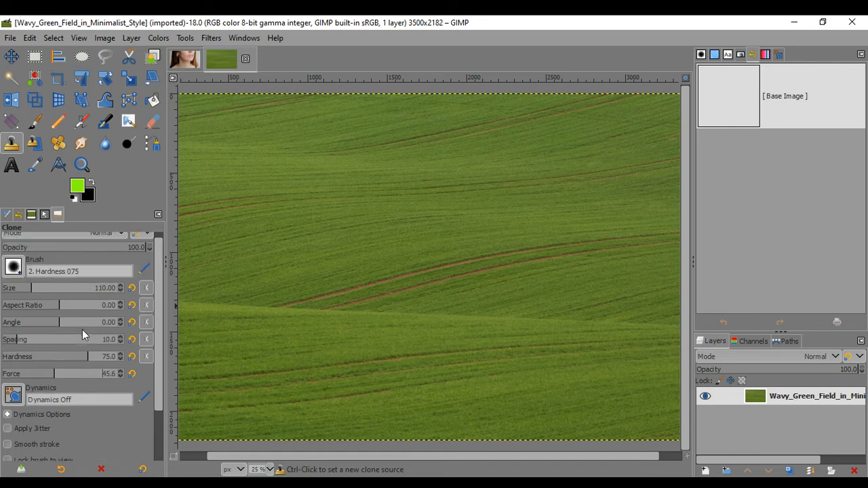
scroll(82, 329, down, 3)
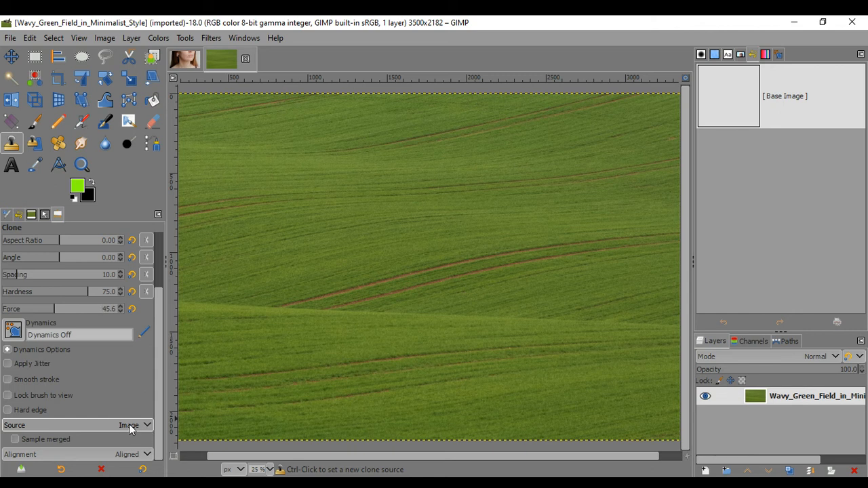
ctrl+click(373, 240)
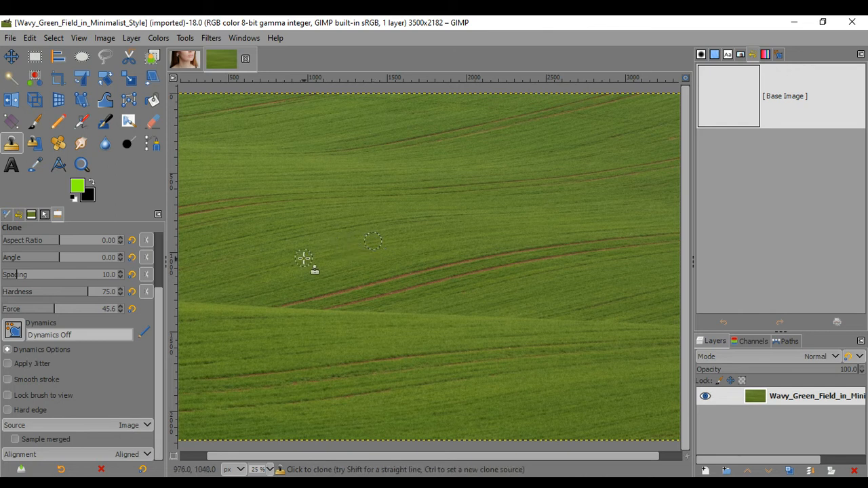
click(384, 279)
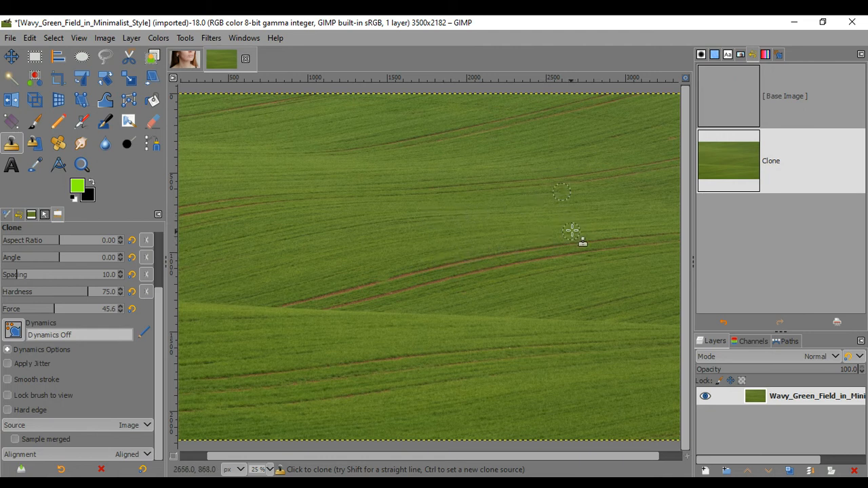
key(ctrl)
click(575, 240)
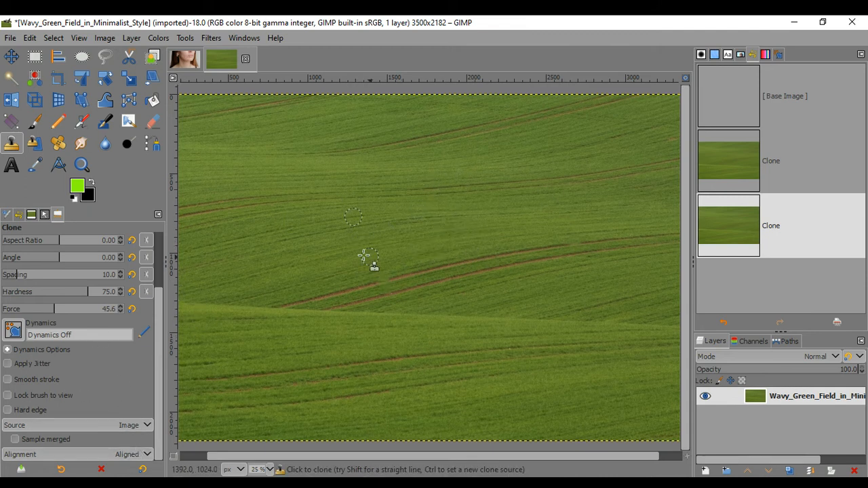
key(ctrl+z)
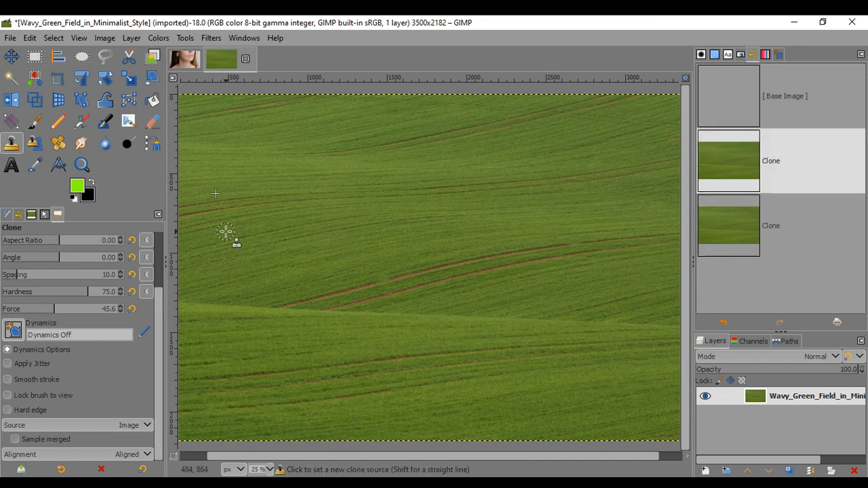
key(ctrl+z)
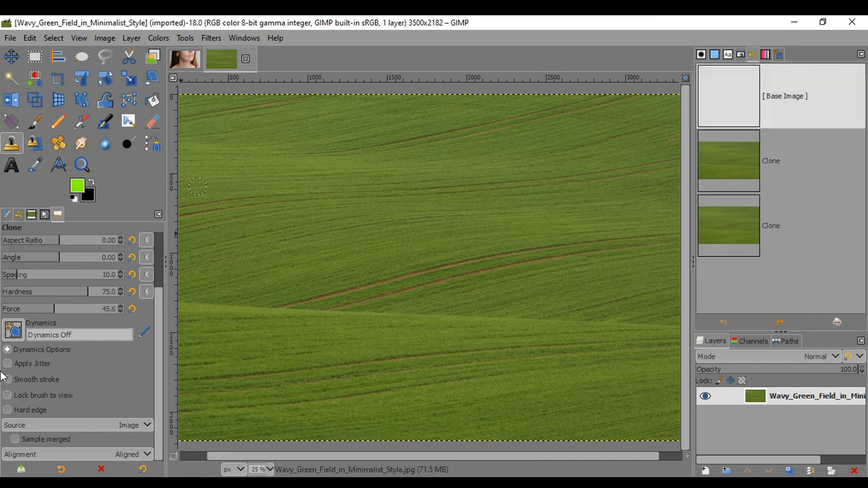
Set the clone source to Pattern and browse the available patterns, keeping Rain
click(107, 425)
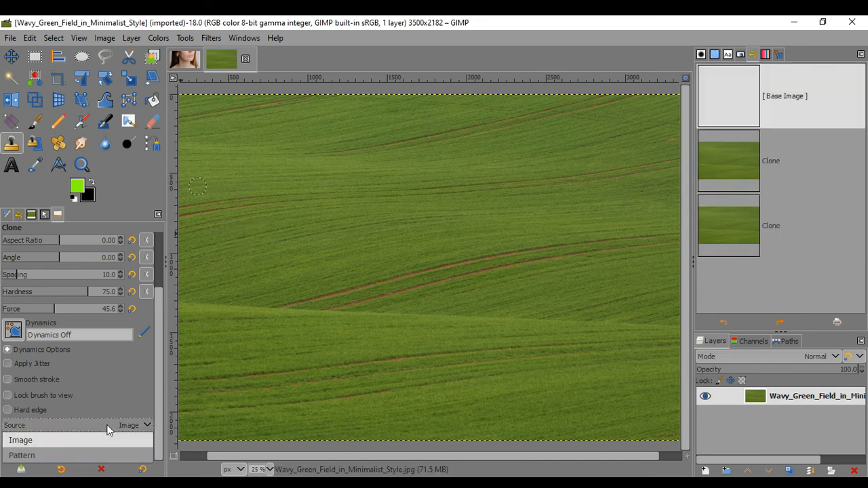
click(76, 455)
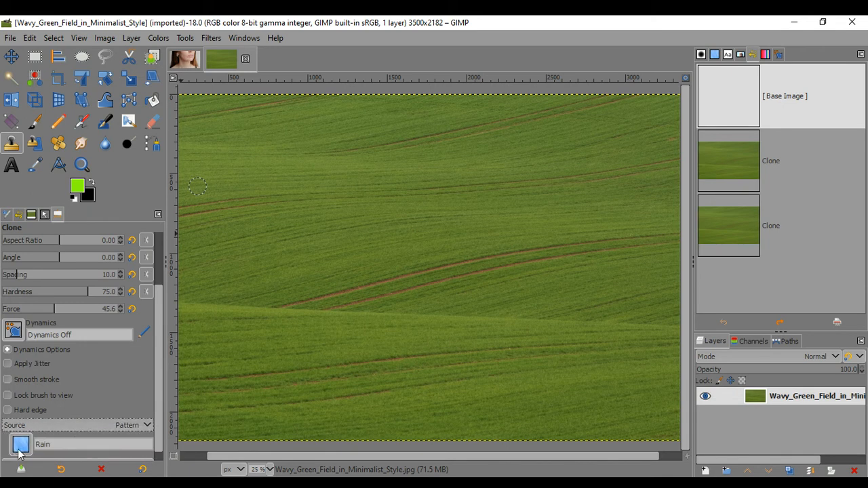
click(21, 444)
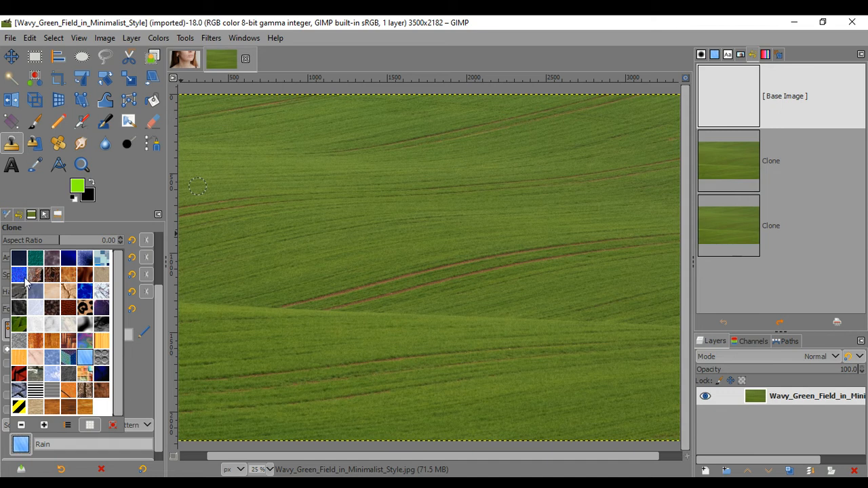
click(140, 368)
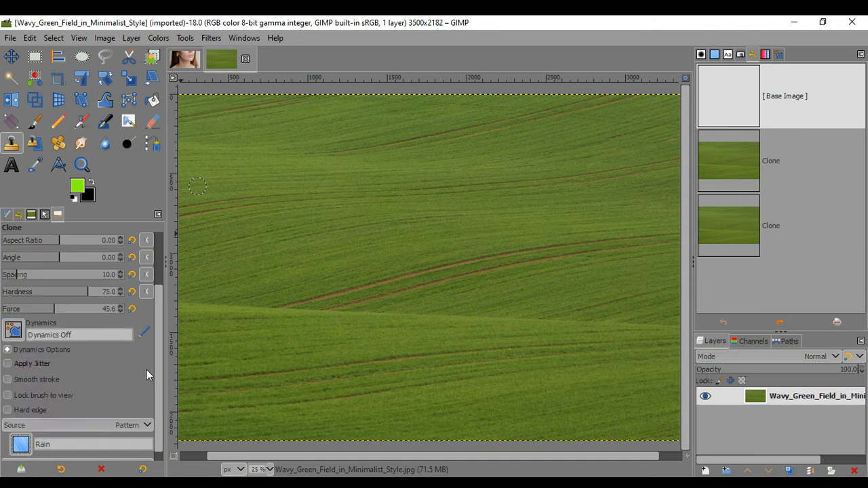
Set the brush size to 254 and stamp the Rain pattern onto two neighbouring spots in the middle of the field
scroll(71, 293, up, 2)
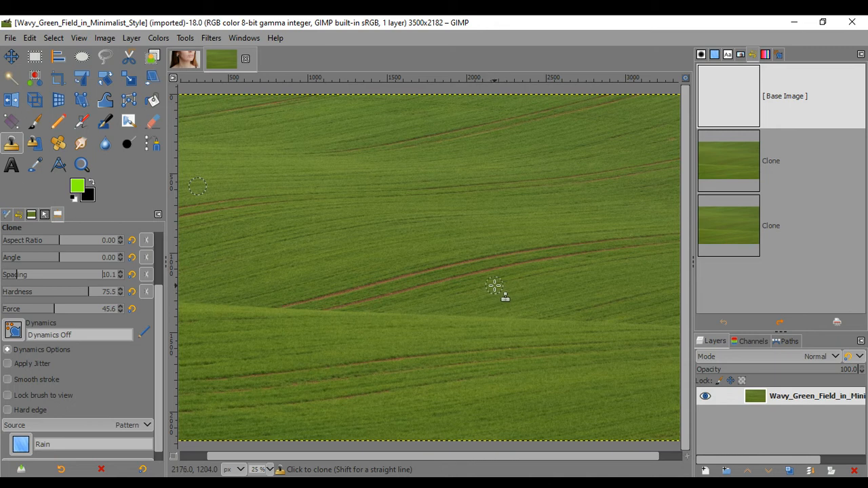
scroll(99, 261, up, 1)
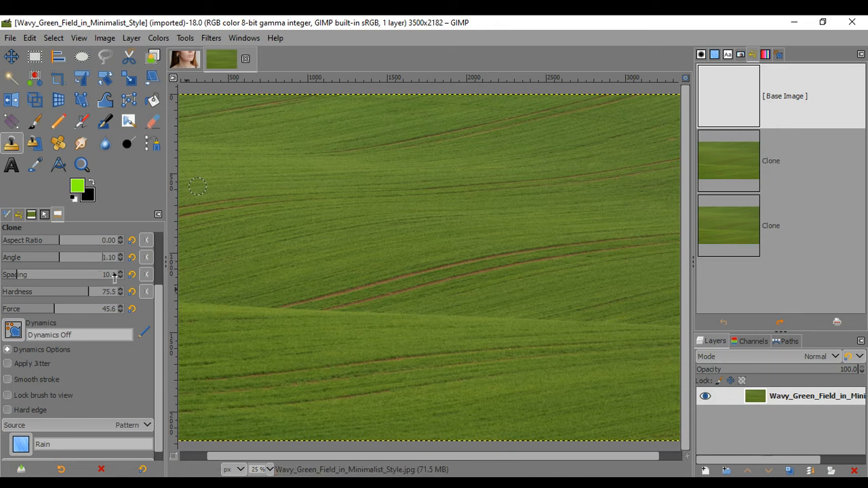
scroll(145, 295, up, 3)
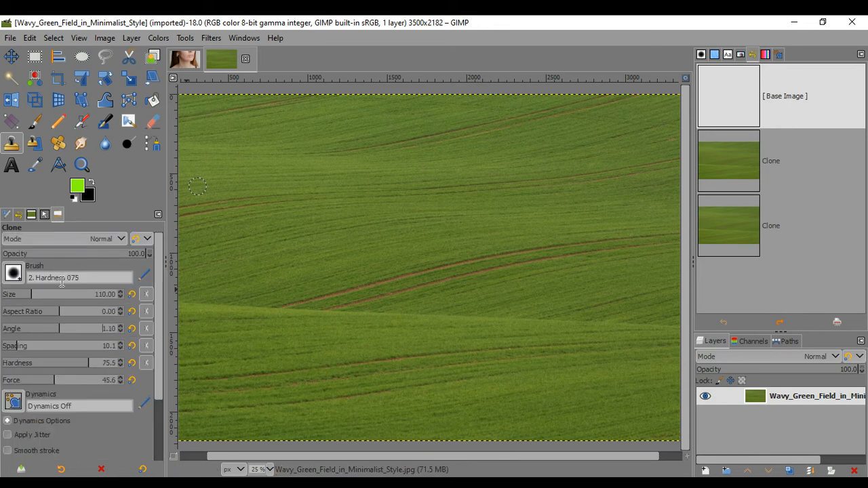
drag(47, 294, 52, 293)
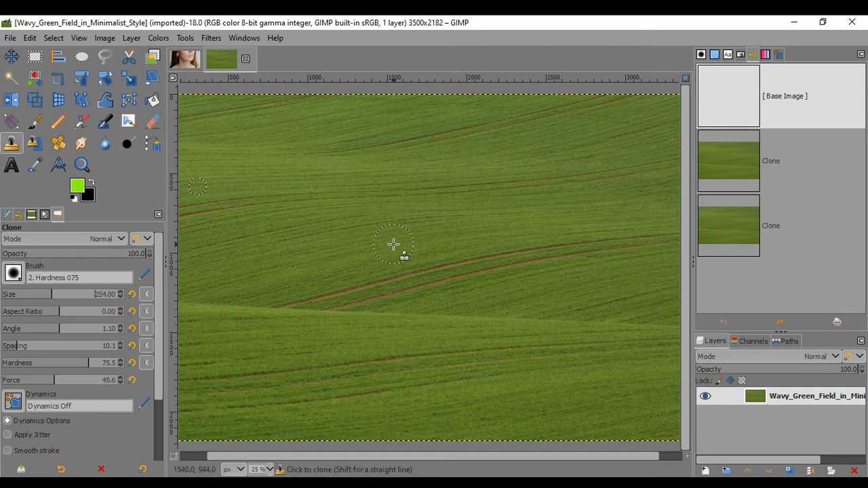
click(344, 242)
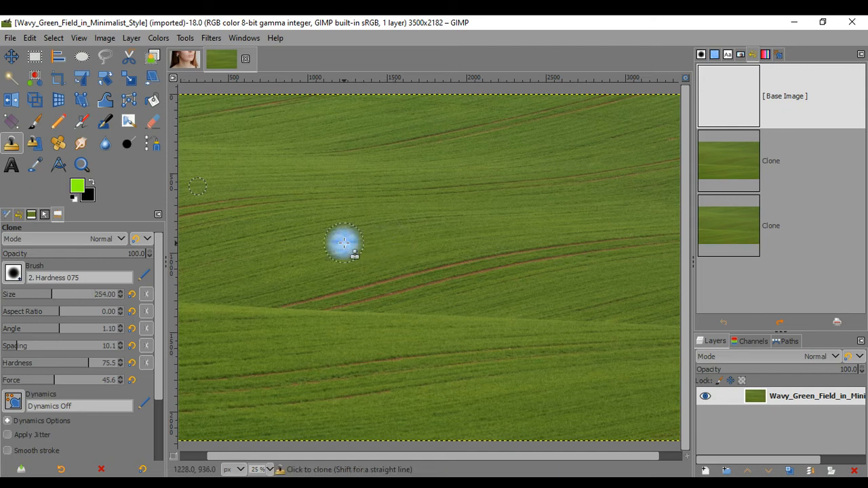
click(299, 245)
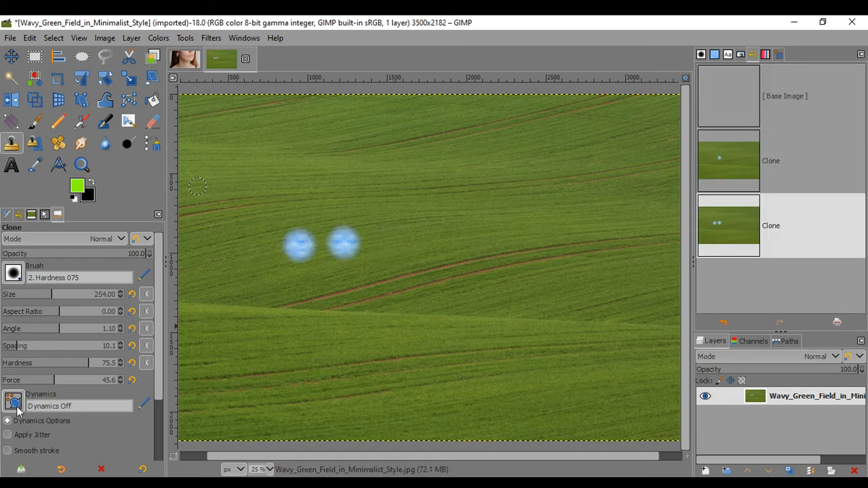
Choose the Wood #1 pattern as the clone source and stamp it onto two spots beside the Rain stamps
scroll(54, 383, down, 3)
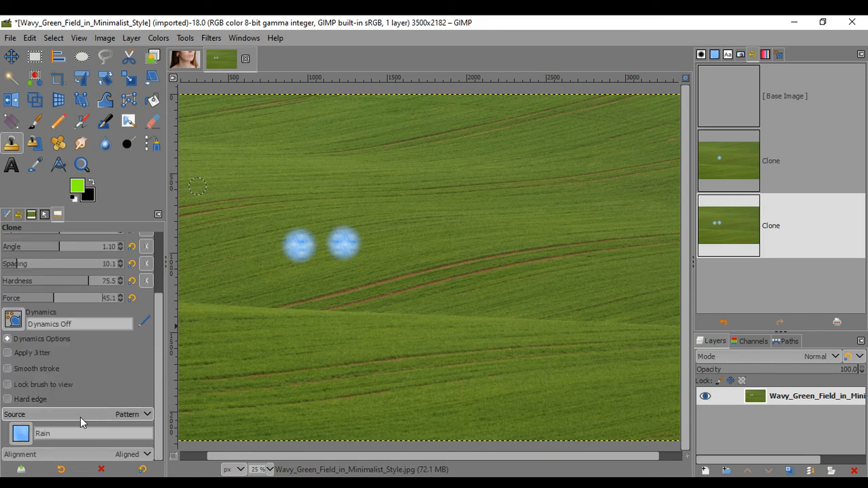
click(20, 433)
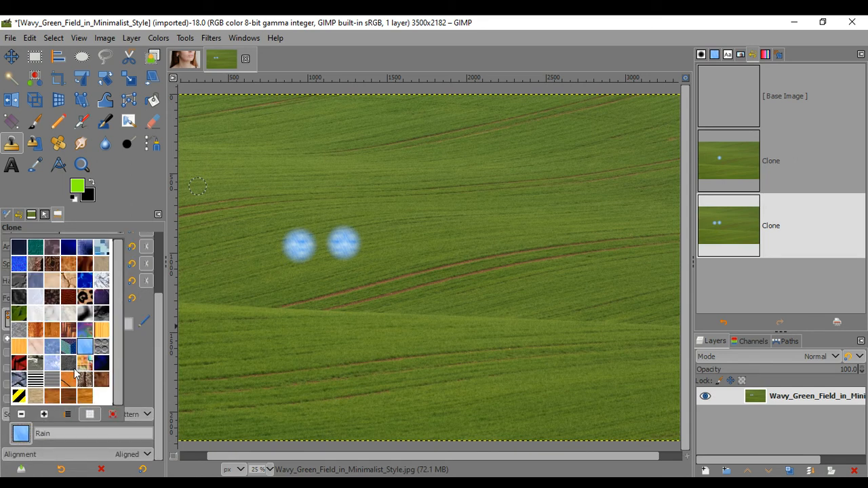
click(65, 399)
click(415, 241)
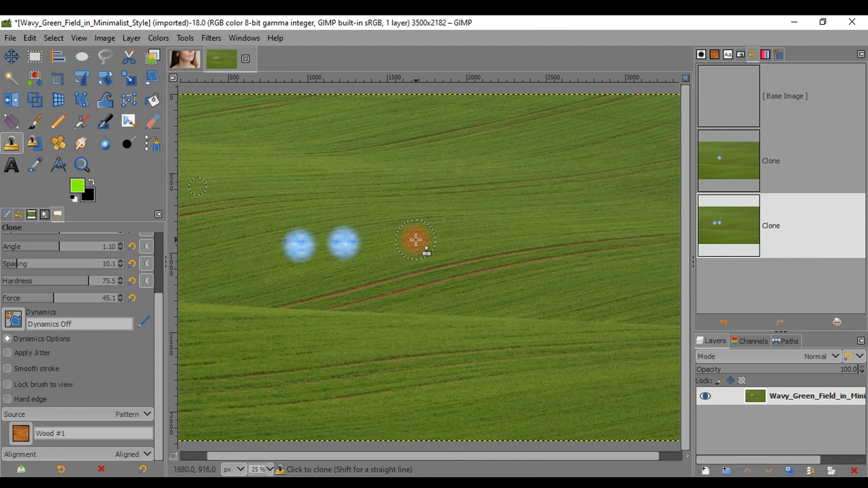
click(380, 249)
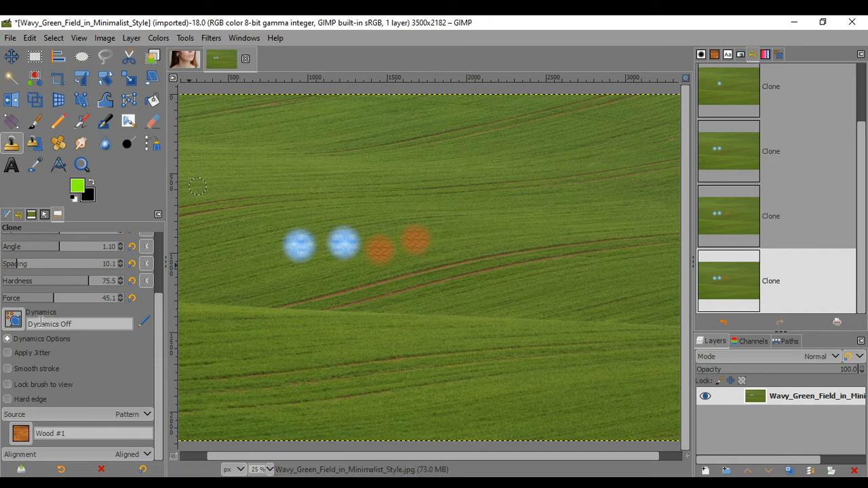
Undo all Rain and Wood #1 pattern stamps on the field and set the clone source back to Image
key(ctrl+z)
key(ctrl+z)
key(ctrl+z)
key(ctrl+z)
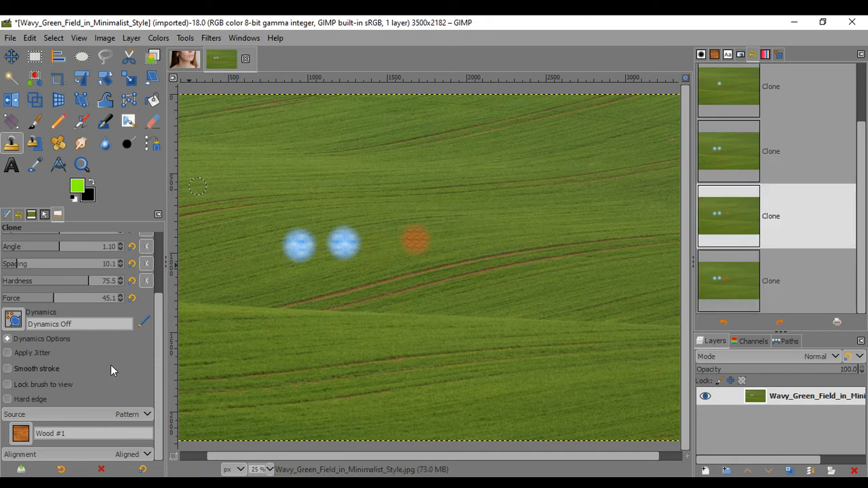
click(99, 413)
click(88, 430)
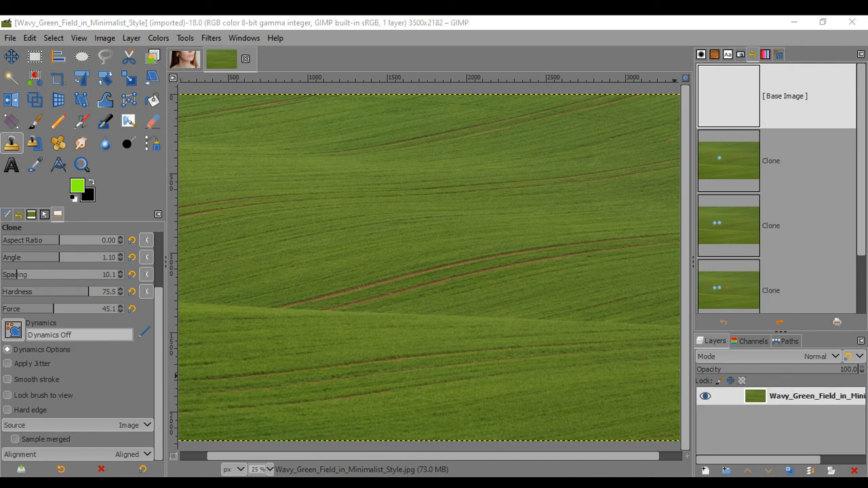
Add a new transparent layer above the field photo and remove it again
key(Return)
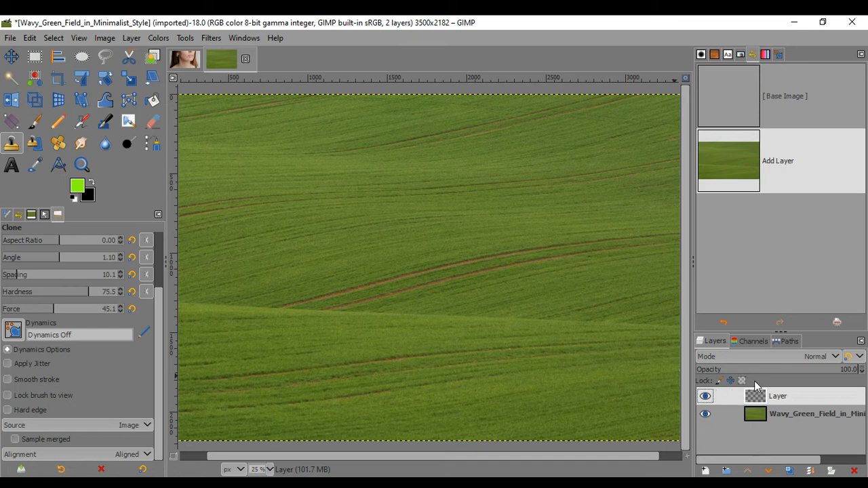
ctrl+click(409, 222)
click(717, 180)
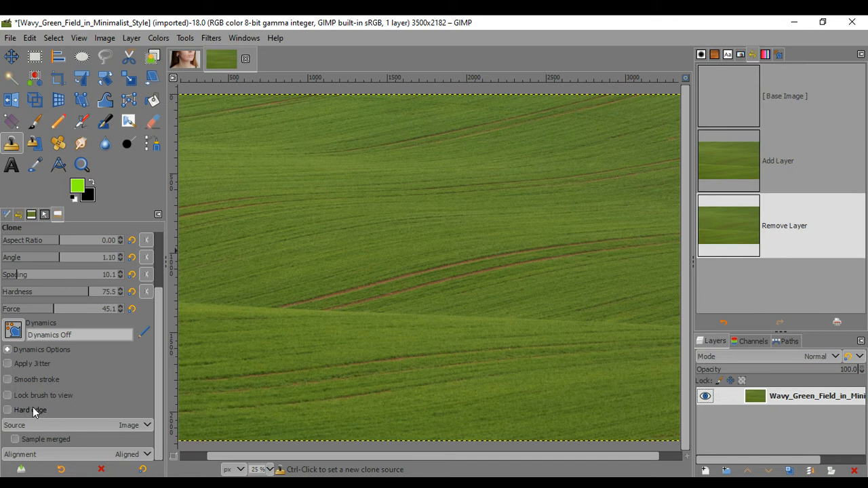
Try Apply Jitter for the Clone tool with amounts of 3.30 and 1.51, and switch it off again
click(58, 143)
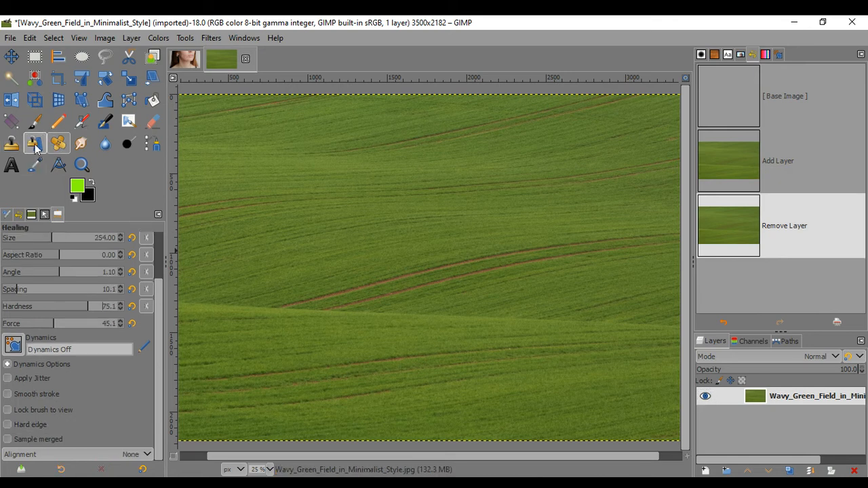
click(8, 144)
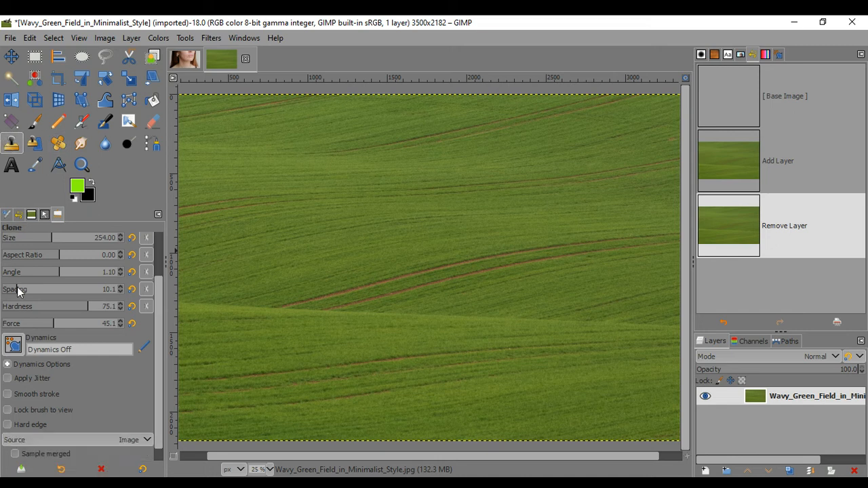
scroll(44, 298, down, 1)
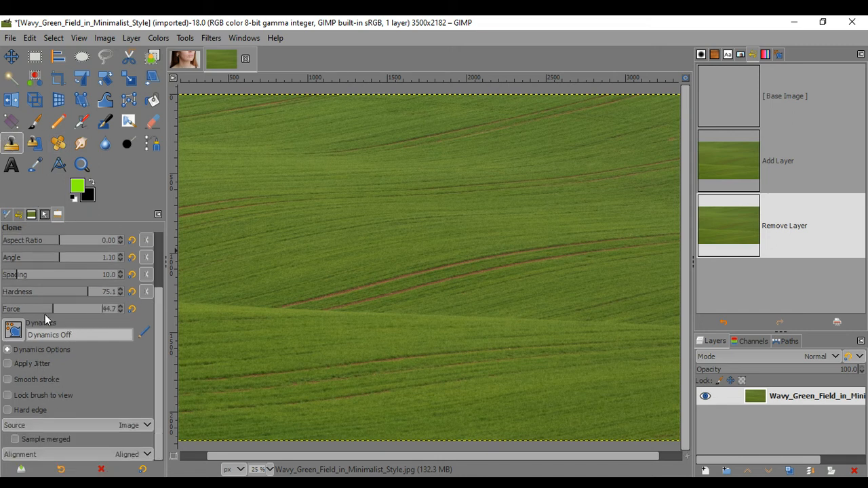
scroll(50, 312, down, 3)
click(25, 364)
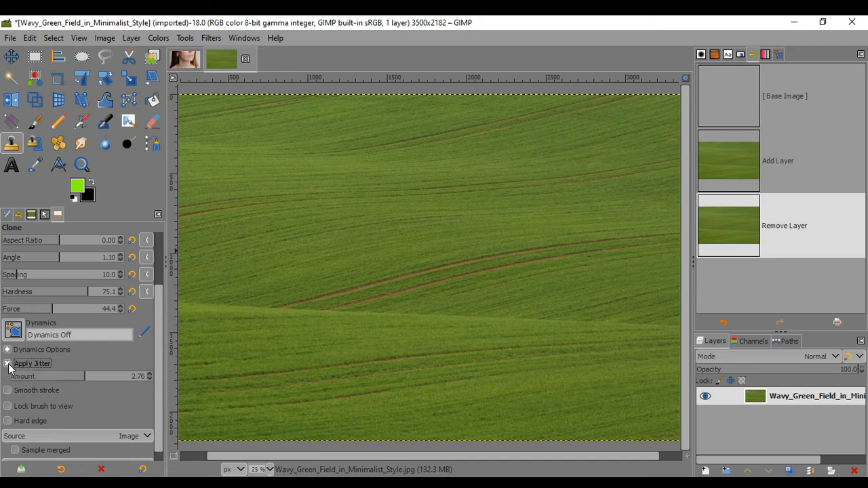
drag(88, 375, 100, 376)
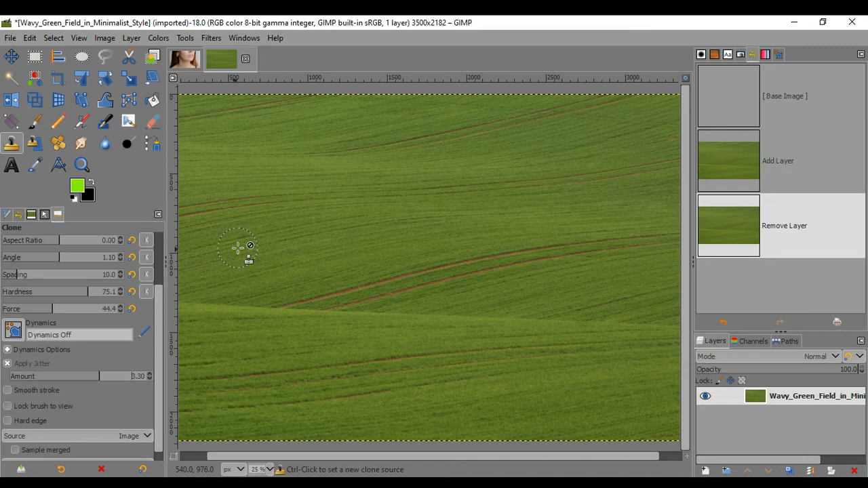
click(8, 365)
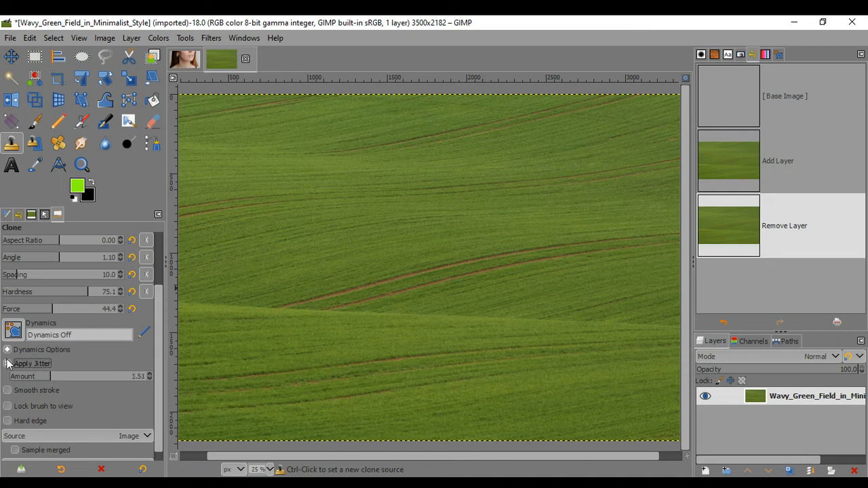
Turn on Smooth stroke and Lock brush to view for the Clone tool
click(7, 380)
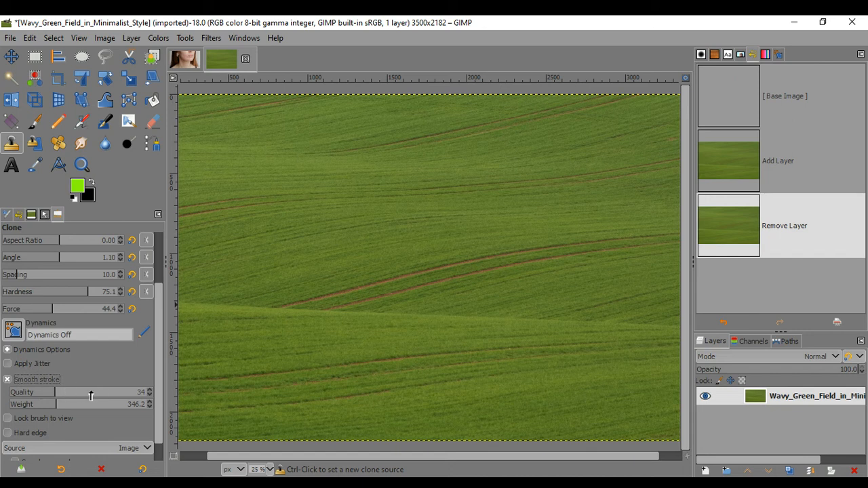
click(8, 379)
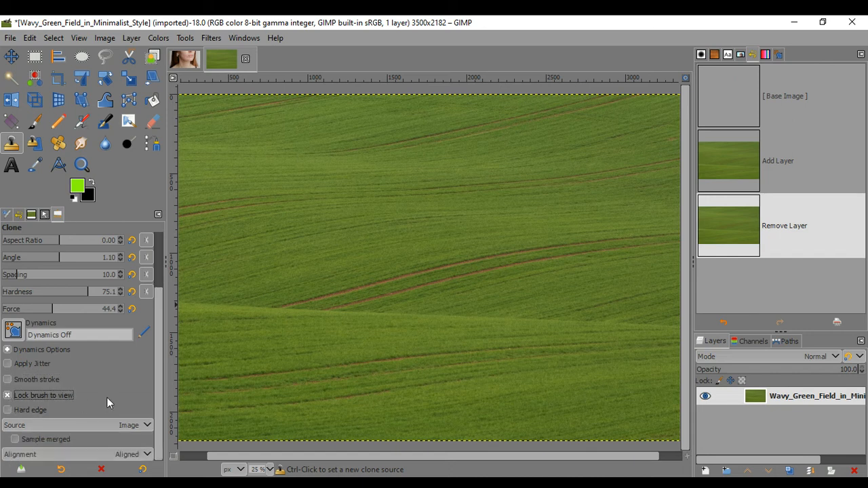
click(15, 380)
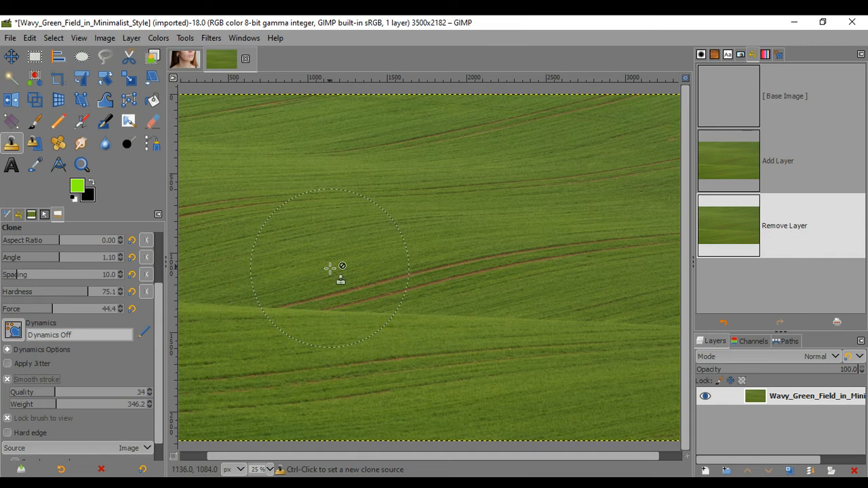
Sample clean grass left of the field's centre and clone it over the brown tracks across the middle of the field
ctrl+click(305, 226)
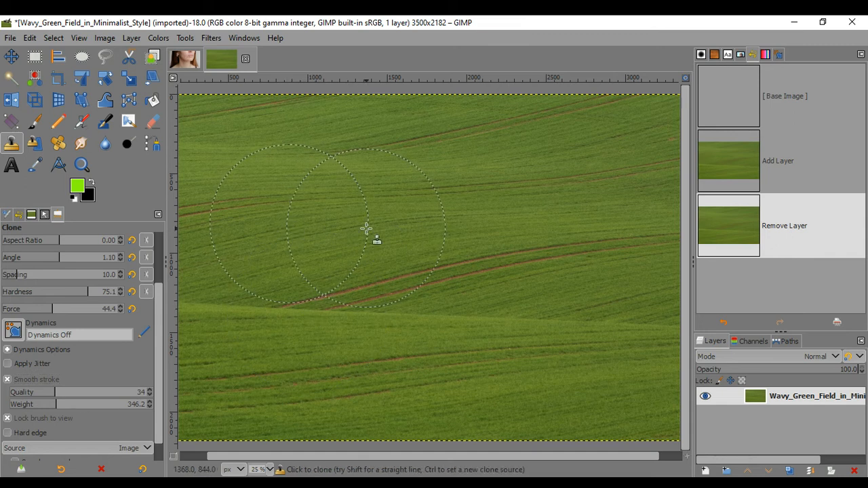
click(400, 233)
click(478, 239)
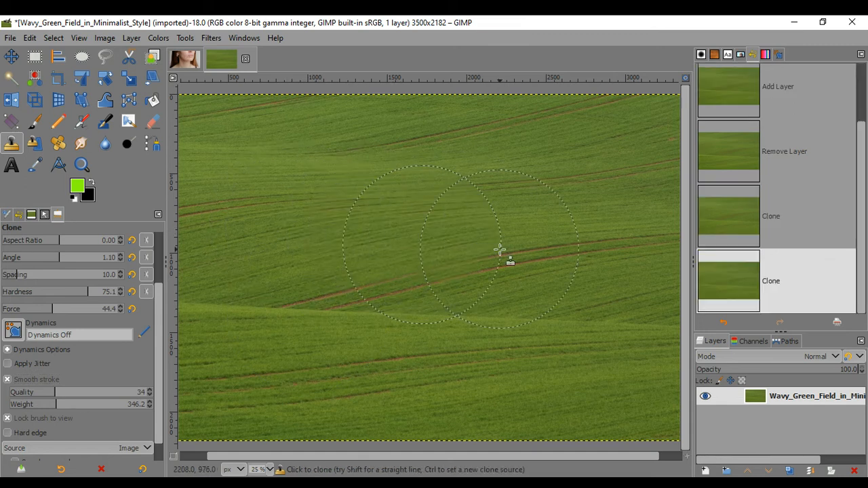
click(508, 251)
click(590, 242)
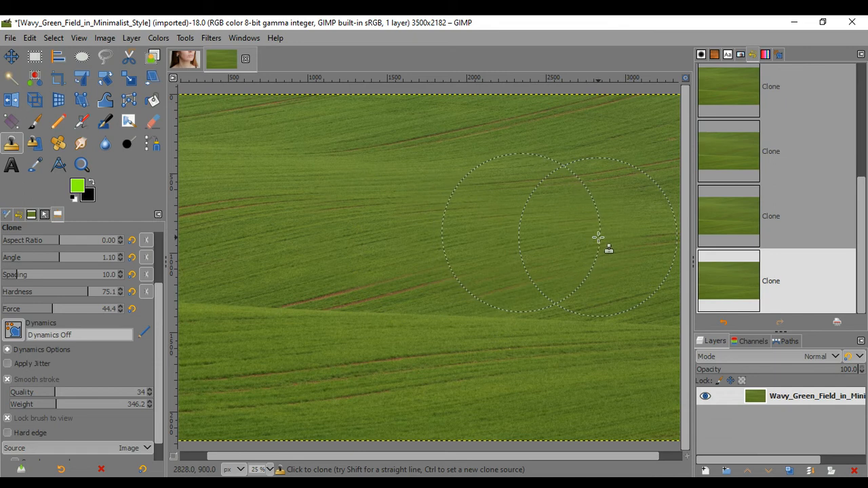
click(388, 281)
click(314, 295)
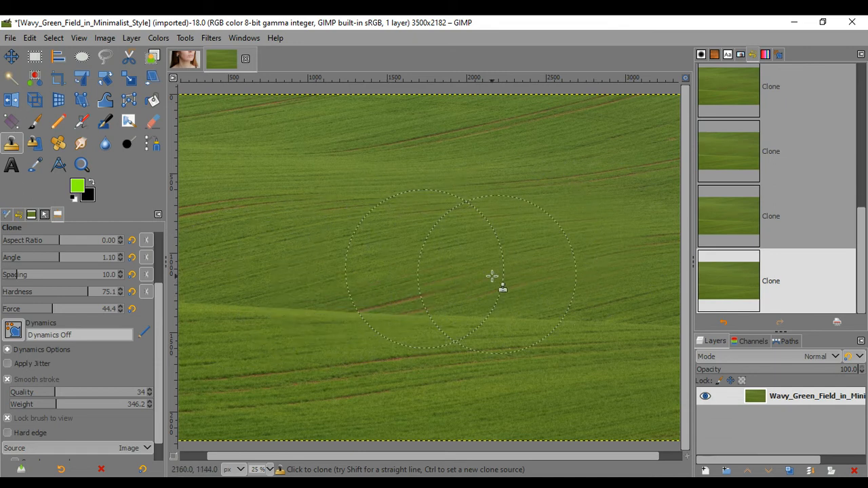
click(427, 293)
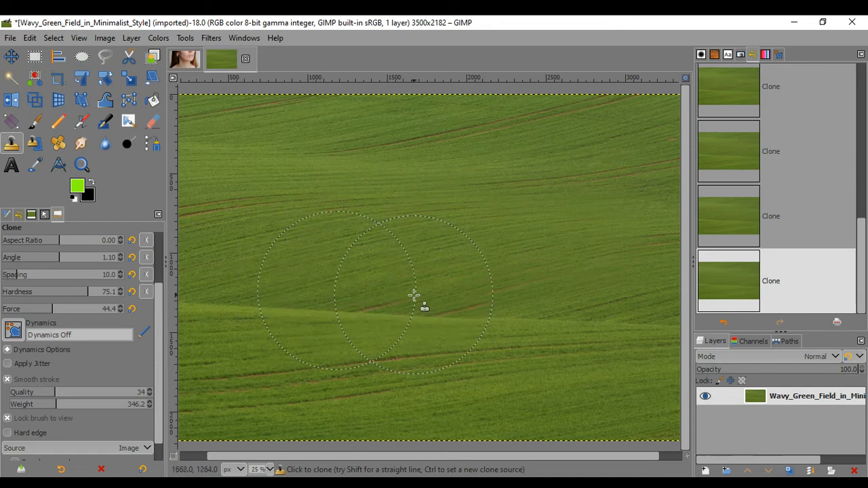
Turn off Smooth stroke and undo the clone strokes and the layer removal, back to the added transparent layer
click(7, 380)
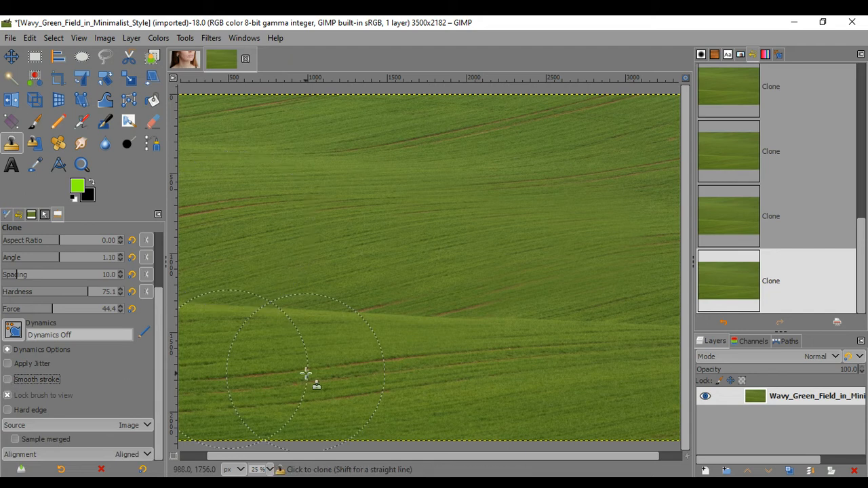
key(ctrl+z)
key(ctrl+z)
key(ctrl+z)
key(ctrl+z)
key(ctrl+z)
key(ctrl+z)
key(ctrl+z)
key(ctrl+z)
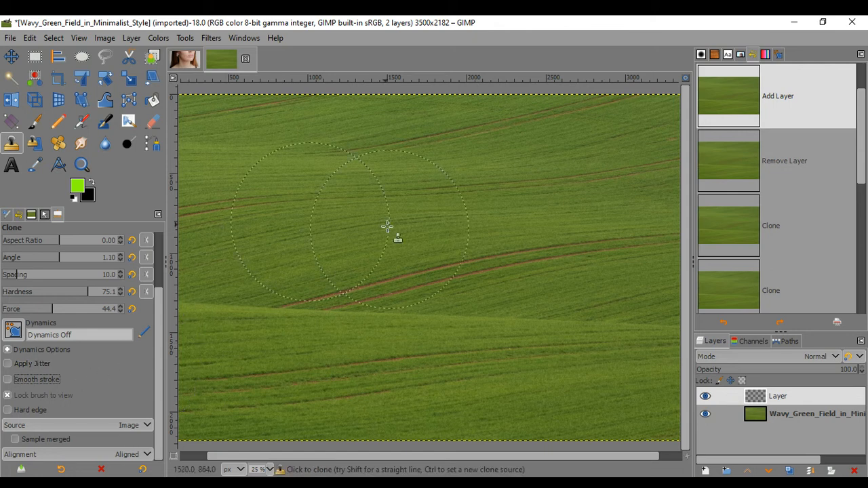
Turn off Lock brush to view and set the clone alignment to None
click(4, 396)
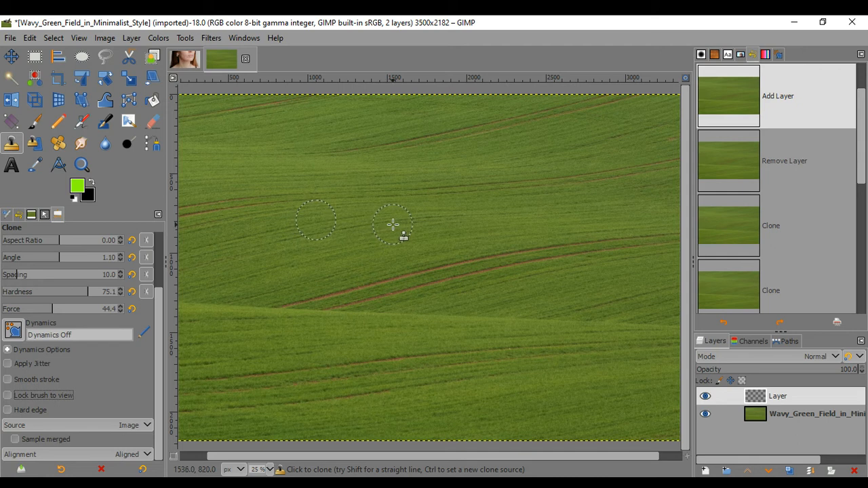
click(139, 454)
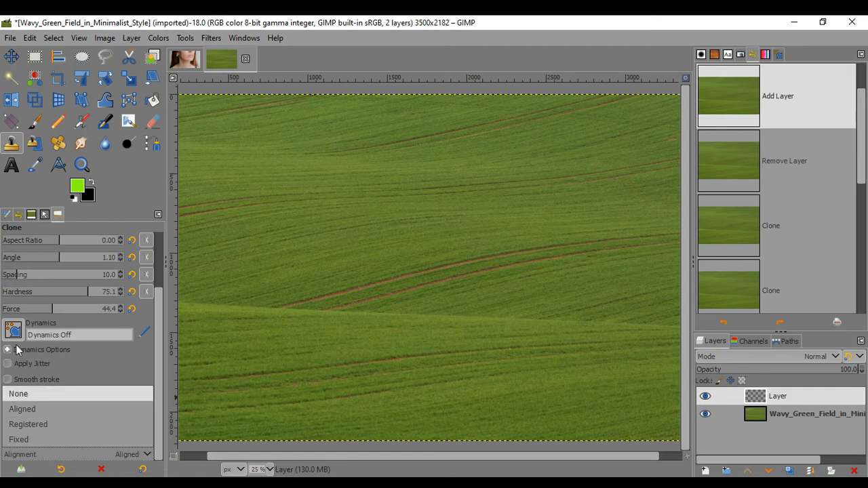
click(17, 398)
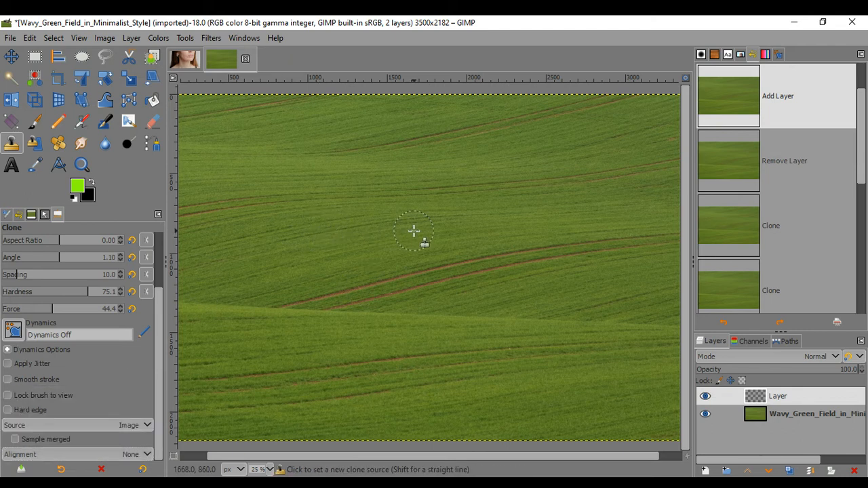
Sample grass just above the middle brown tracks and try cloning it onto several spots along them with None alignment
ctrl+click(504, 231)
click(542, 227)
click(577, 229)
click(573, 240)
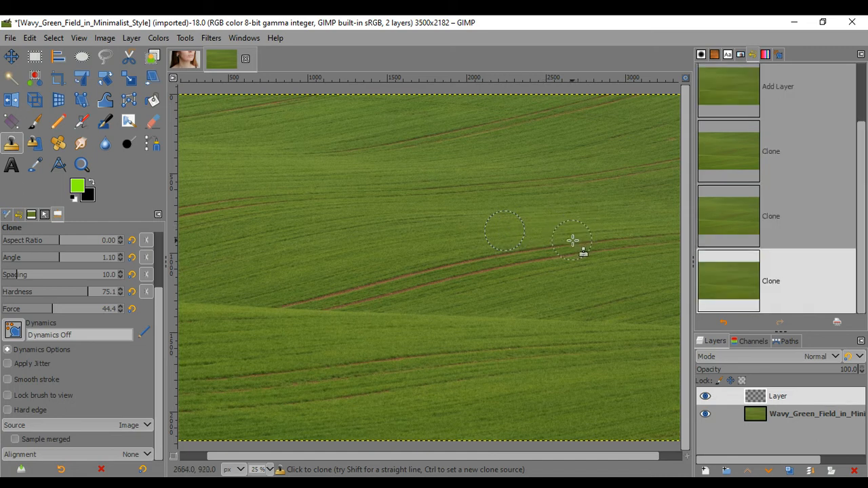
click(541, 250)
click(513, 250)
Set a new clone source on the upper middle track and try cloning it onto several spots farther right
ctrl+click(457, 251)
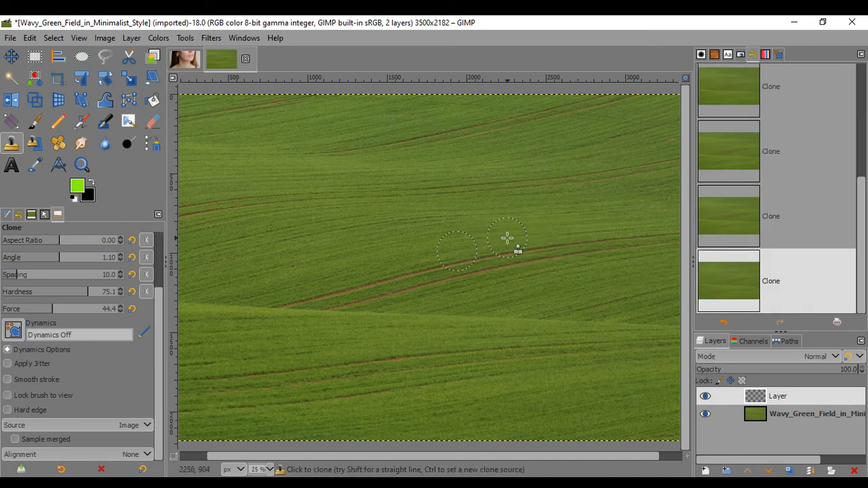
click(513, 238)
click(519, 238)
click(550, 233)
click(553, 246)
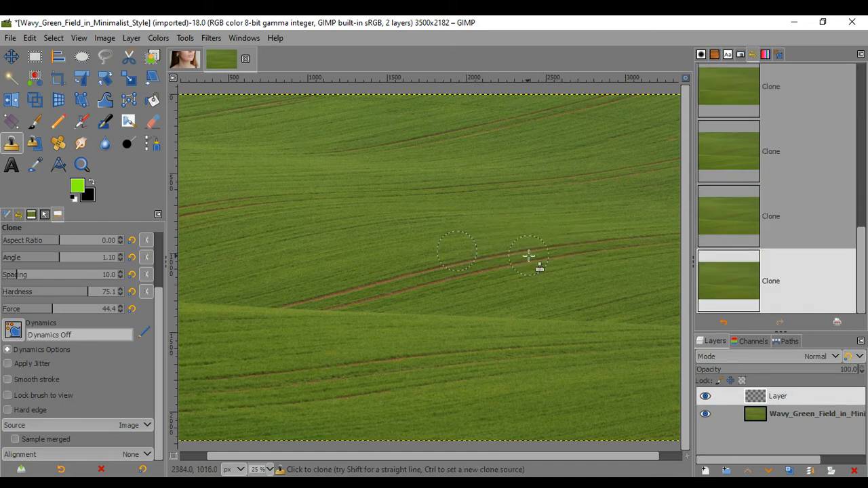
click(528, 255)
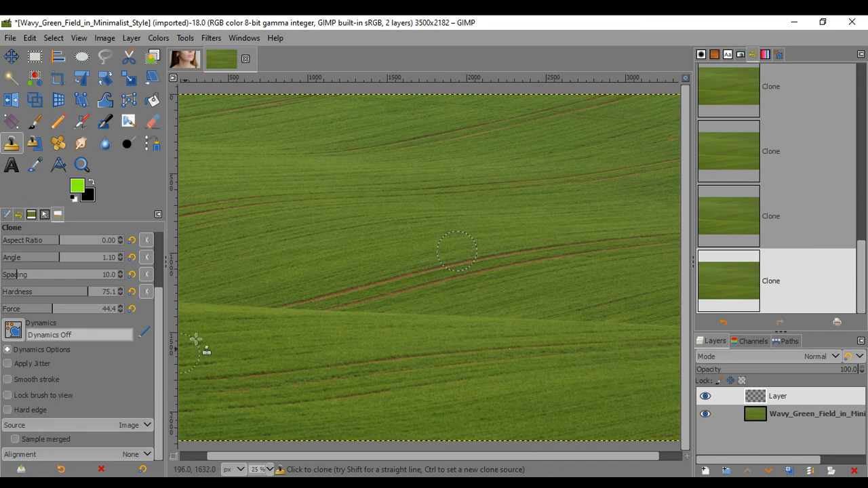
Set the clone alignment to Aligned and try sampling clone sources at several spots across the field
click(144, 454)
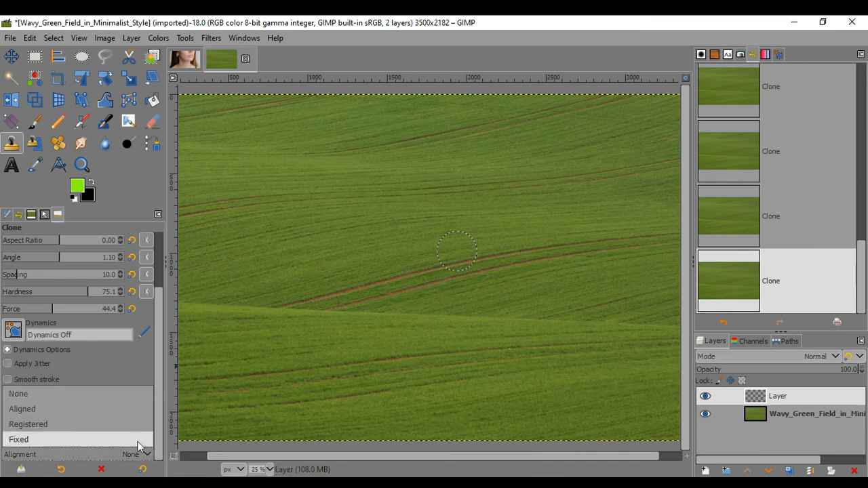
click(106, 409)
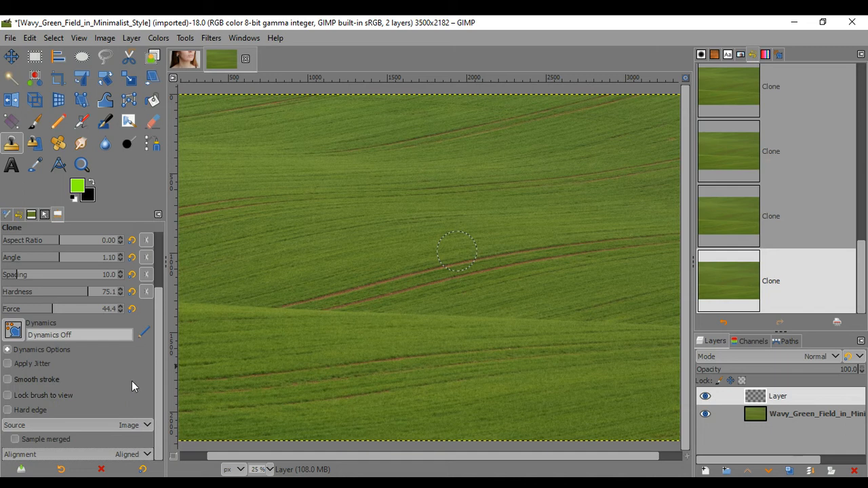
ctrl+click(571, 201)
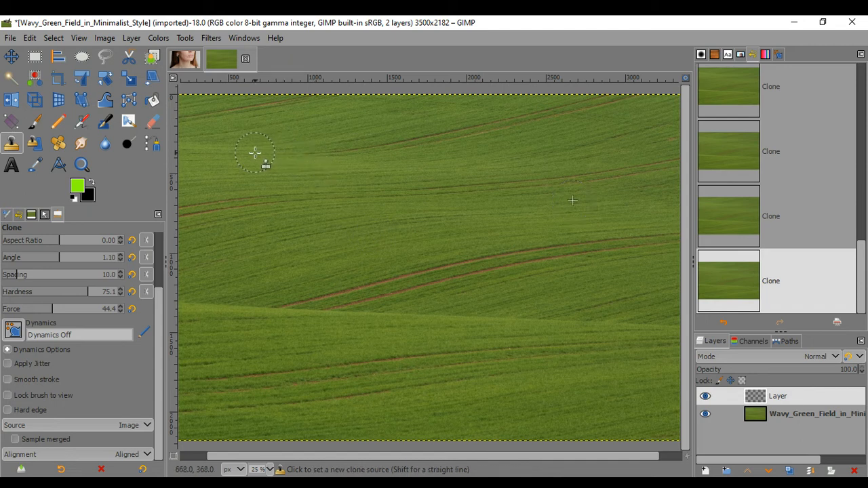
ctrl+click(269, 270)
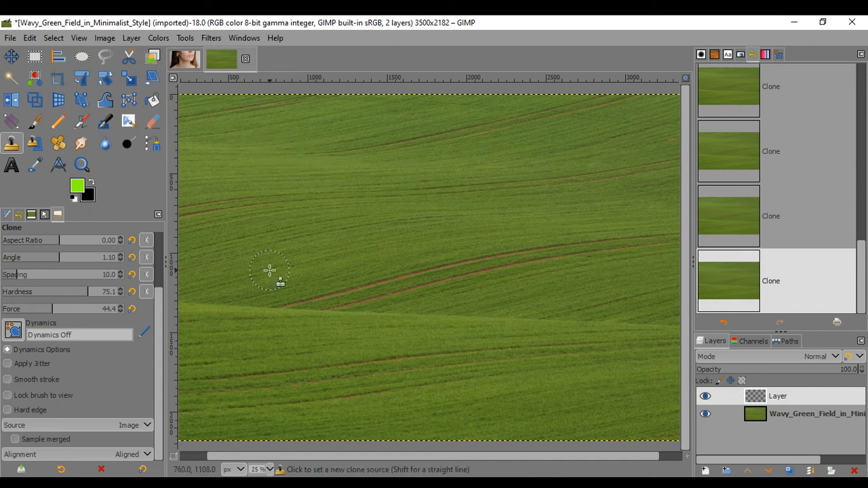
ctrl+click(460, 158)
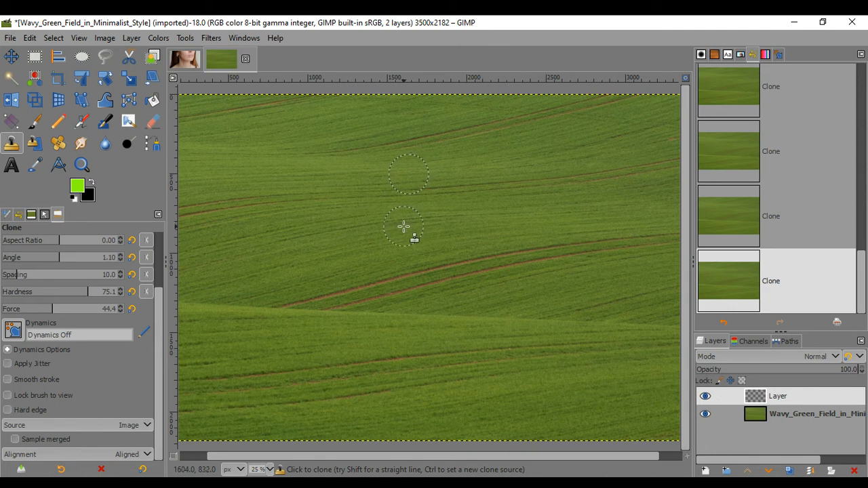
Check the alignment choices, keep Aligned, and sample a new clone source on the middle tracks
click(105, 456)
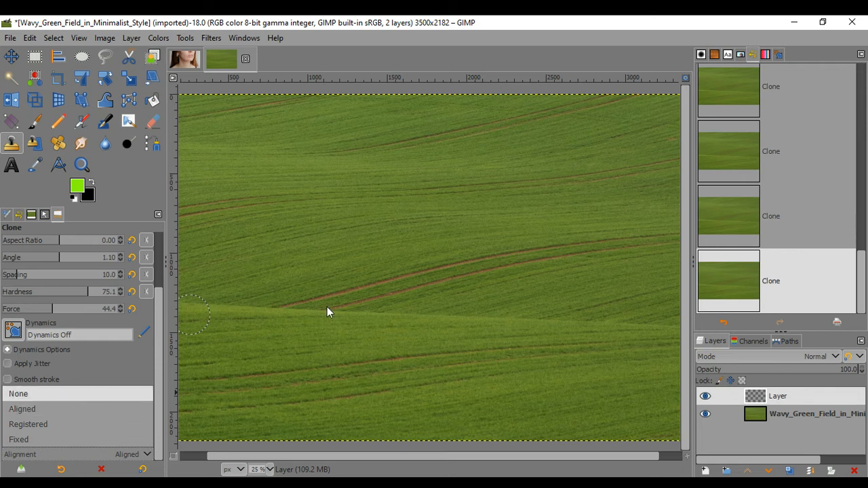
click(527, 158)
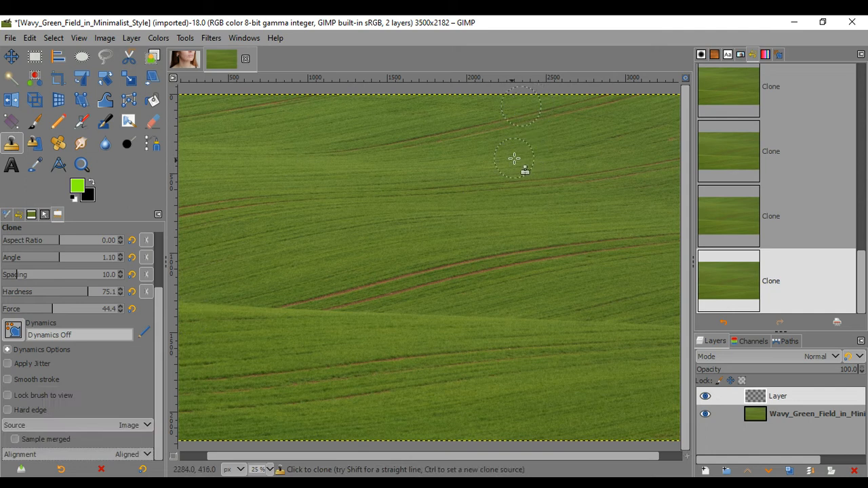
ctrl+click(465, 192)
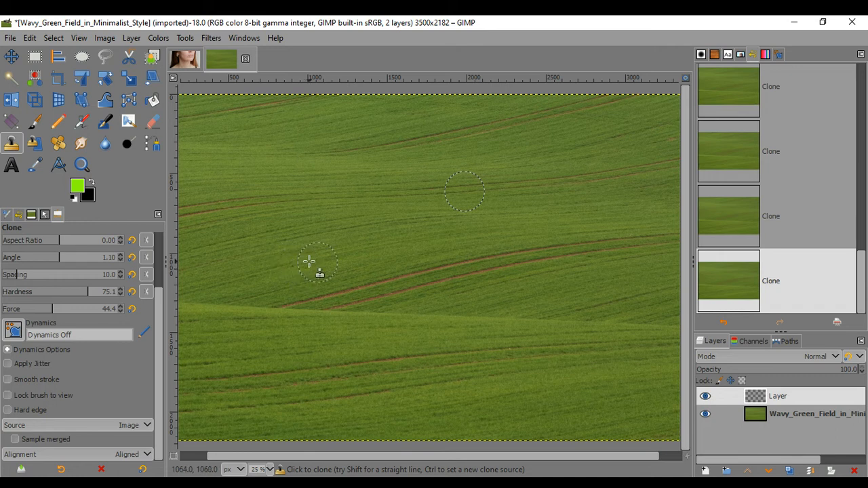
Select the field photo layer and set the clone alignment to Fixed
click(778, 415)
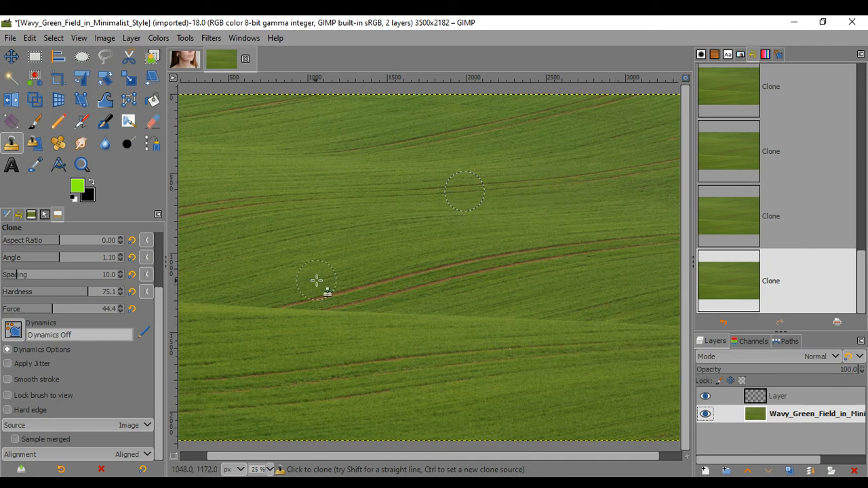
click(132, 454)
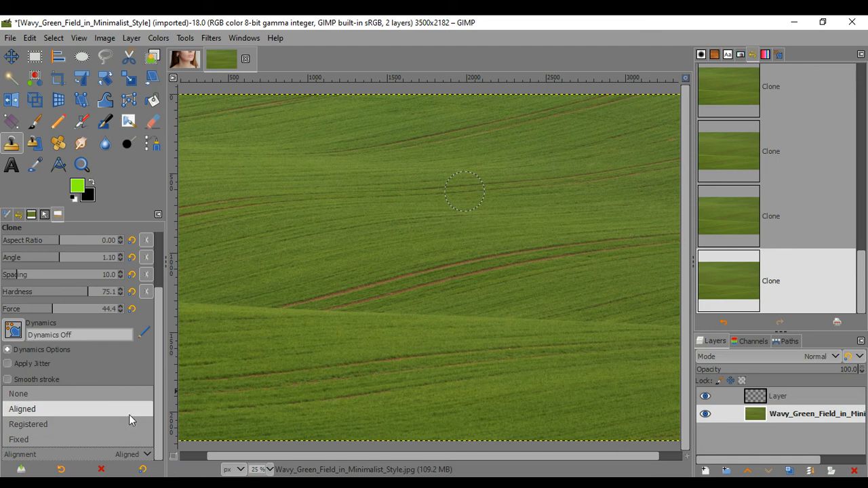
click(74, 443)
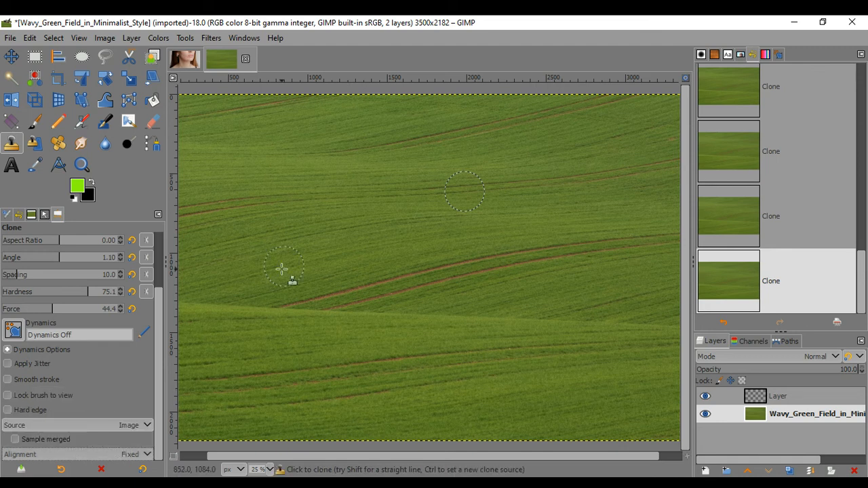
Sample grass near the photo's left edge, try cloning it in strokes across the middle of the field, and undo the strokes
ctrl+click(225, 173)
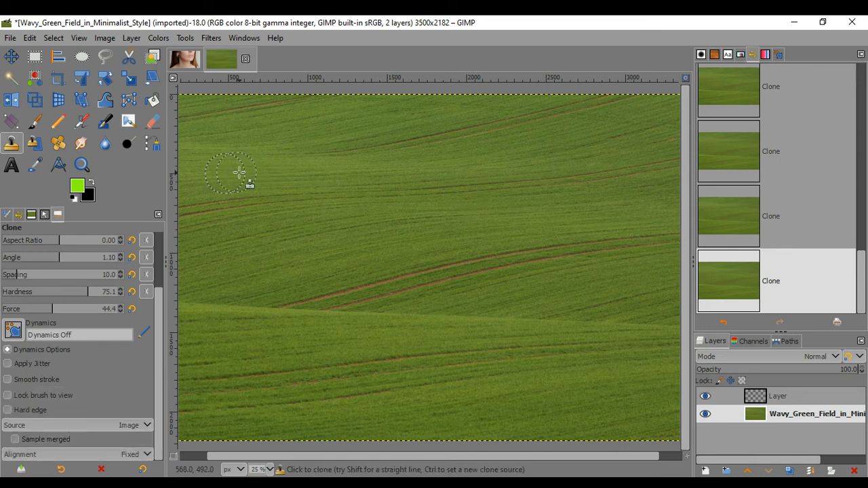
mouse_move(423, 204)
mouse_down()
mouse_move(454, 226)
mouse_move(638, 210)
mouse_up()
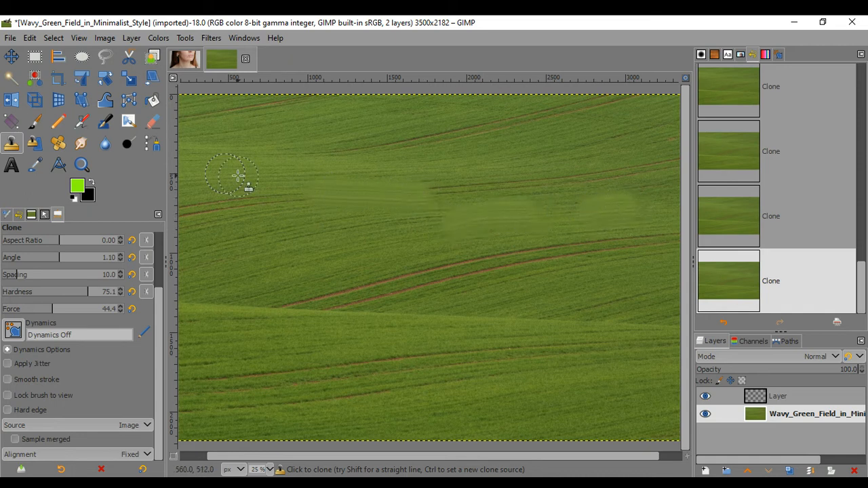
mouse_move(267, 233)
mouse_down()
mouse_move(339, 232)
mouse_move(477, 196)
mouse_up()
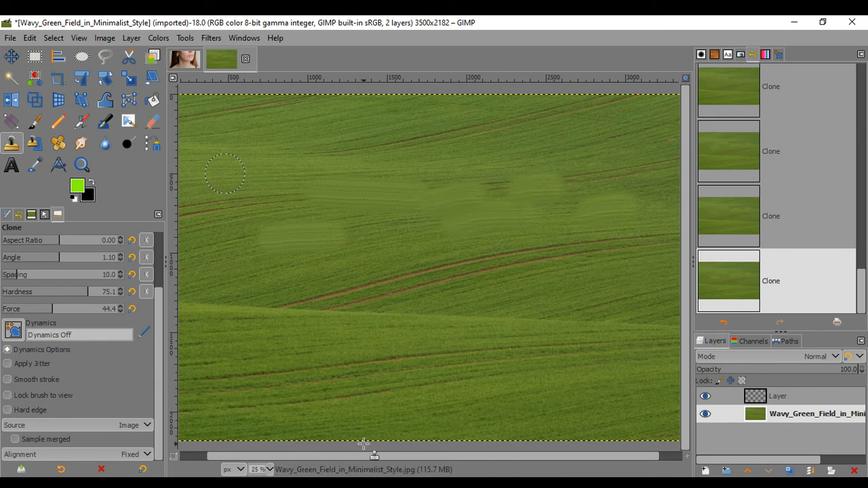
key(ctrl+z)
key(ctrl+z)
key(ctrl+z)
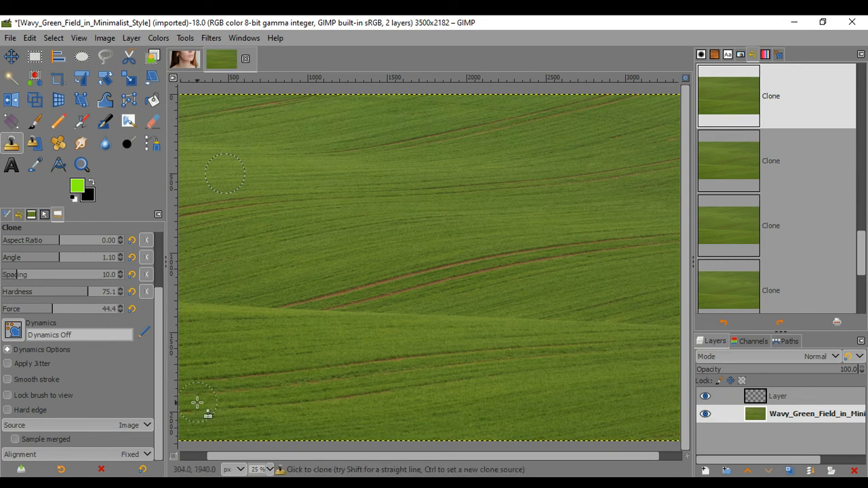
Set the clone alignment to Aligned and the brush size to 137
scroll(90, 384, up, 3)
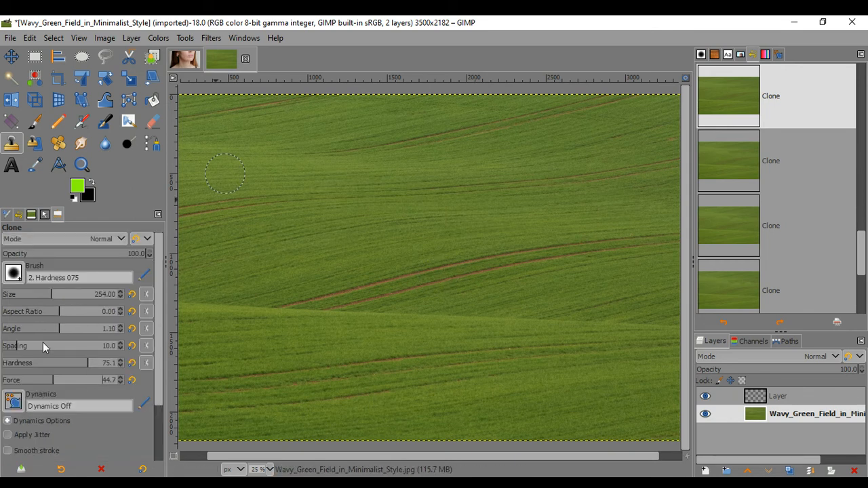
scroll(78, 354, down, 3)
click(76, 451)
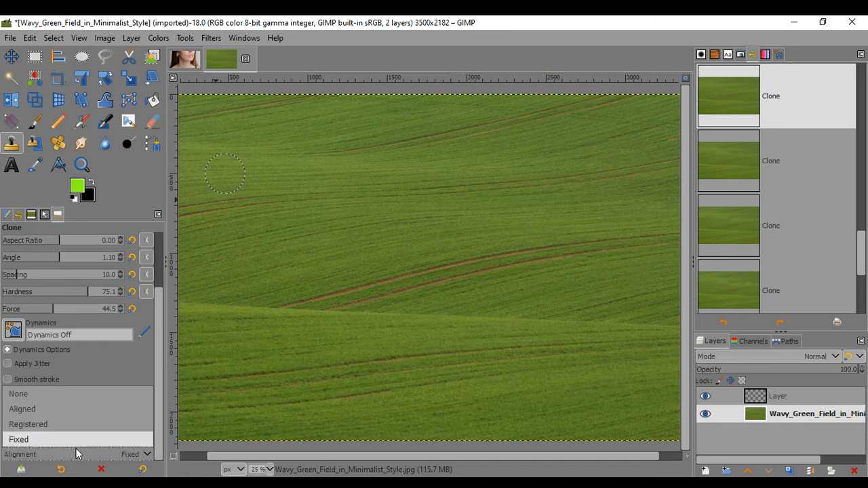
click(68, 411)
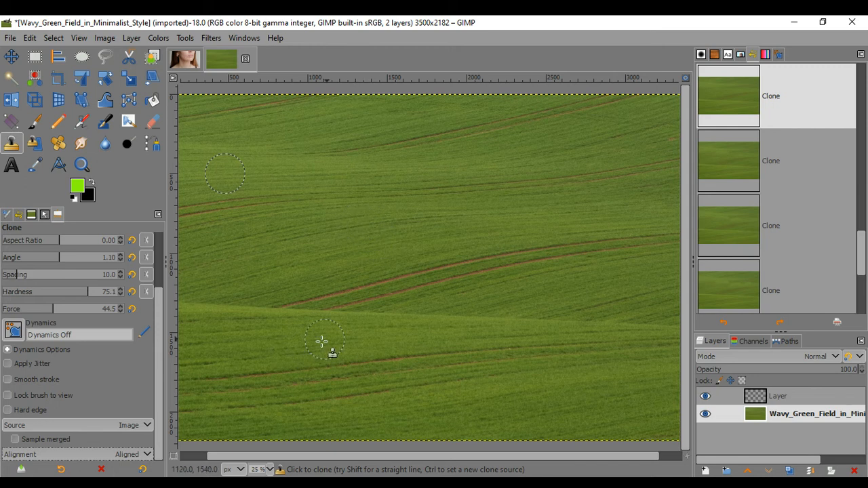
scroll(417, 294, up, 1)
scroll(417, 294, up, 1)
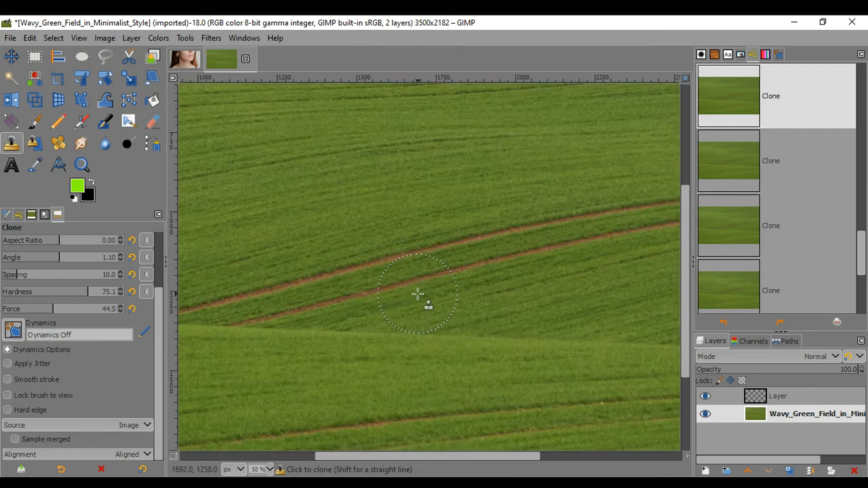
scroll(61, 289, up, 2)
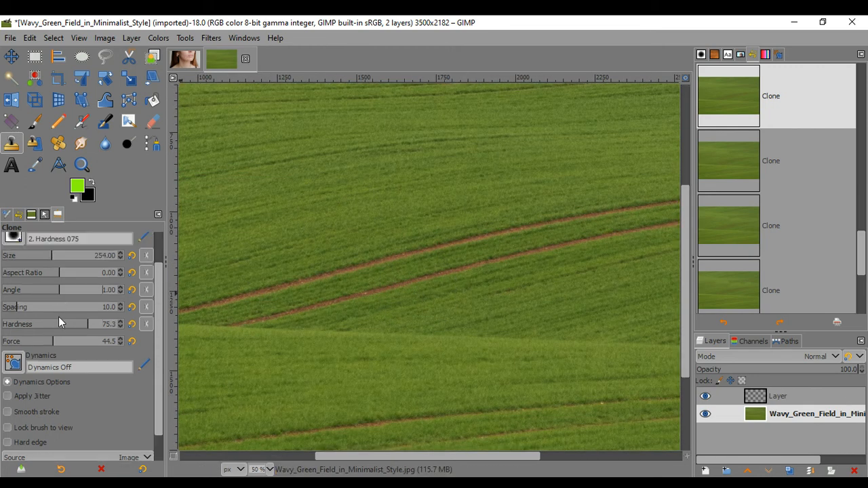
scroll(58, 331, up, 2)
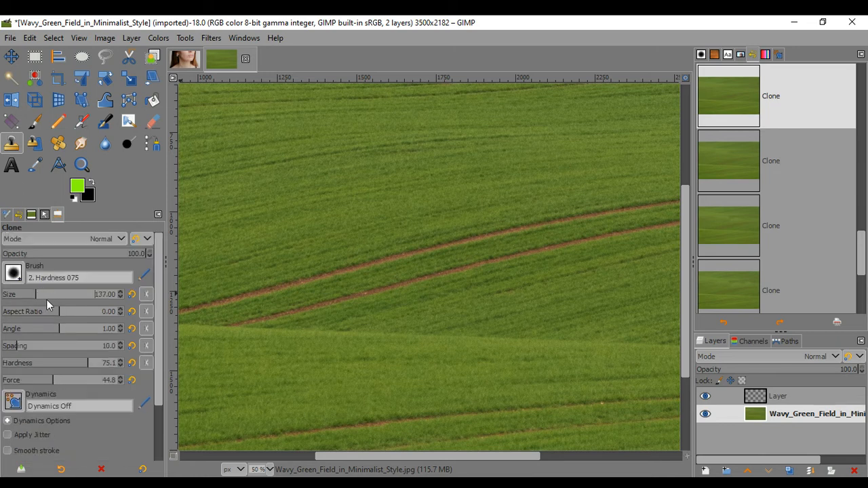
Sample grass just above the lower pair of brown tracks and clone it over the middle of their upper track
ctrl+click(367, 225)
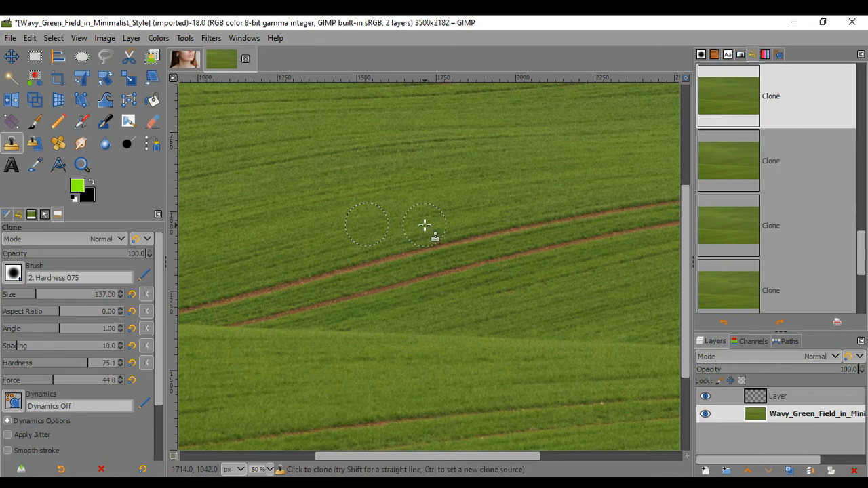
click(382, 254)
mouse_move(383, 250)
mouse_down()
mouse_move(415, 221)
mouse_move(413, 250)
mouse_move(479, 236)
mouse_move(518, 220)
mouse_move(524, 207)
mouse_move(512, 222)
mouse_move(548, 218)
mouse_move(561, 176)
mouse_move(538, 180)
mouse_move(547, 184)
mouse_move(550, 208)
mouse_move(506, 226)
mouse_up()
Resample nearby grass several times and clone it over more of the upper track, extending the covered section right and left
ctrl+click(540, 182)
ctrl+click(489, 185)
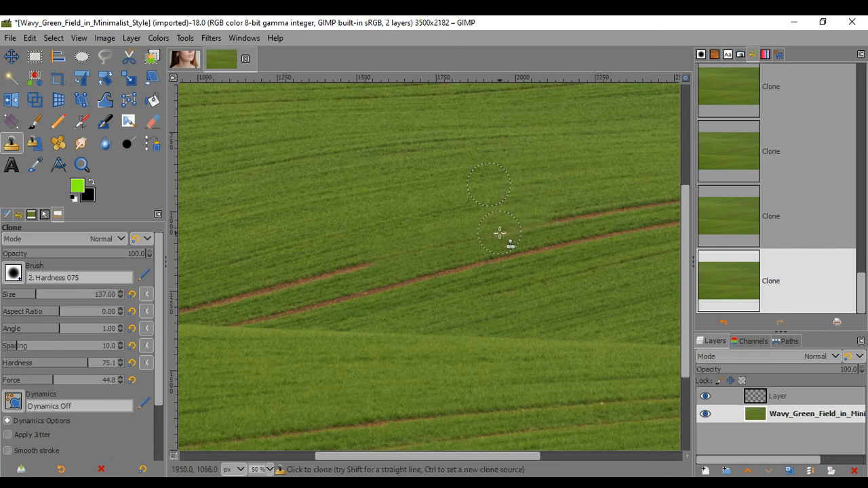
click(502, 233)
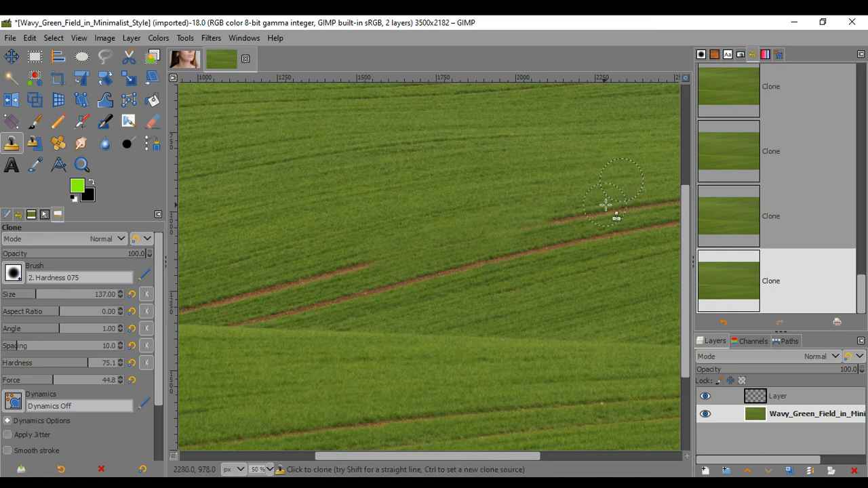
click(570, 213)
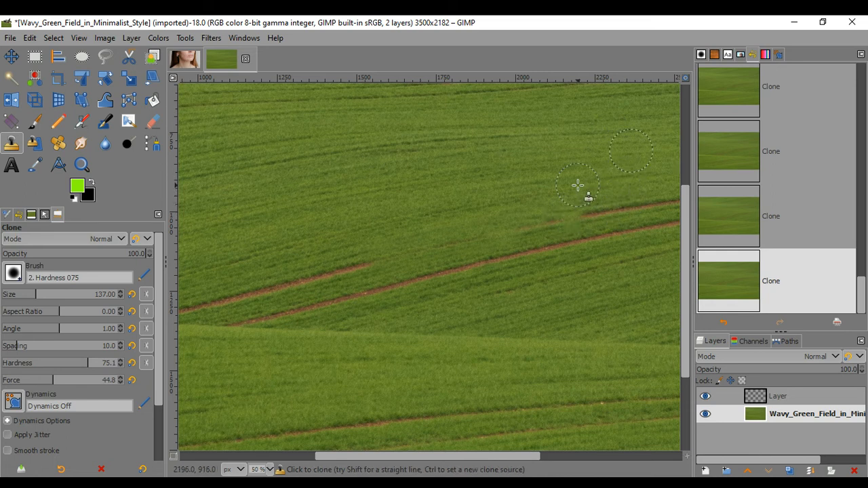
ctrl+click(610, 176)
click(594, 209)
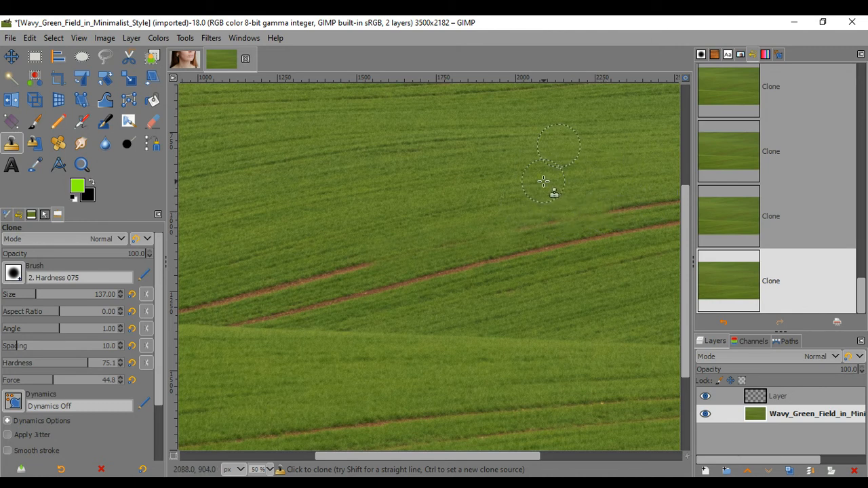
ctrl+click(550, 208)
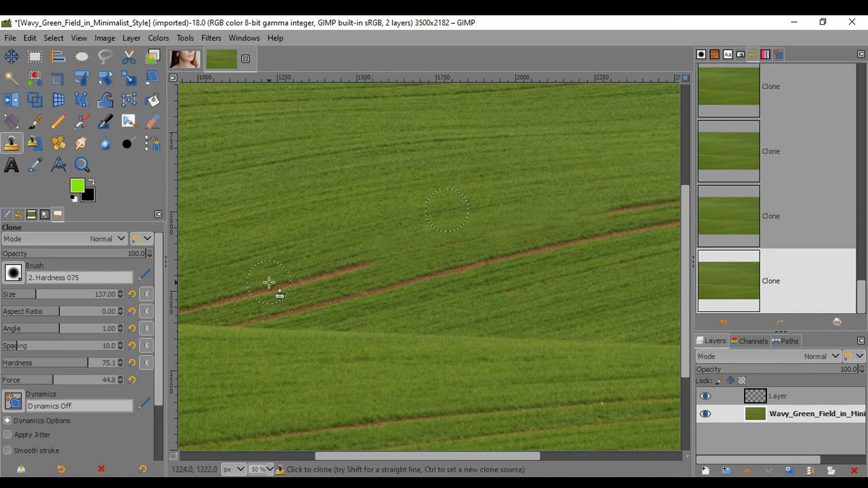
mouse_move(268, 282)
mouse_down()
mouse_move(359, 265)
mouse_move(242, 295)
mouse_up()
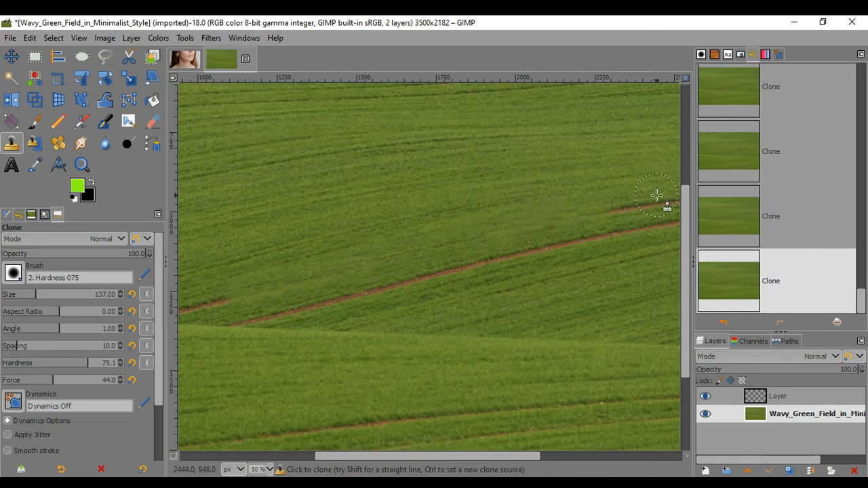
Set the brush size to 85 and clone grass over the upper track's remaining right-hand section
scroll(659, 187, up, 5)
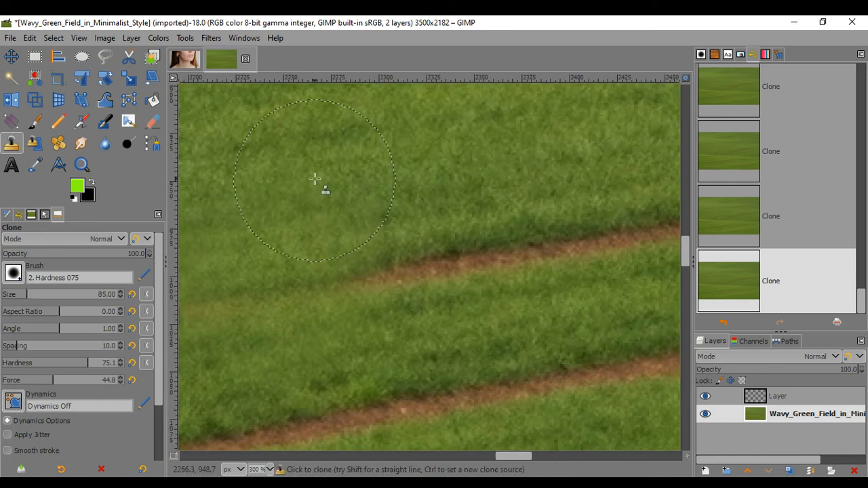
click(400, 293)
click(460, 277)
drag(461, 277, 591, 255)
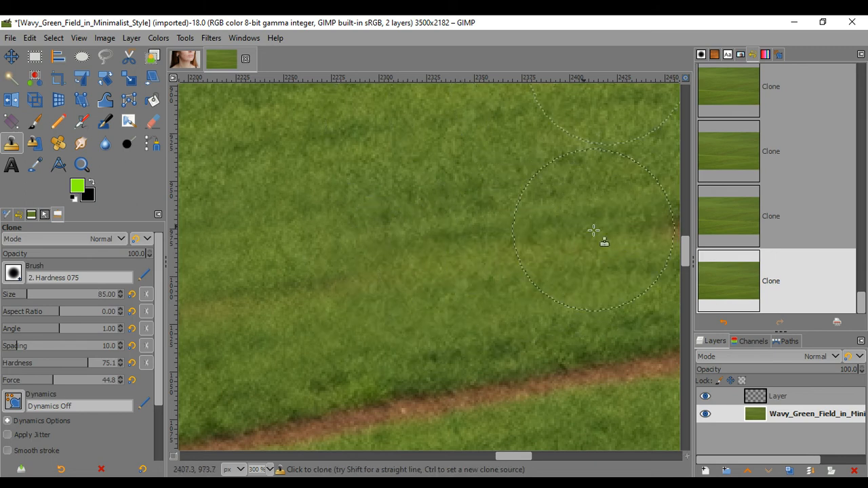
scroll(325, 194, down, 2)
scroll(380, 212, down, 5)
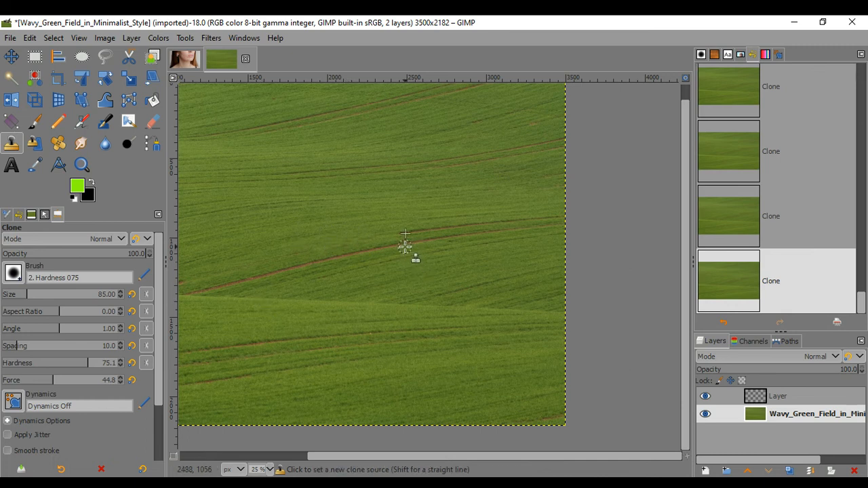
Undo all the clone strokes made along the upper track
key(ctrl+z)
key(ctrl+z)
key(ctrl+z)
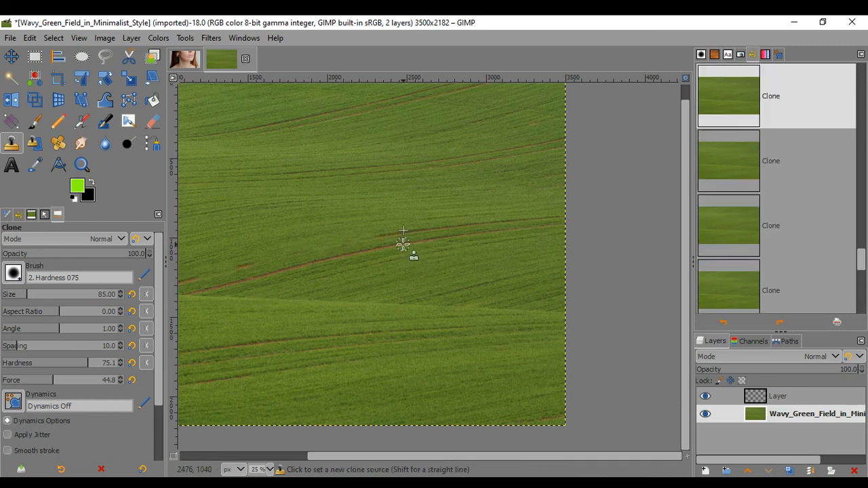
key(ctrl+z)
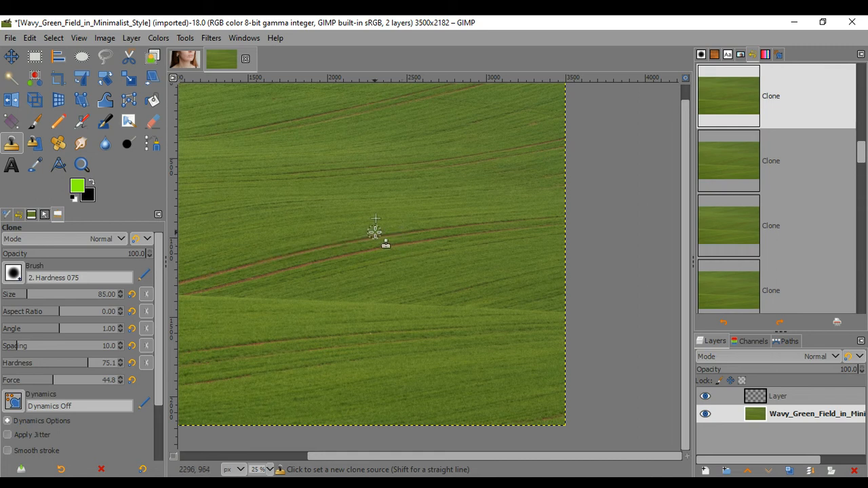
Choose the 2. Hardness 100 brush for cloning and set its size to 99
click(16, 271)
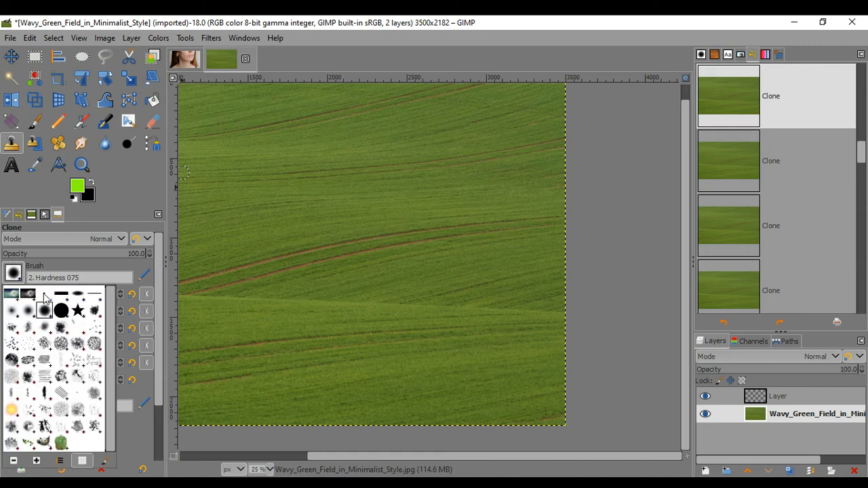
click(63, 306)
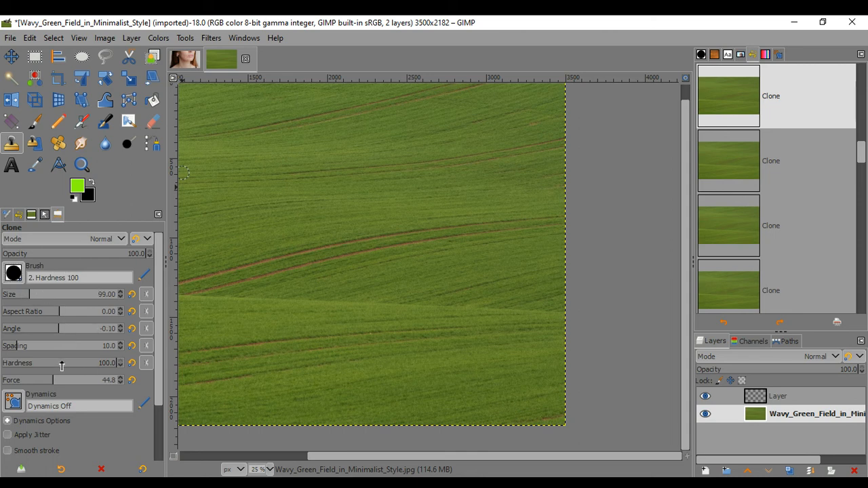
Set the clone opacity to 55.9 and switch the clone source from Pattern to Image
click(82, 253)
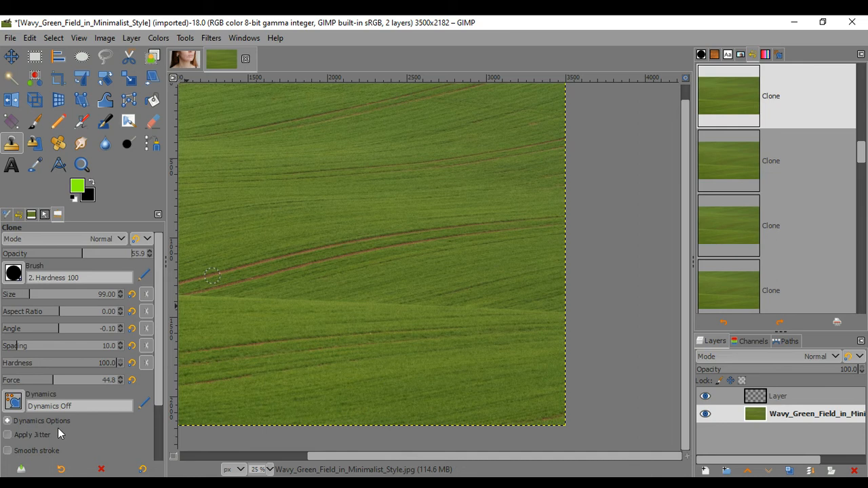
scroll(58, 428, down, 3)
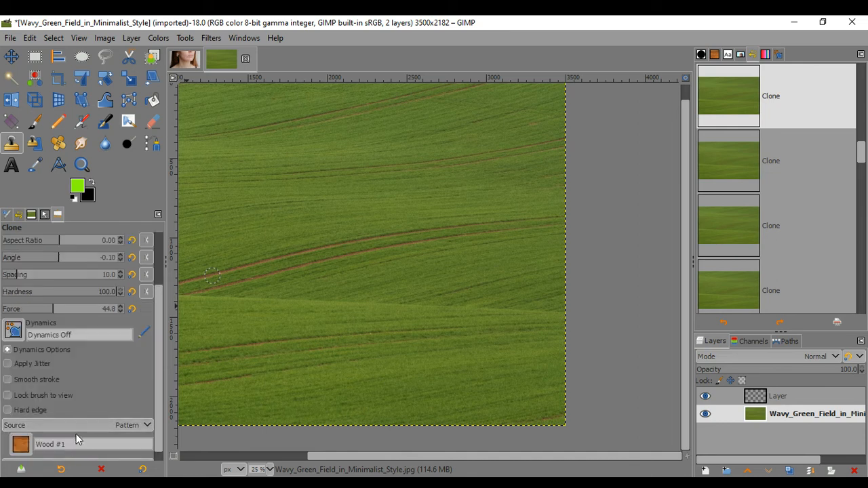
click(120, 427)
click(57, 432)
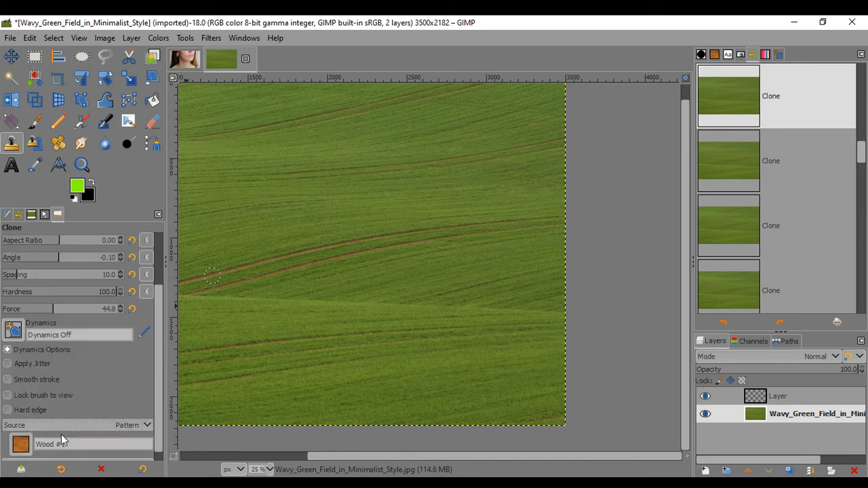
scroll(65, 438, up, 2)
scroll(86, 375, down, 2)
click(67, 427)
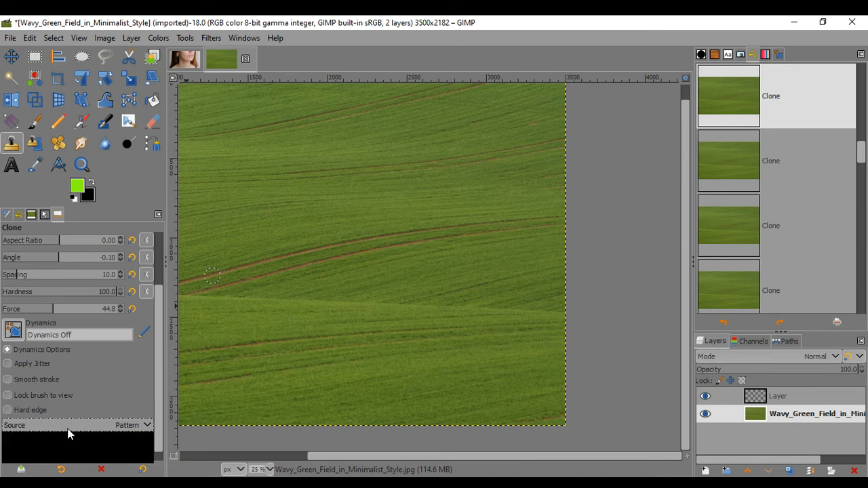
click(43, 439)
click(75, 423)
click(59, 434)
scroll(58, 432, up, 1)
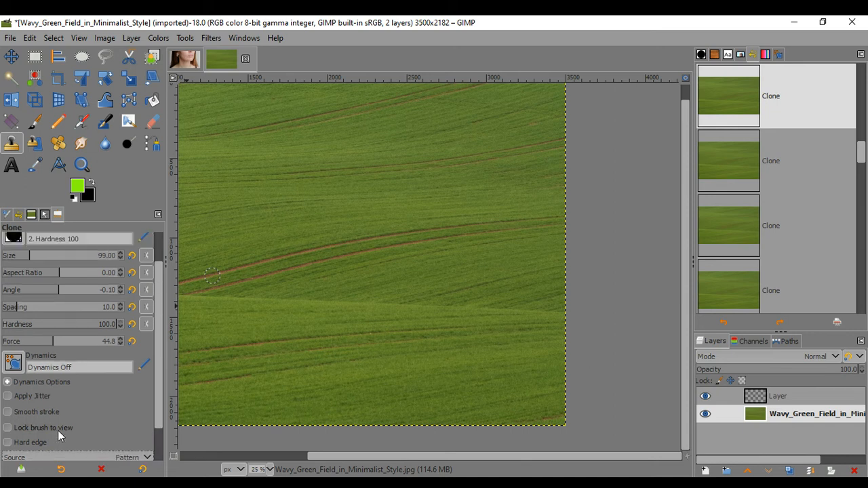
scroll(67, 409, down, 2)
click(68, 418)
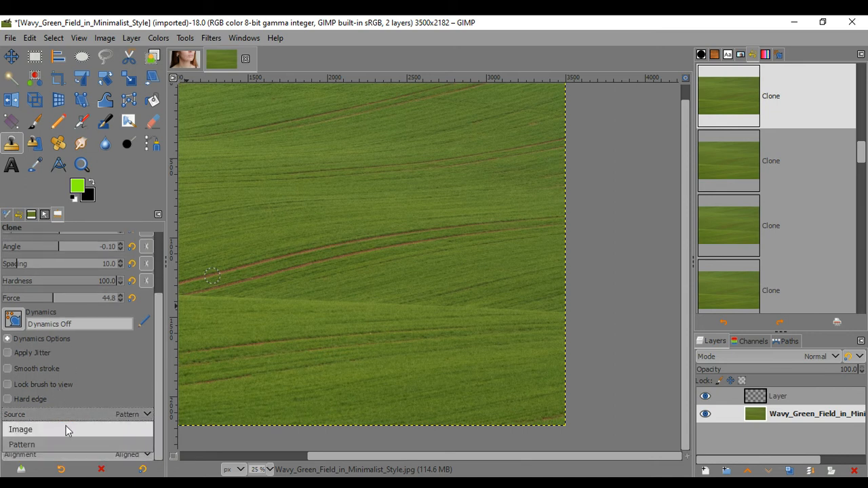
click(64, 429)
Set the clone alignment to None and clone nearby grass over a short section of the upper track
click(63, 456)
click(48, 394)
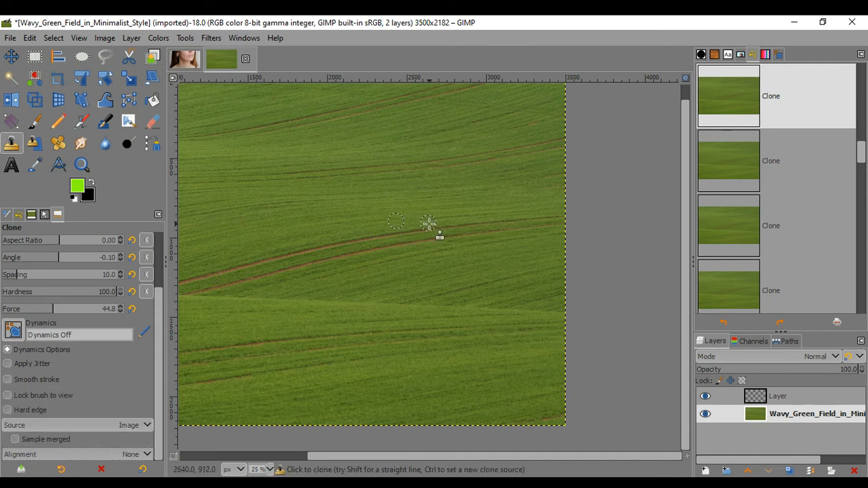
scroll(428, 223, up, 5)
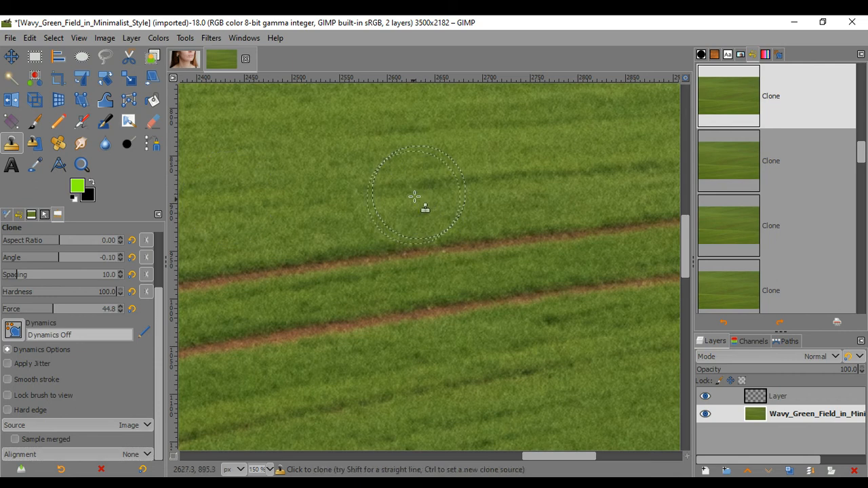
drag(355, 254, 333, 254)
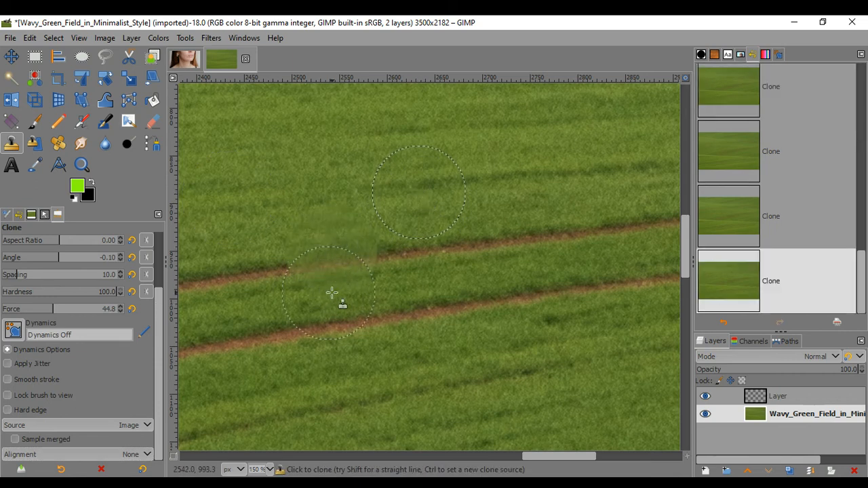
scroll(347, 270, up, 1)
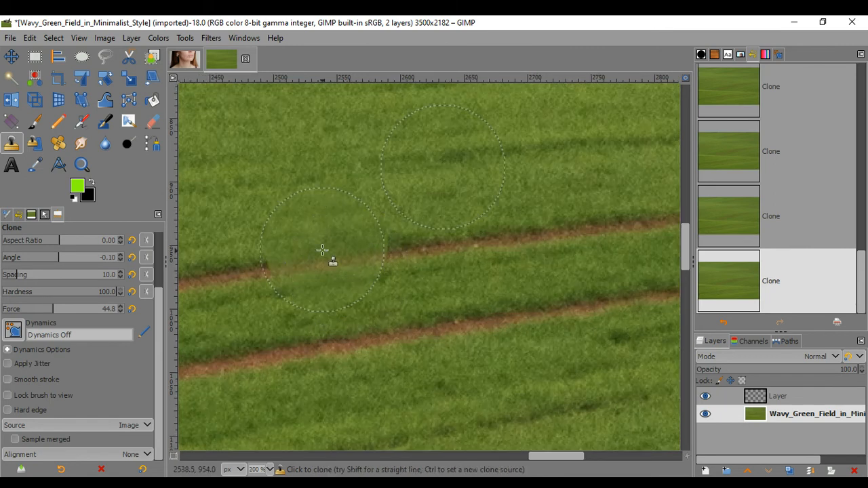
ctrl+click(578, 228)
click(325, 262)
Choose the Cell 02 brush for cloning
scroll(76, 300, up, 4)
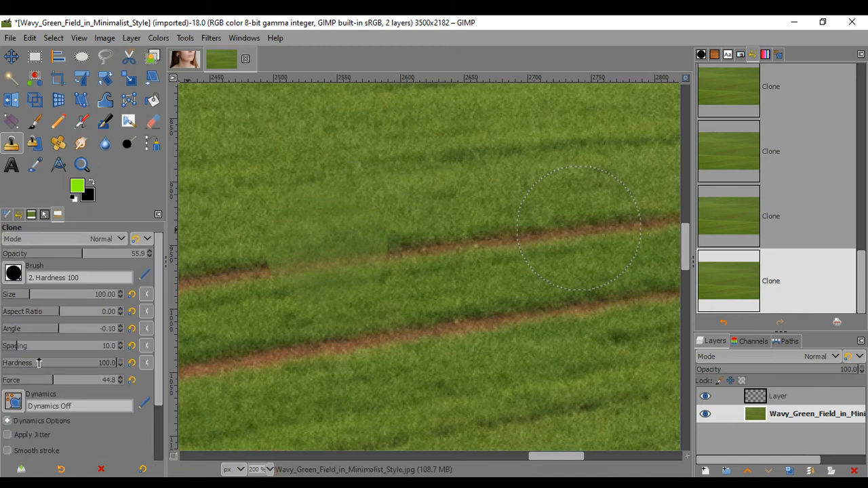
click(14, 273)
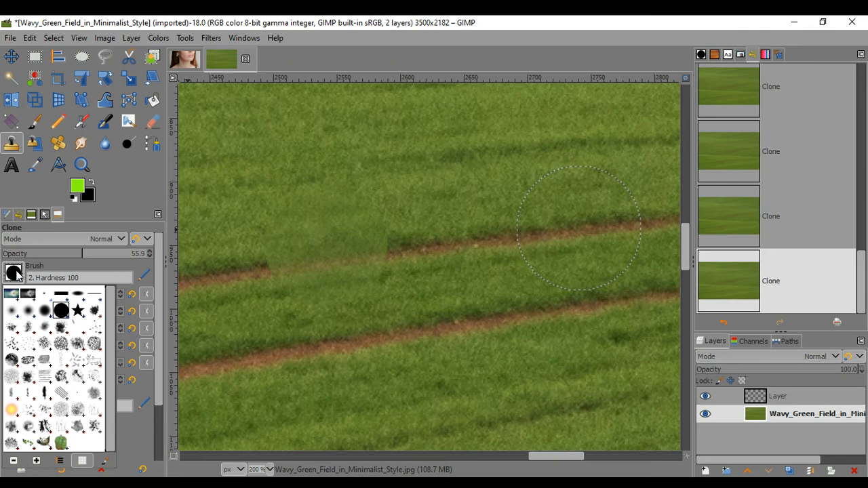
click(60, 348)
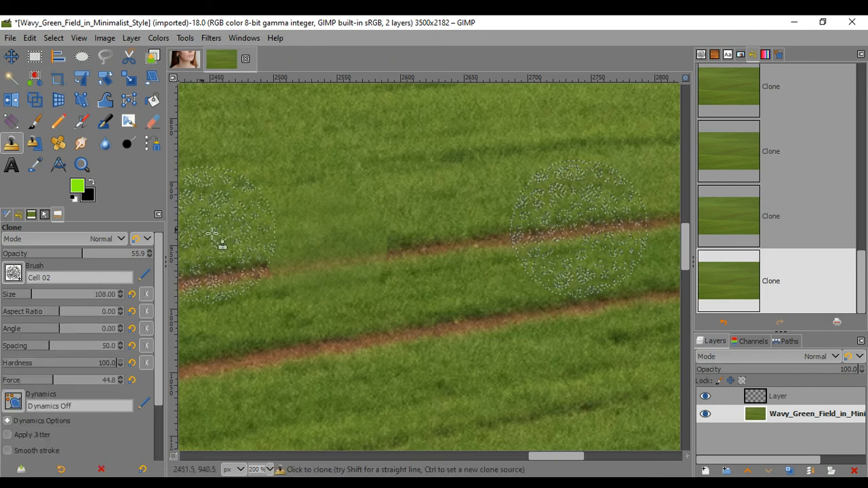
Sample the grass above the upper track and clone it between the two tracks, overlapping their edges
ctrl+click(458, 163)
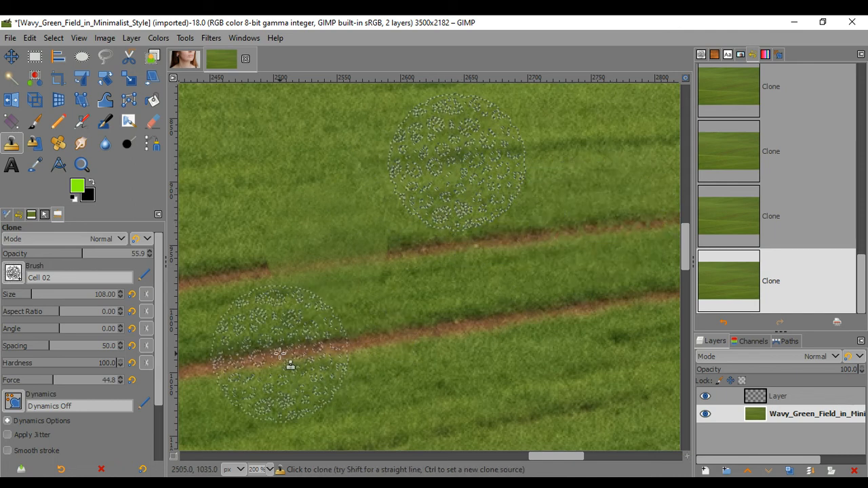
click(591, 262)
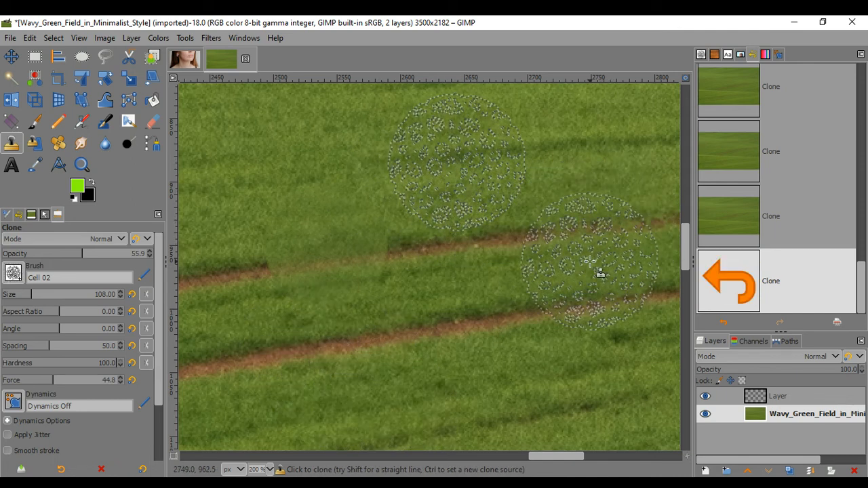
click(484, 280)
click(381, 301)
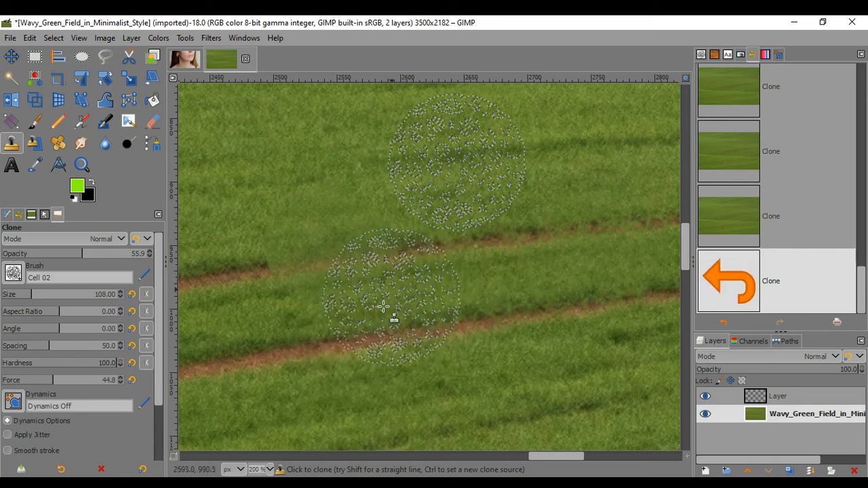
Clone the sampled grass repeatedly along the lower track, working to its left end and back
click(538, 337)
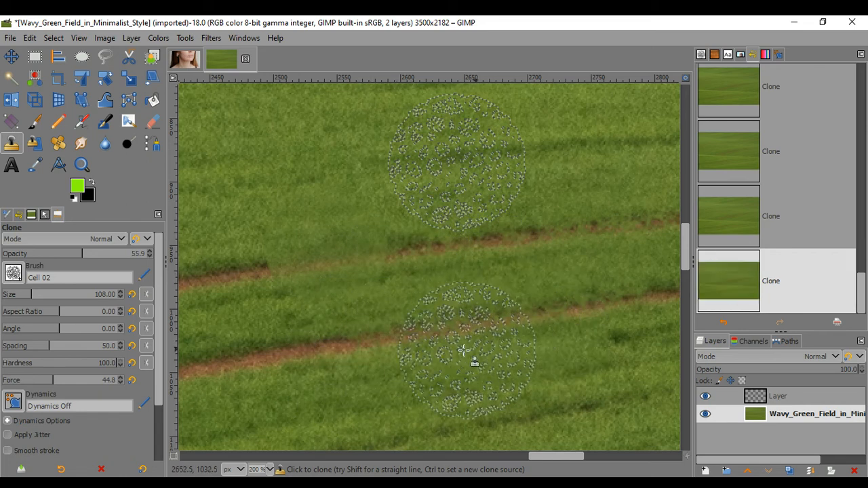
click(462, 352)
click(394, 363)
click(323, 375)
click(271, 380)
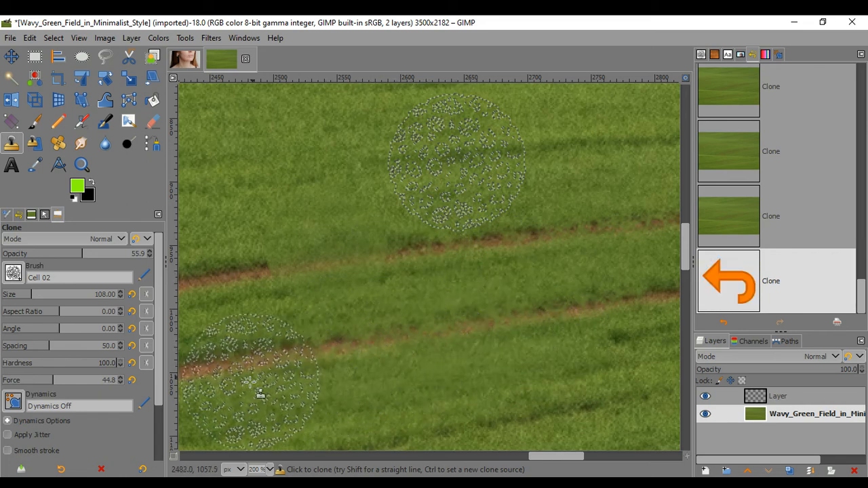
click(251, 384)
click(319, 372)
click(400, 361)
click(506, 349)
Sample grass above the tracks farther left and clone it over the adjoining section of both tracks
scroll(461, 363, down, 5)
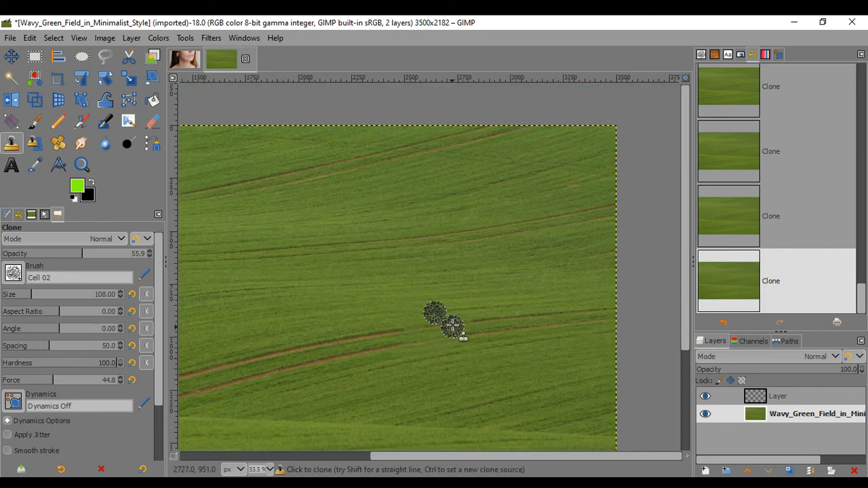
ctrl+click(319, 311)
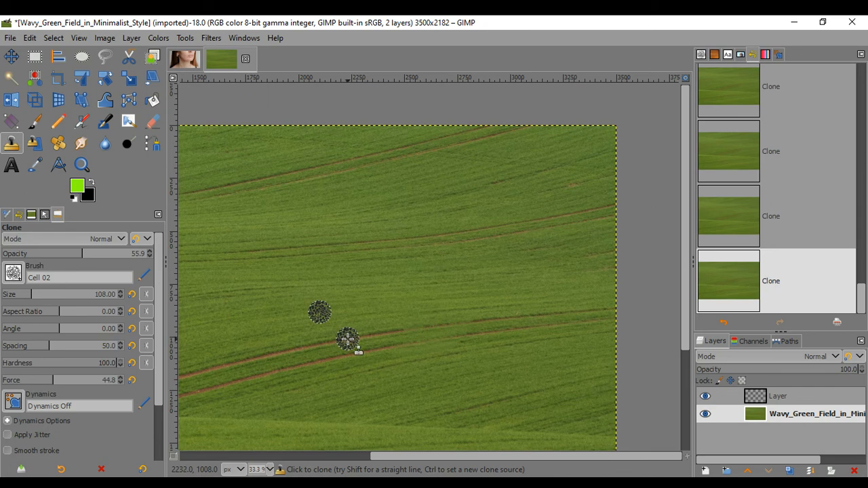
click(371, 335)
click(396, 333)
click(406, 332)
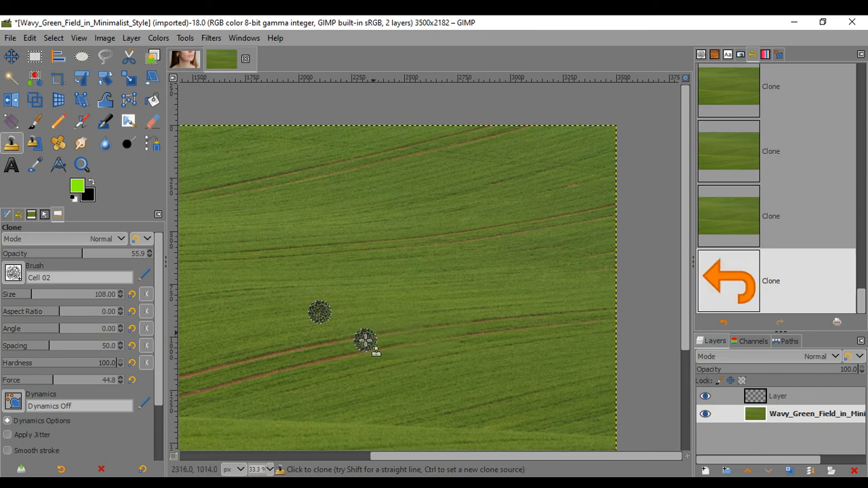
Raise the clone opacity to 100, sample grass below the tracks and clone it over the left part of the lower track
scroll(412, 335, up, 9)
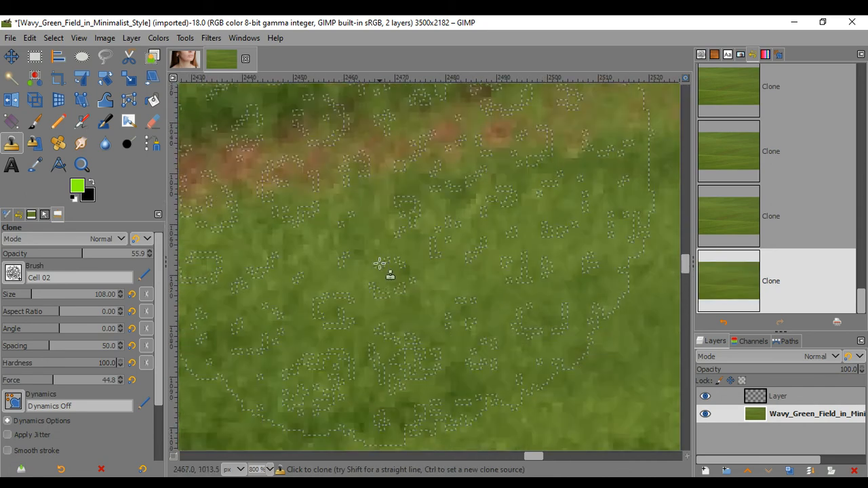
scroll(380, 263, down, 7)
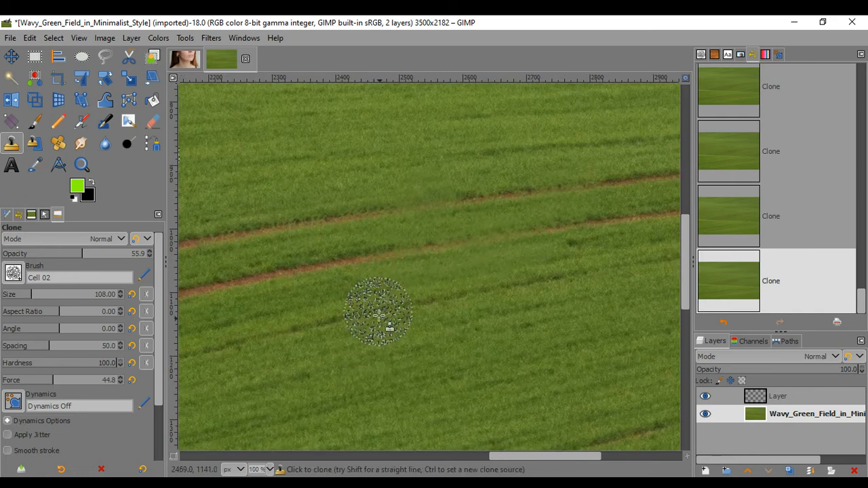
ctrl+click(377, 355)
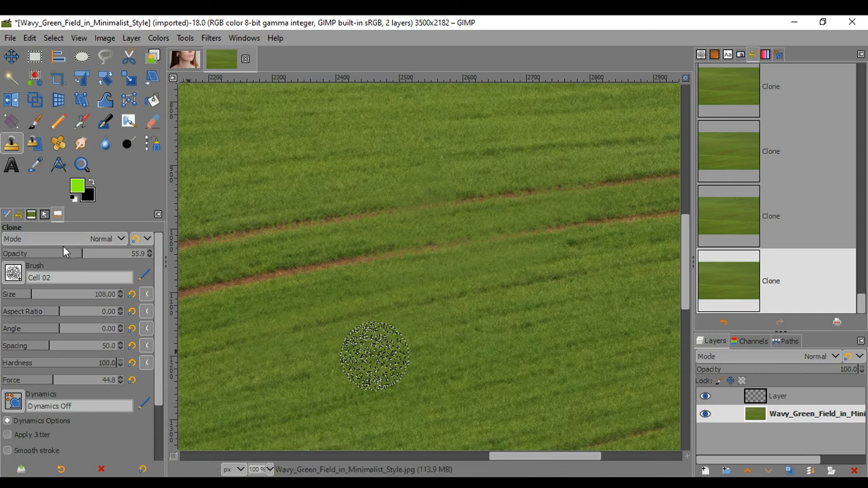
drag(142, 254, 161, 254)
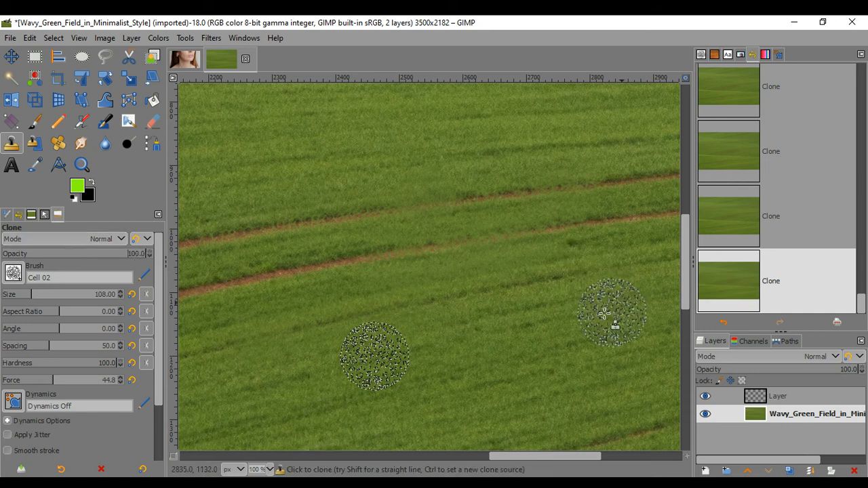
ctrl+click(520, 320)
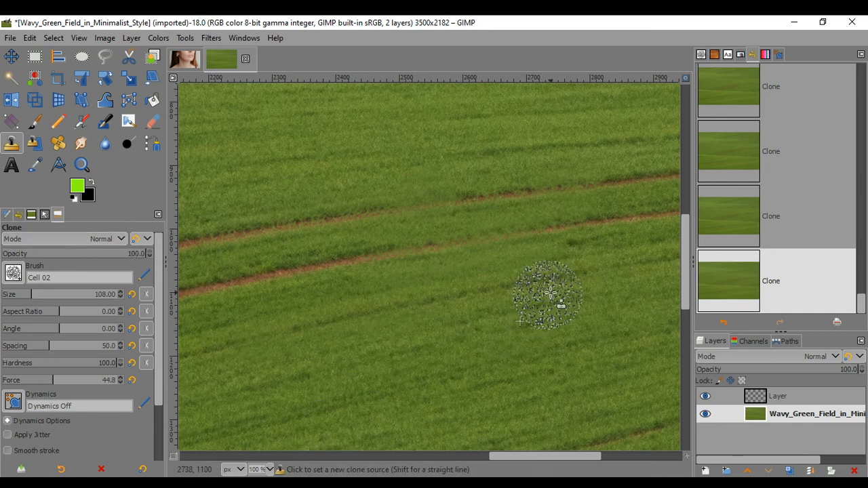
ctrl+click(344, 316)
click(317, 271)
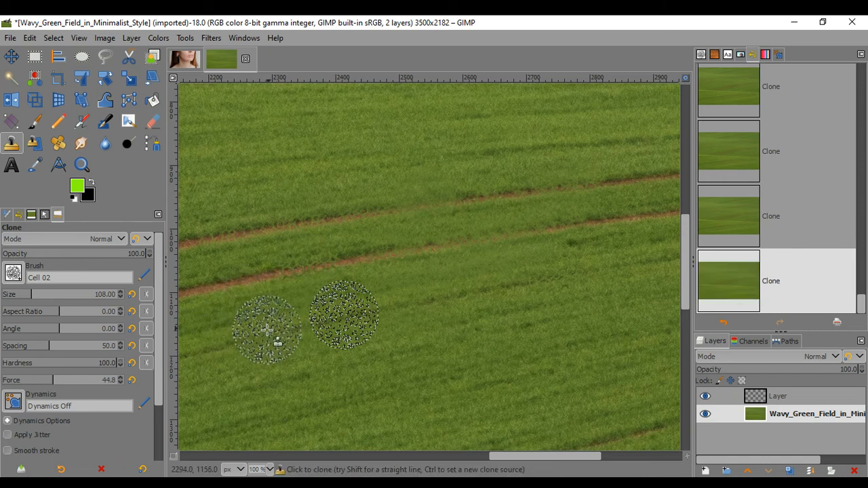
Lower the clone opacity to 39.6 and clone grass over more of the lower and upper tracks
scroll(320, 306, up, 3)
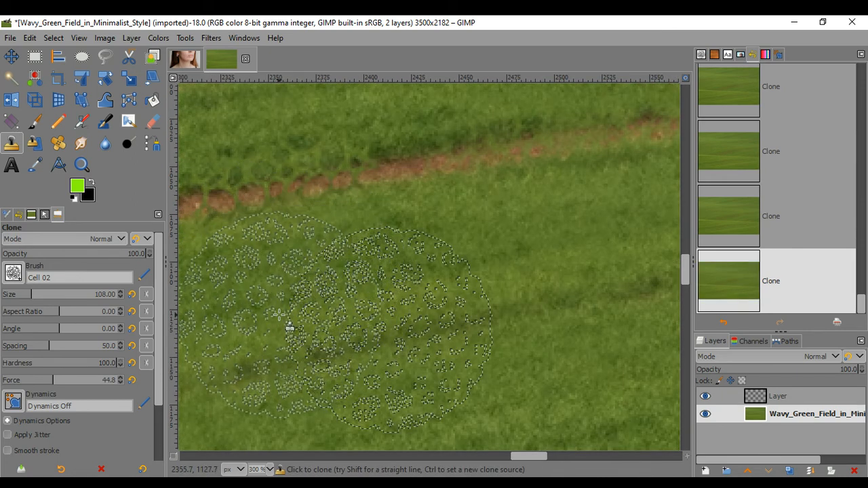
scroll(498, 274, down, 3)
click(59, 255)
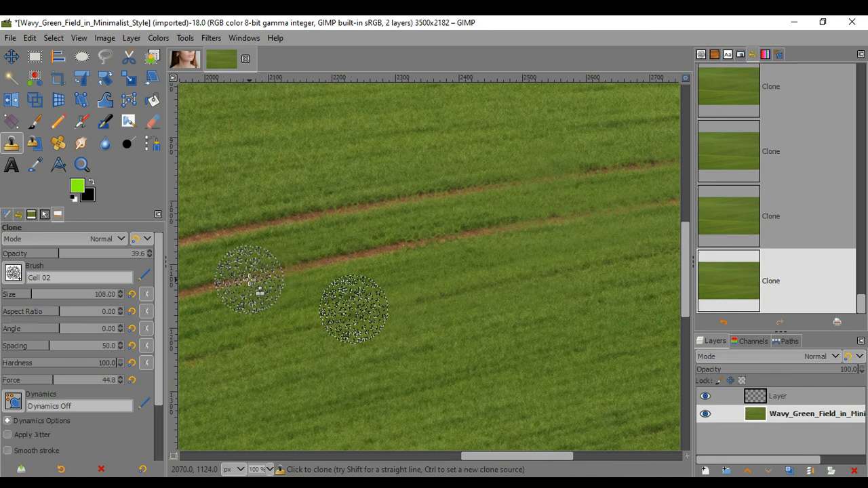
click(446, 248)
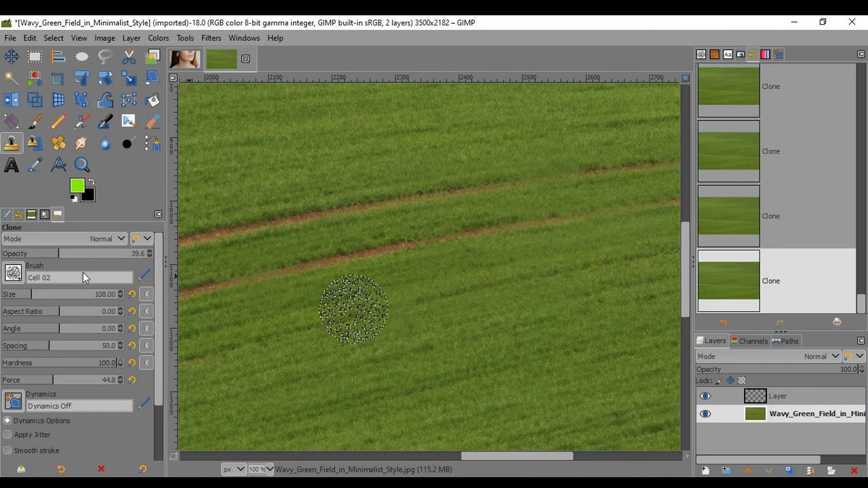
scroll(397, 194, up, 3)
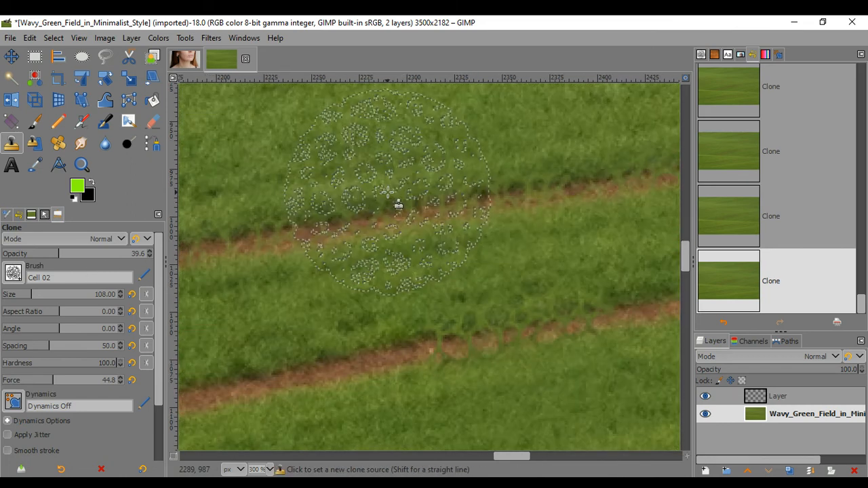
scroll(387, 194, up, 1)
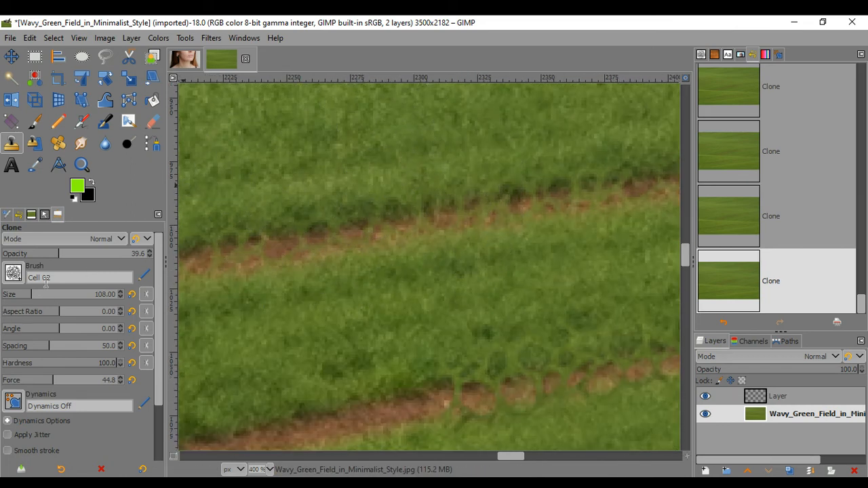
Set the brush size to 19 and opacity to 71.8, with the clone source on the grass above the upper track
ctrl+click(332, 153)
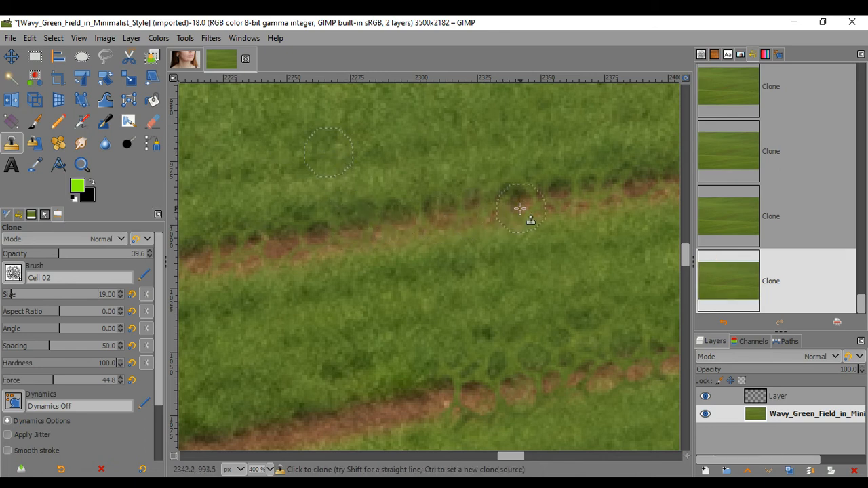
drag(102, 260, 153, 256)
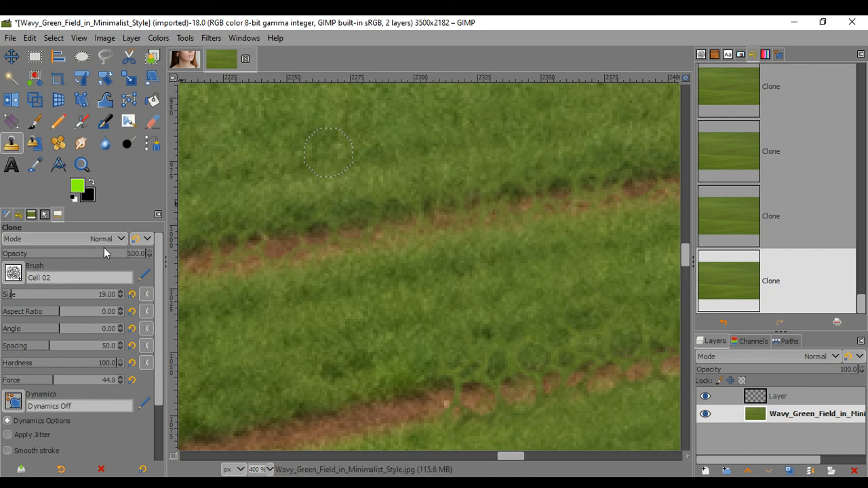
click(105, 253)
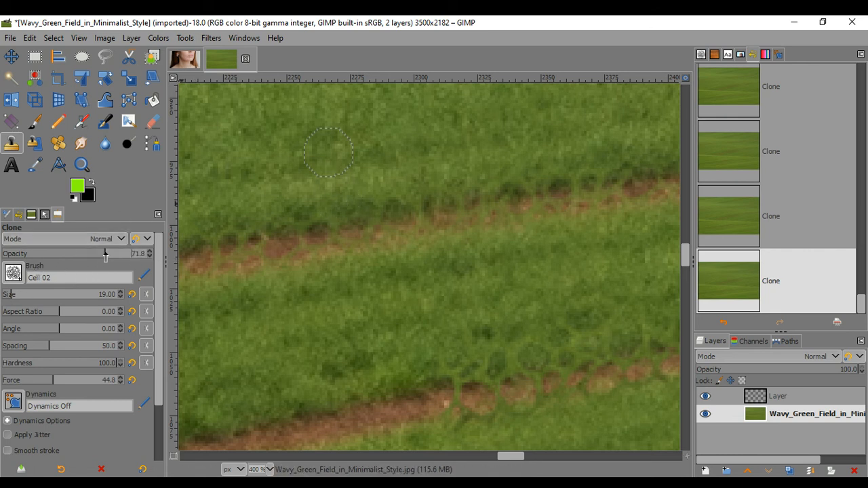
Sample the grass above the upper track's left part and clone it over that section of the track
ctrl+click(310, 235)
ctrl+click(262, 183)
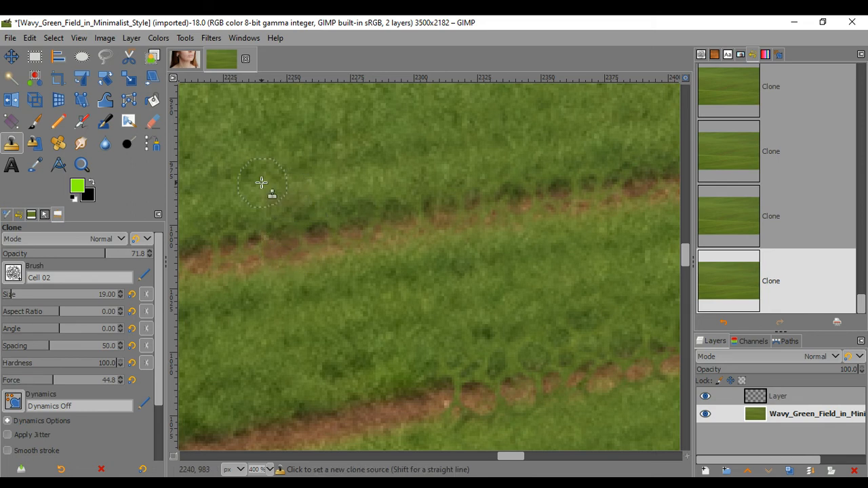
click(369, 232)
click(405, 227)
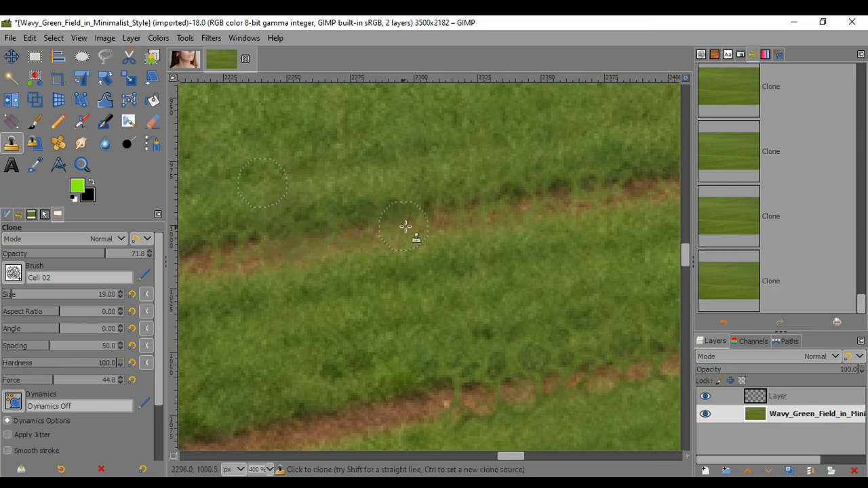
click(446, 221)
Set the clone source on the grass above the tracks in the lower part of the field
scroll(518, 210, down, 7)
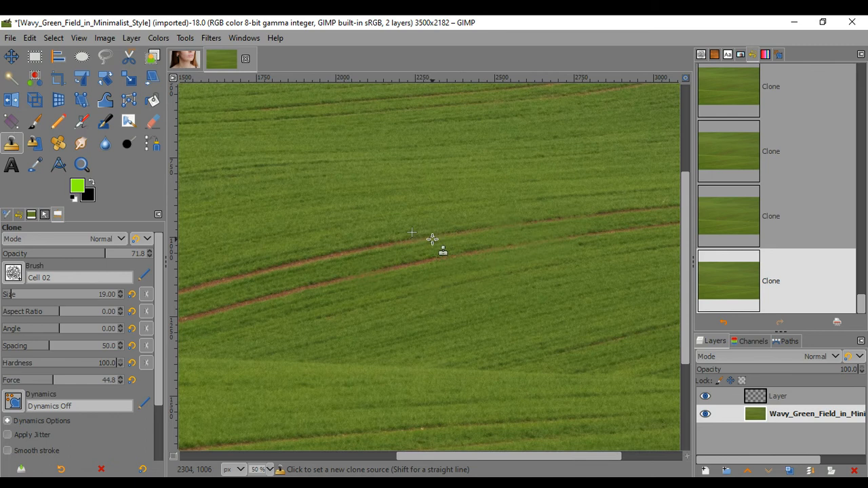
scroll(518, 242, down, 3)
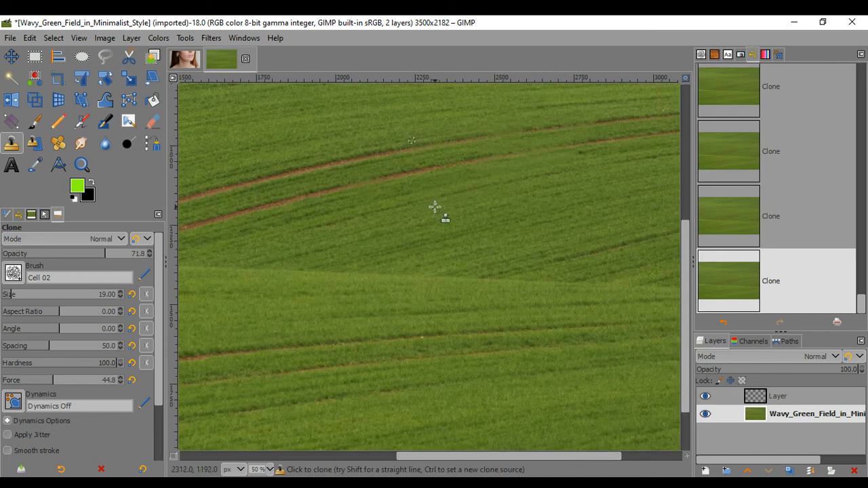
scroll(420, 231, down, 3)
scroll(380, 251, up, 6)
scroll(381, 242, down, 6)
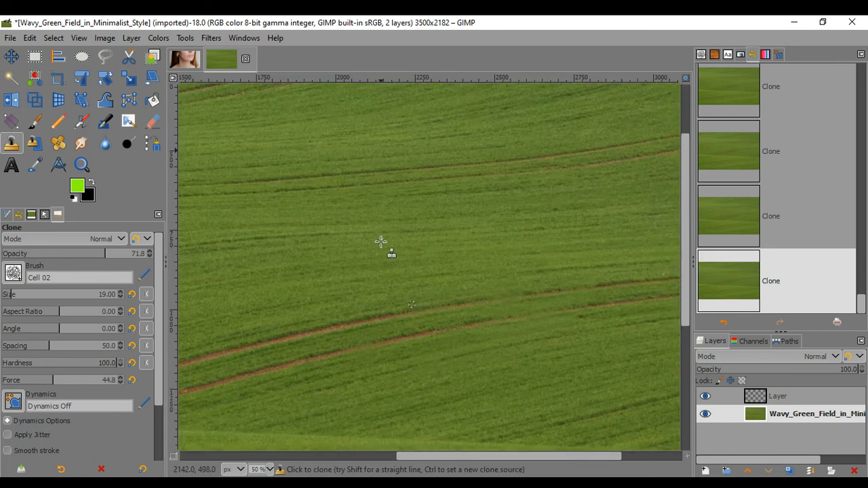
key(ctrl)
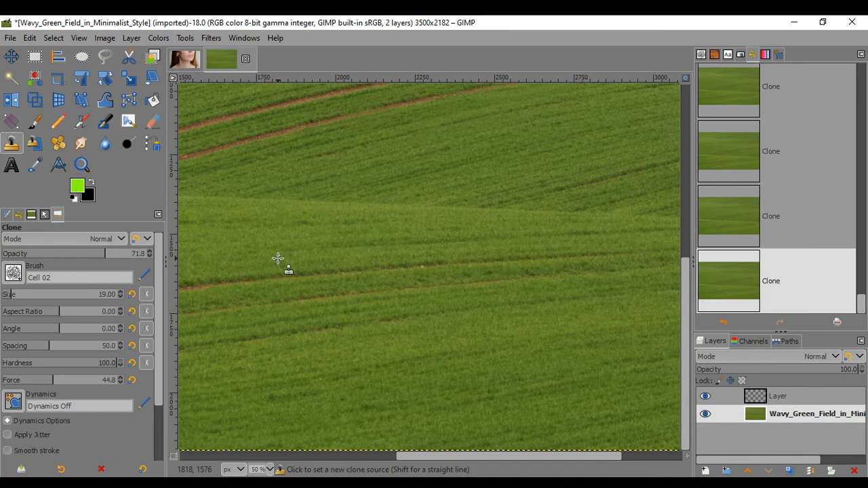
ctrl+click(278, 258)
click(288, 275)
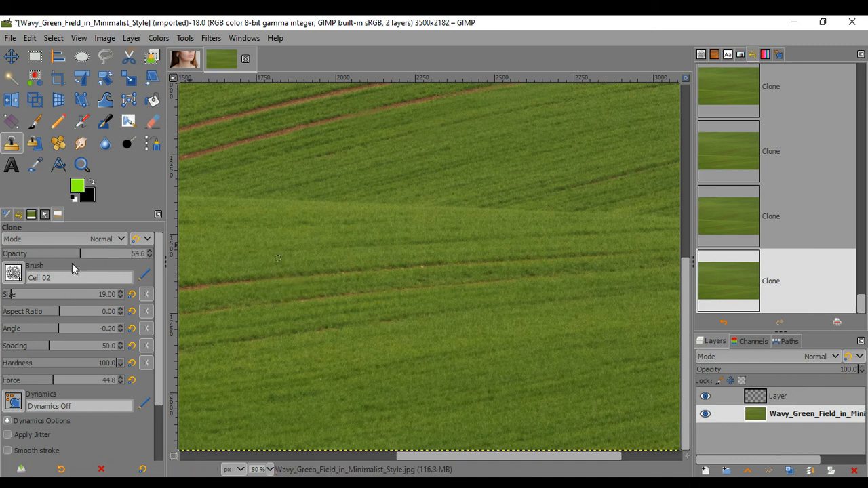
Set the clone alignment to Aligned, the opacity to 60.6 and the brush to 2. Hardness 075 at size 264
scroll(63, 399, down, 3)
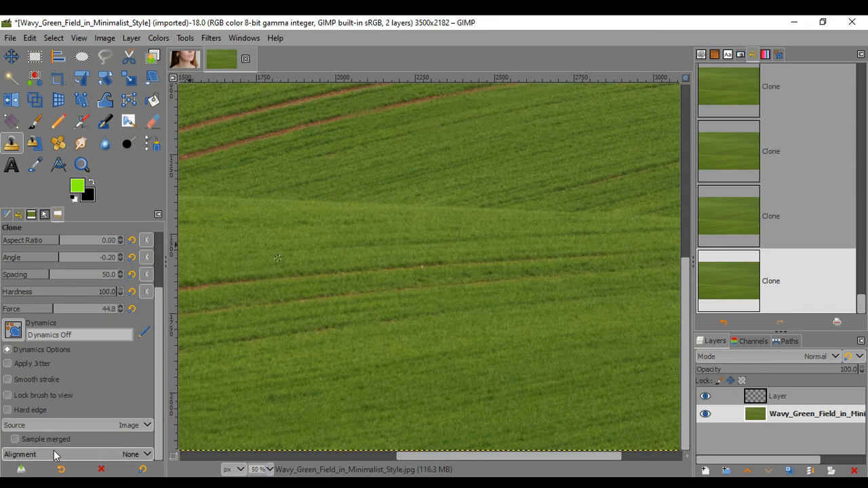
click(55, 455)
click(47, 411)
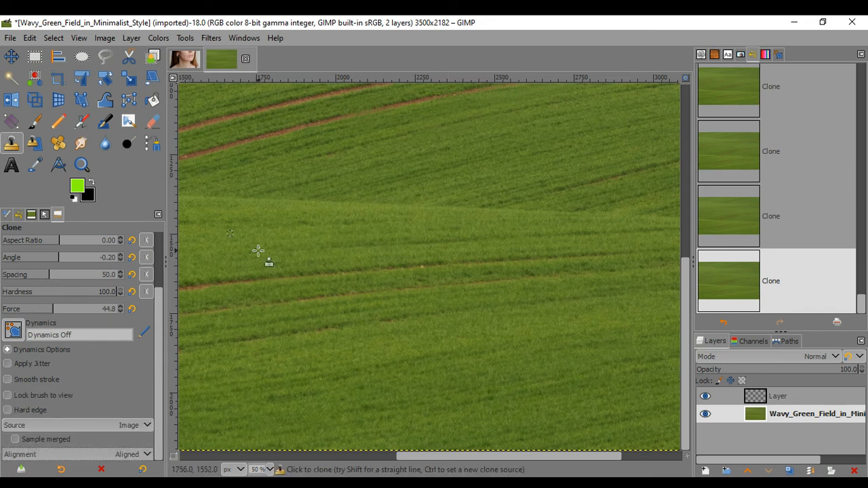
scroll(88, 255, up, 3)
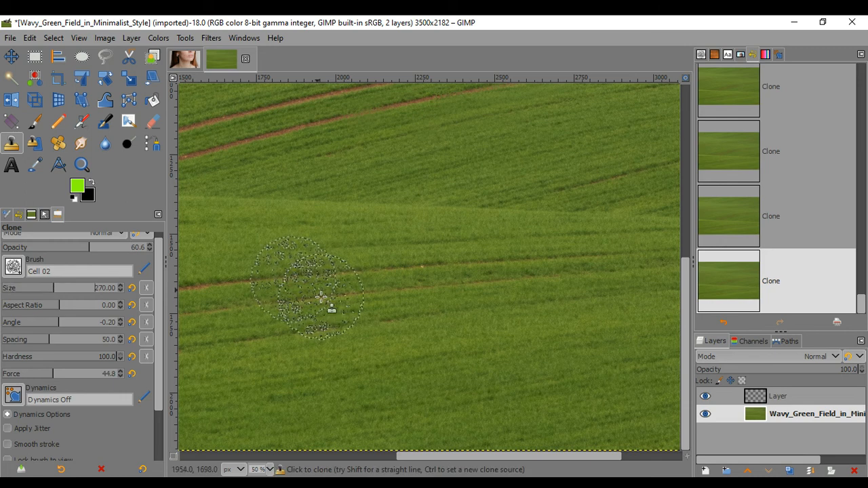
click(13, 266)
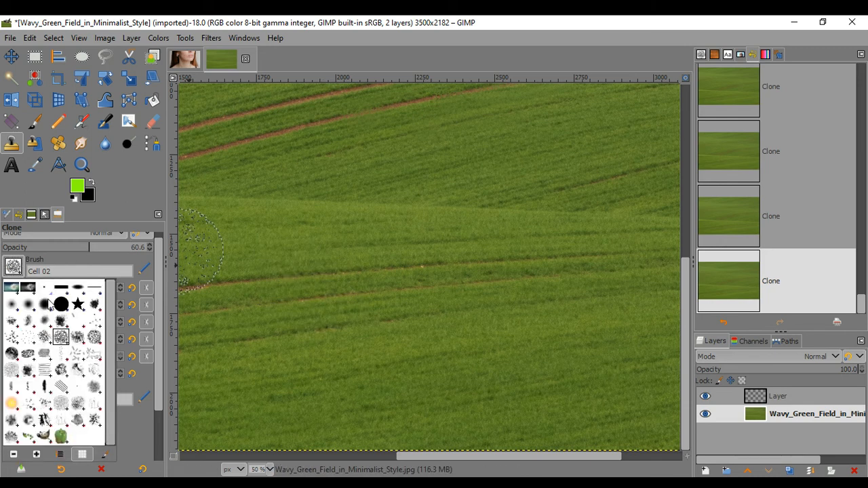
click(45, 303)
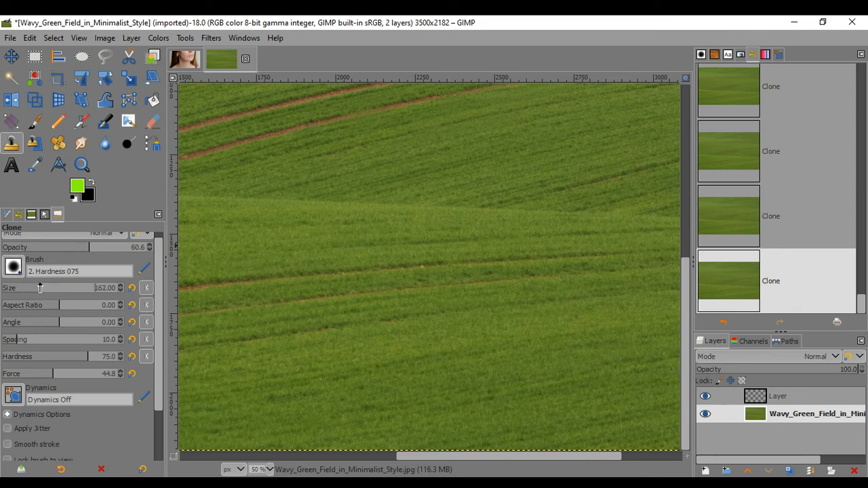
Sample grass below the lower field's tracks and clone it over those tracks, resampling the source for the remaining parts
ctrl+click(352, 346)
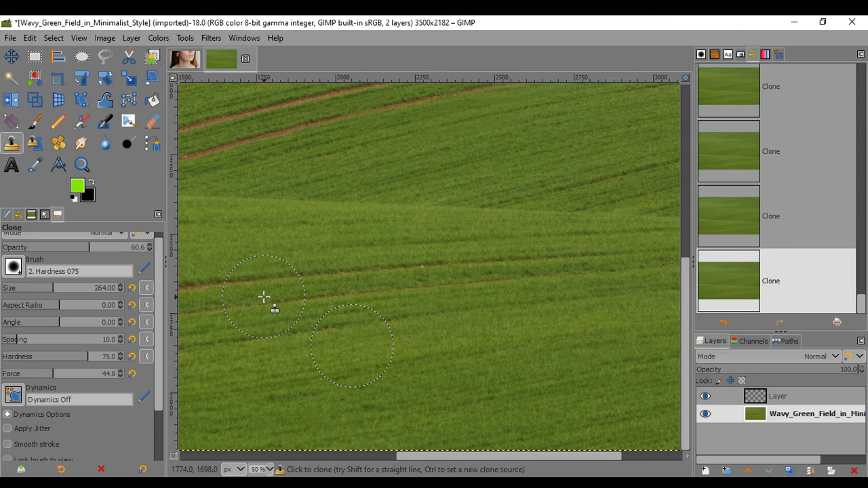
drag(263, 297, 656, 263)
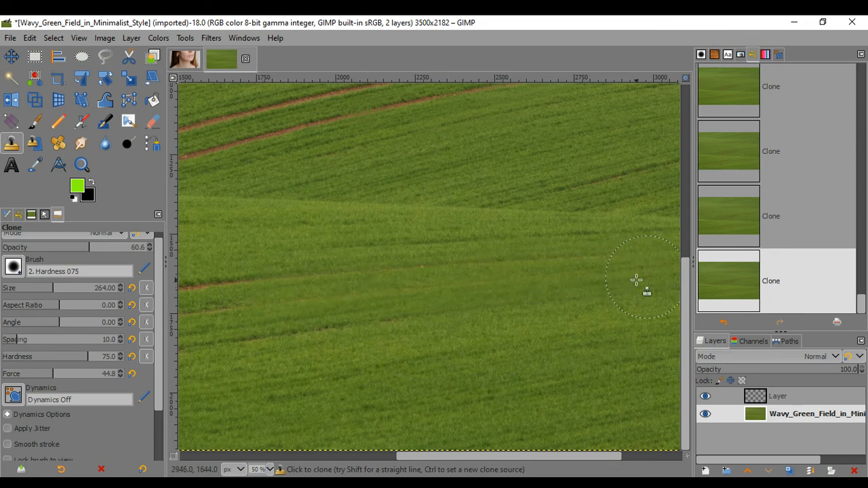
ctrl+click(233, 292)
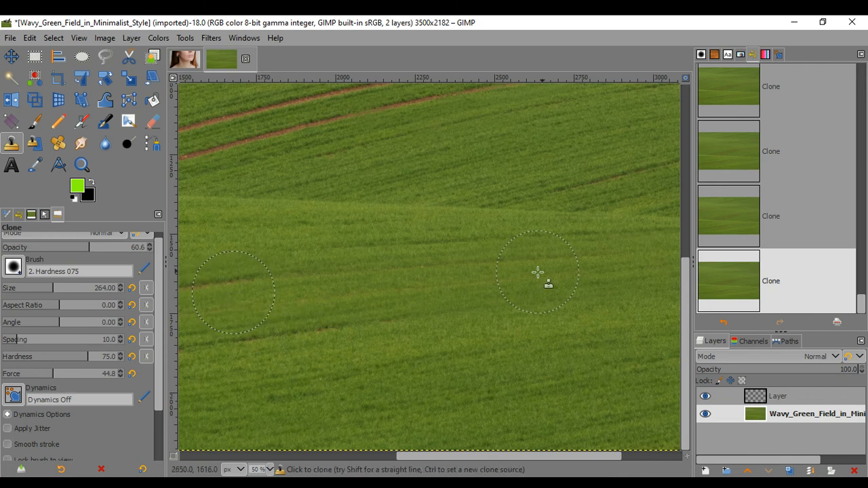
ctrl+click(491, 350)
mouse_move(420, 337)
mouse_down()
mouse_move(204, 353)
mouse_move(338, 317)
mouse_up()
scroll(576, 285, up, 3)
scroll(570, 280, down, 3)
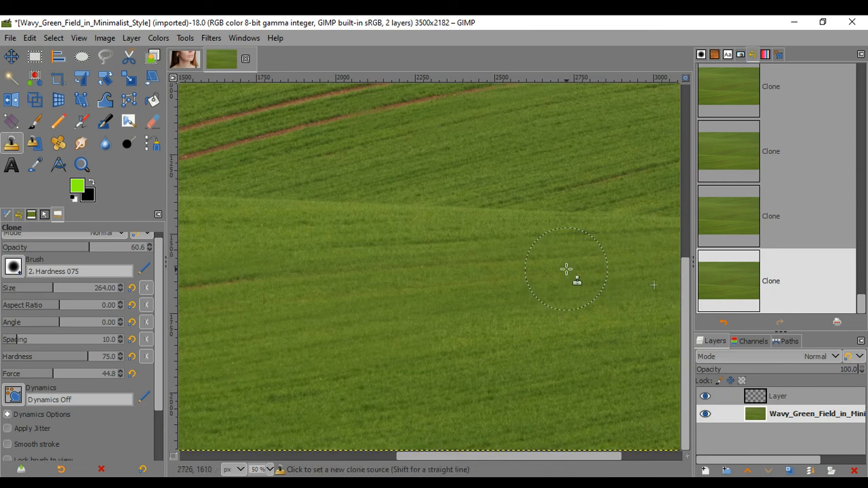
With opacity 44.5 and brush size 265, sample grass below the field's uppermost tracks and clone it over them
scroll(566, 269, down, 4)
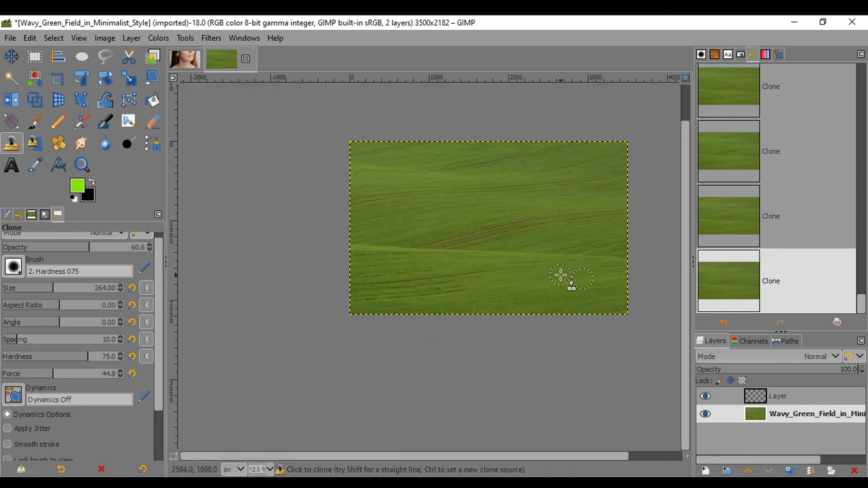
scroll(548, 280, up, 1)
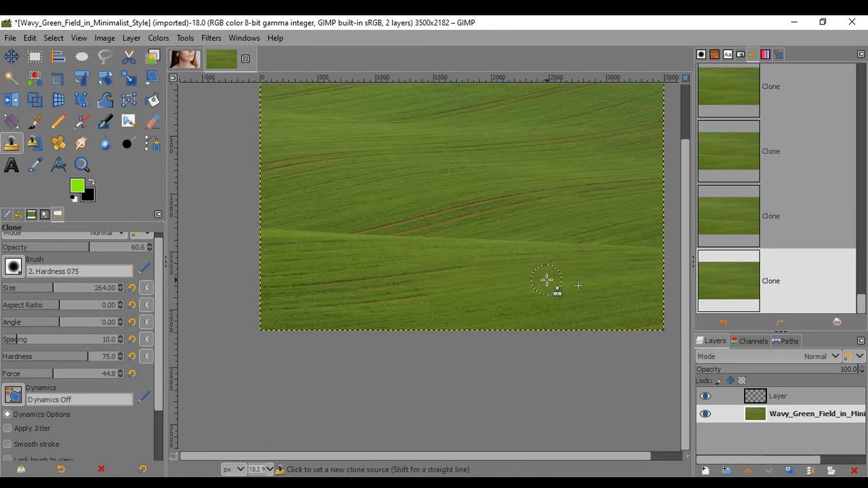
scroll(547, 280, up, 3)
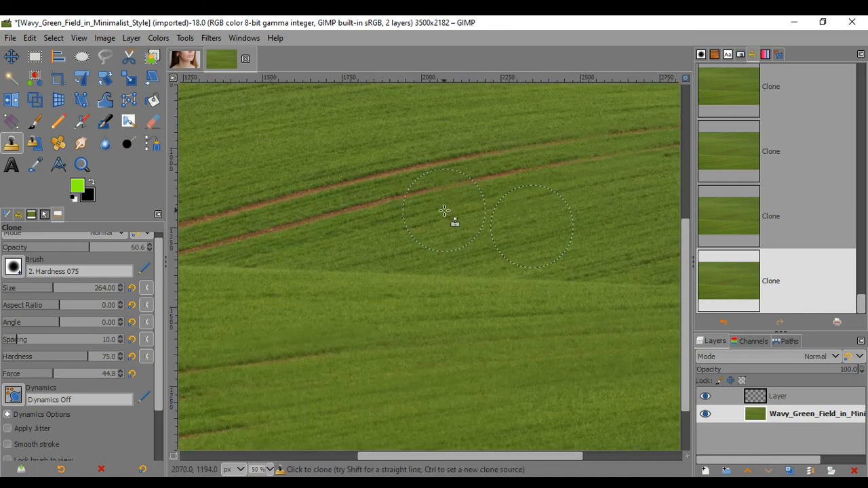
scroll(440, 206, up, 2)
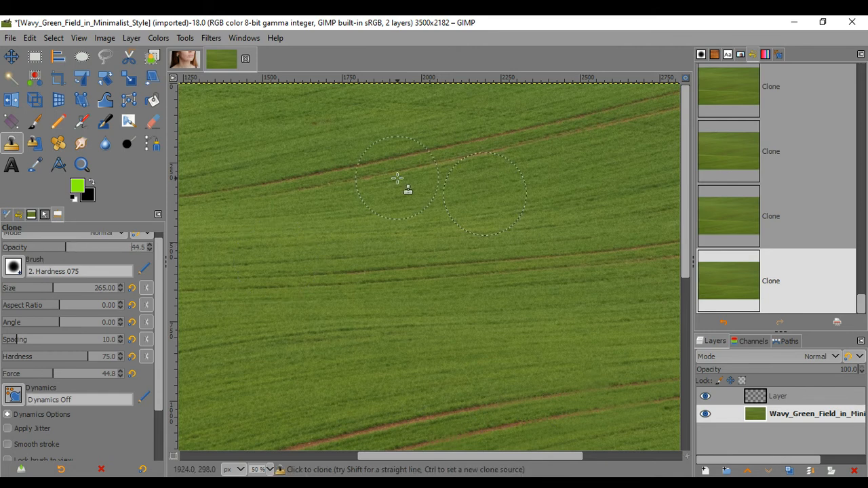
ctrl+click(397, 211)
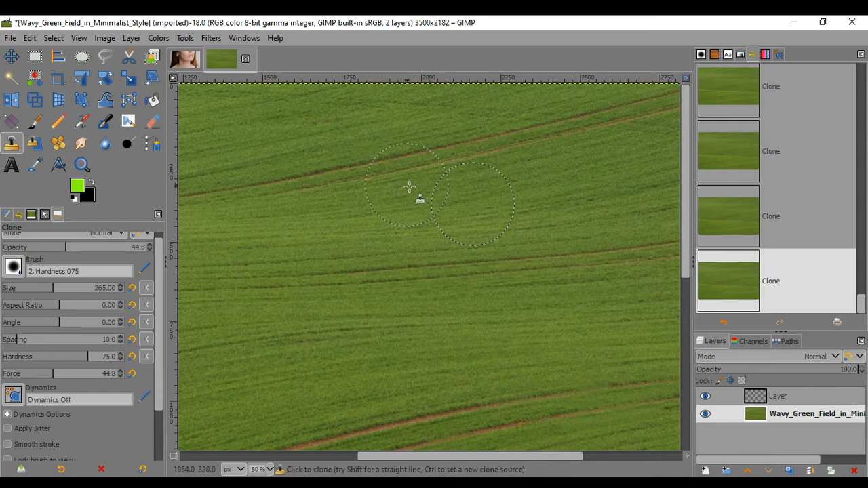
mouse_move(307, 182)
mouse_down()
mouse_move(203, 201)
mouse_move(441, 160)
mouse_move(648, 107)
mouse_move(170, 214)
mouse_up()
scroll(543, 175, down, 3)
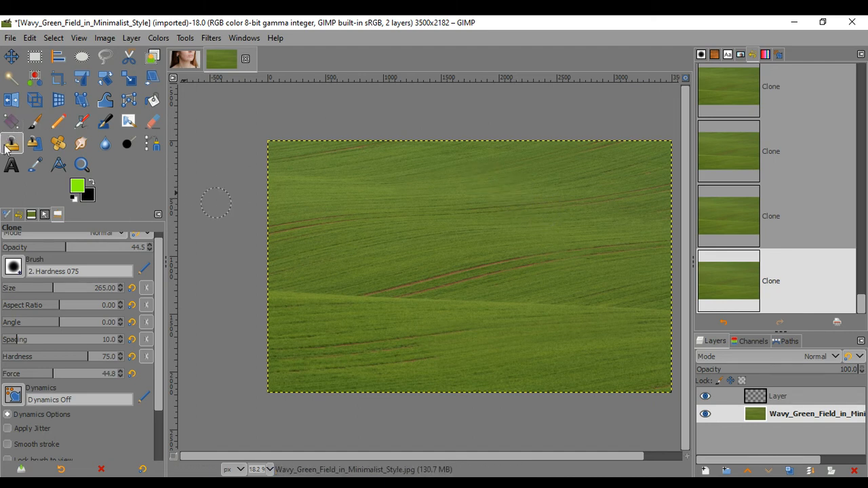
Switch to Perspective Clone with brush size 254 and hardness 74.8, and paint a short cloned stroke near the field's middle
scroll(61, 352, down, 3)
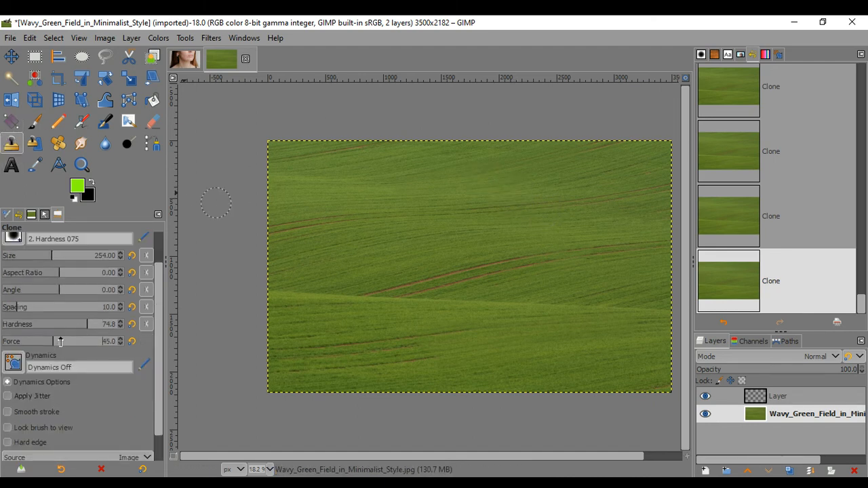
click(37, 151)
scroll(49, 412, down, 3)
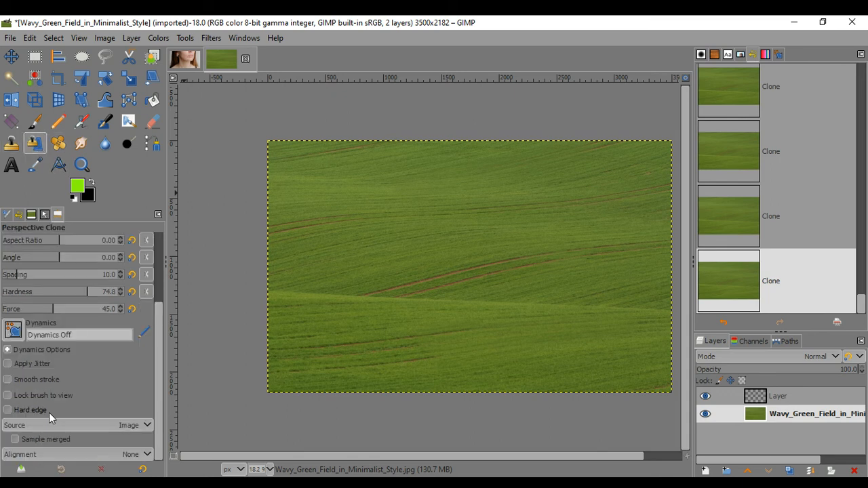
scroll(49, 412, up, 5)
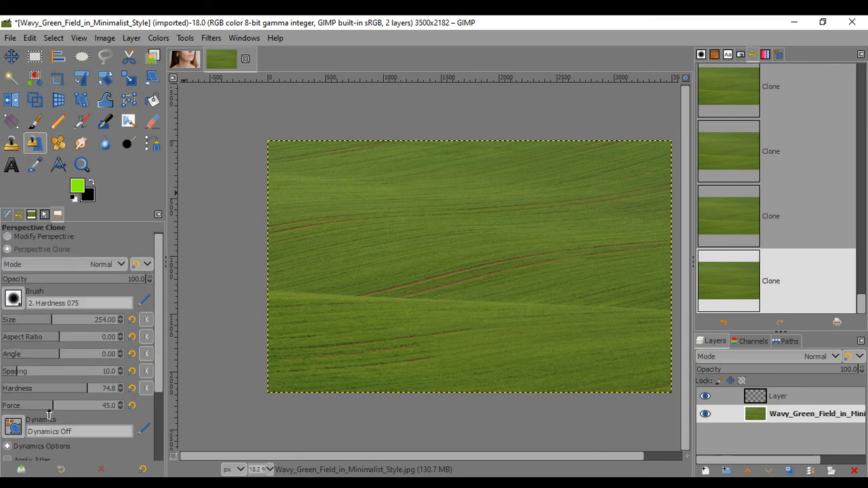
click(351, 197)
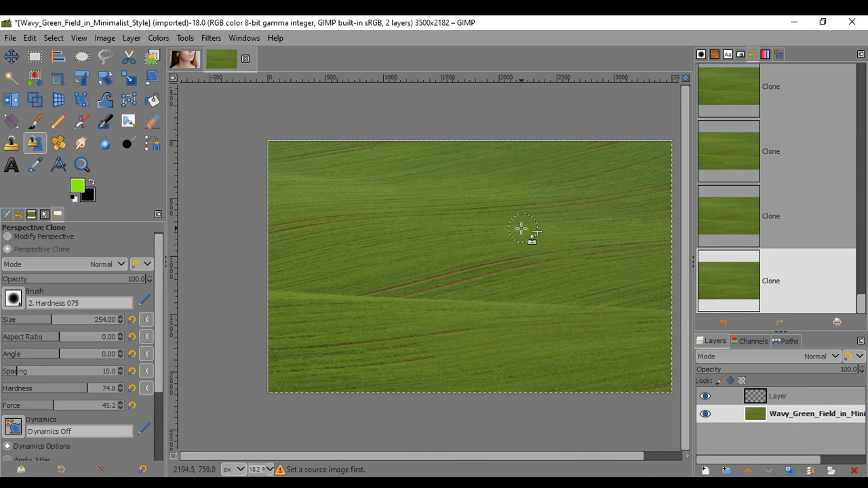
drag(422, 204, 448, 258)
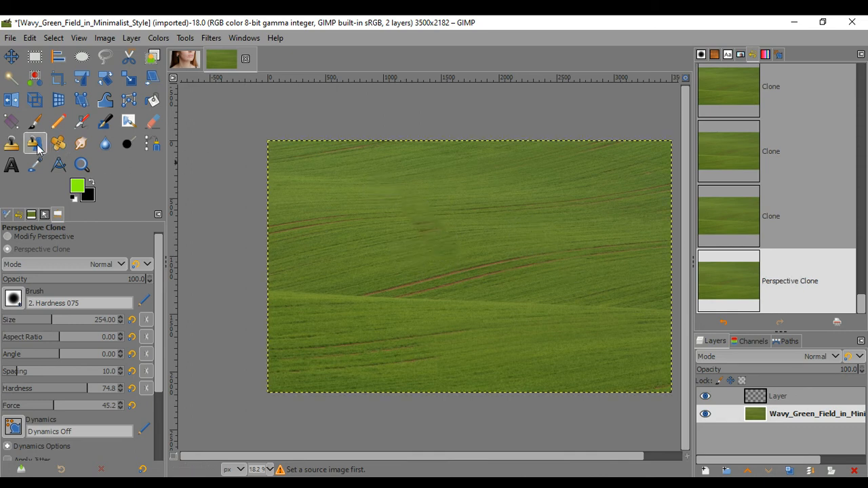
Enable Modify Perspective and pull the frame's top-left, top-right and bottom-right corners inward over the field
click(8, 237)
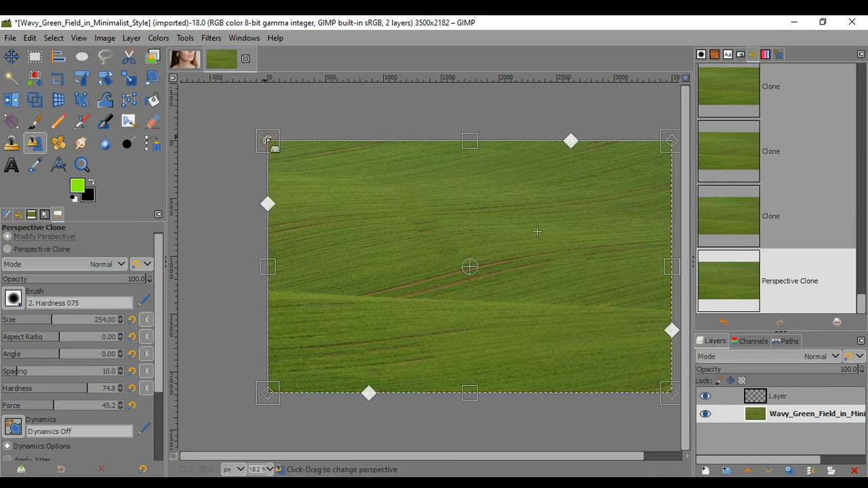
drag(268, 141, 306, 185)
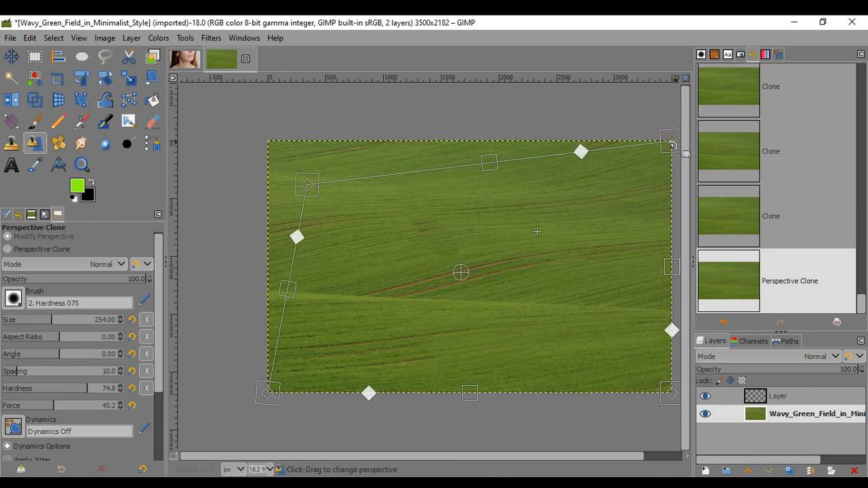
drag(671, 142, 410, 159)
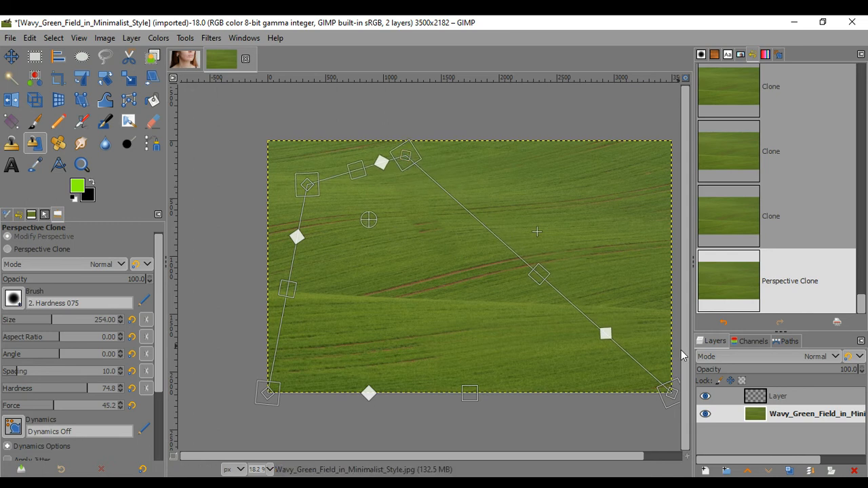
drag(674, 393, 506, 330)
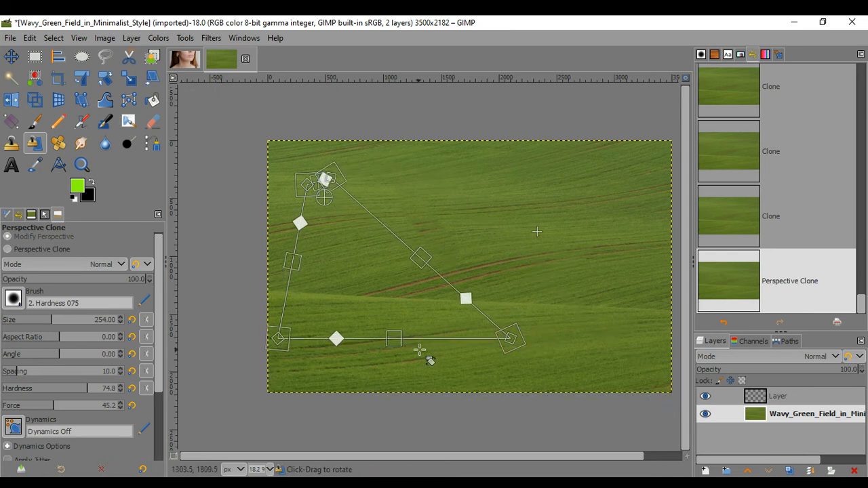
Reshape the perspective frame by moving its corners and shearing its right side into a four-sided area over the field's left half
drag(420, 350, 375, 168)
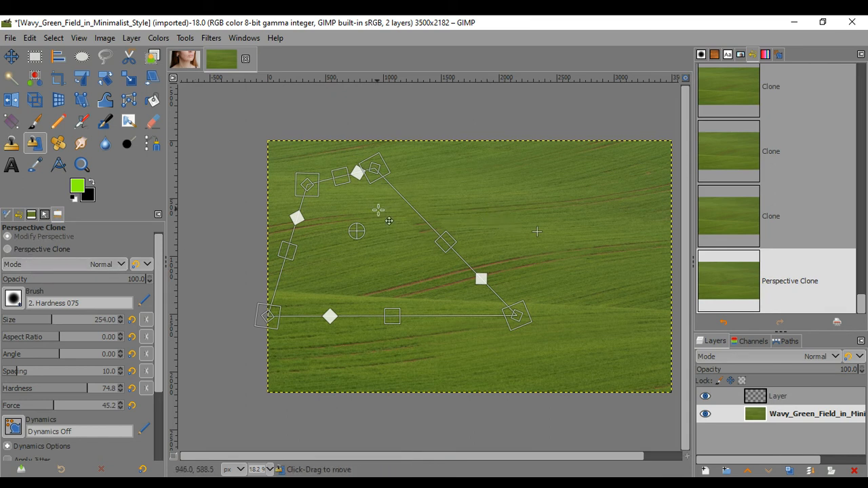
mouse_move(394, 189)
mouse_down()
mouse_move(427, 194)
mouse_move(399, 216)
mouse_up()
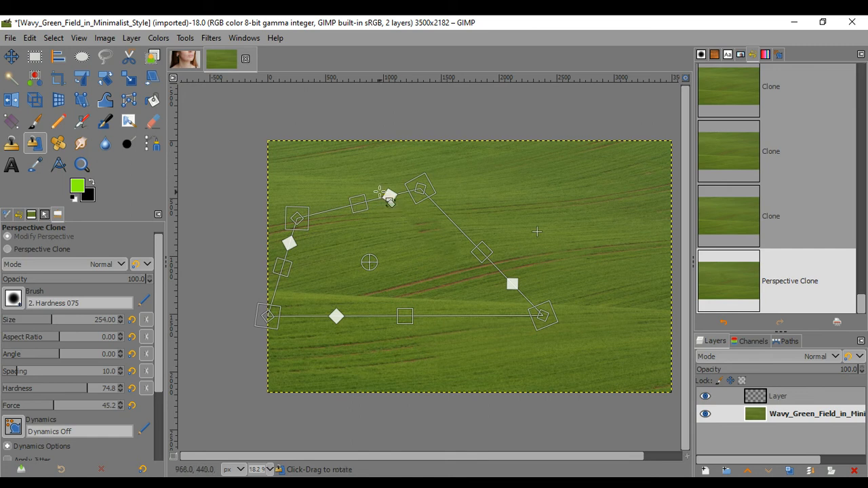
drag(542, 316, 496, 315)
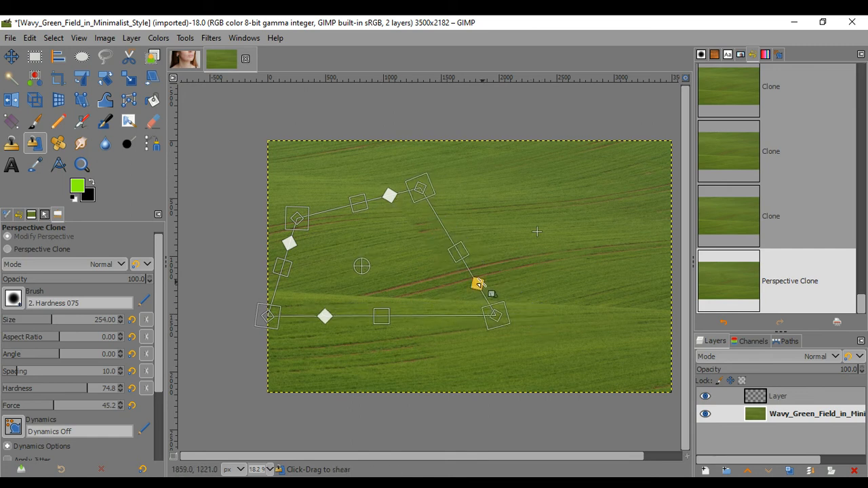
drag(478, 284, 406, 286)
drag(350, 191, 369, 188)
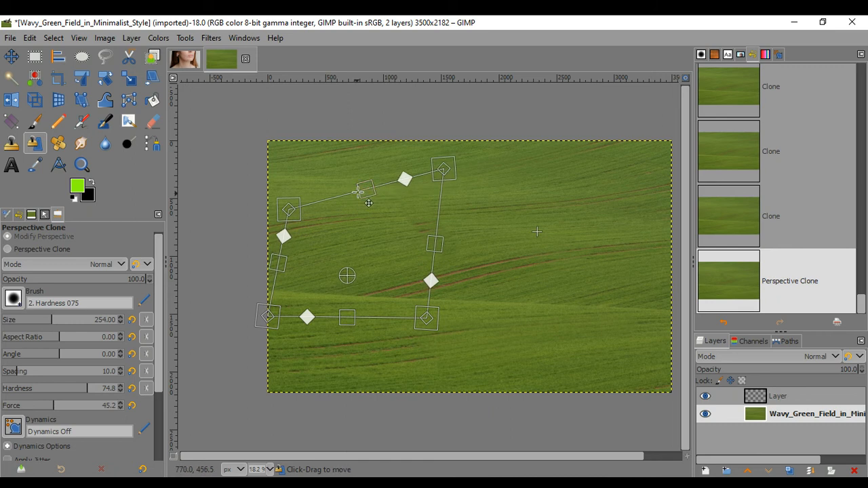
Move the perspective frame's corners and shear its right side to form a slanted, narrow four-sided area across the field's middle
drag(291, 209, 347, 168)
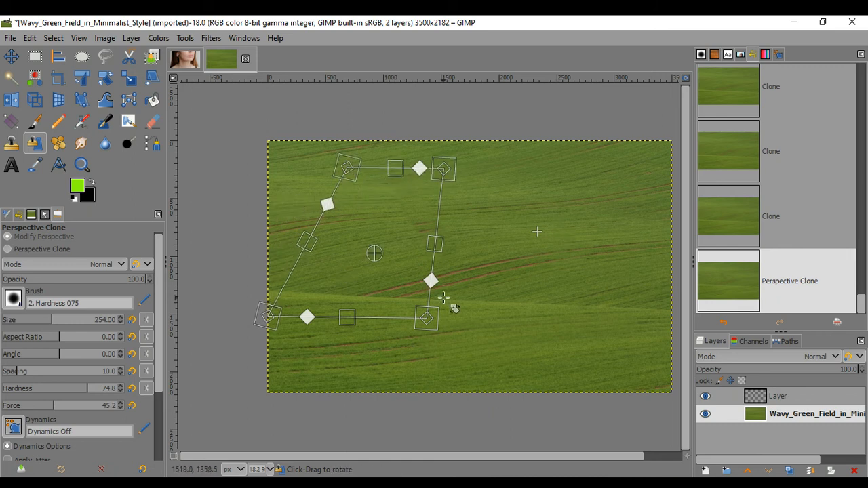
drag(429, 318, 455, 330)
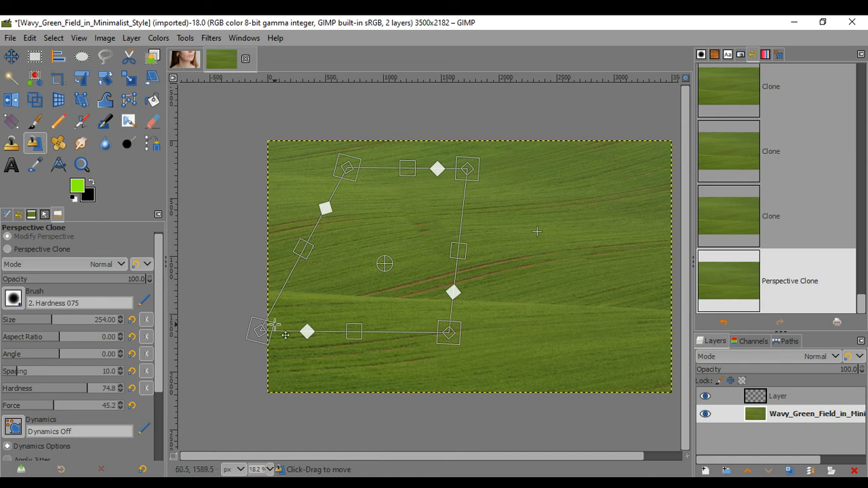
drag(274, 326, 315, 312)
drag(467, 179, 506, 183)
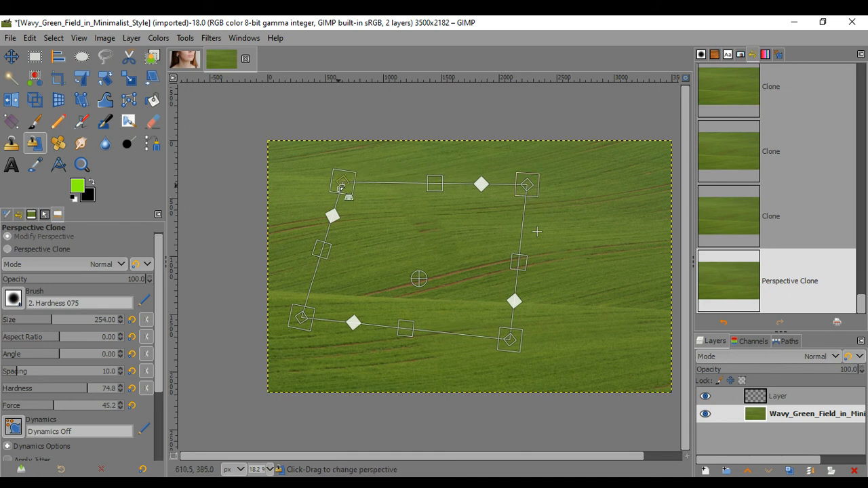
drag(343, 183, 291, 163)
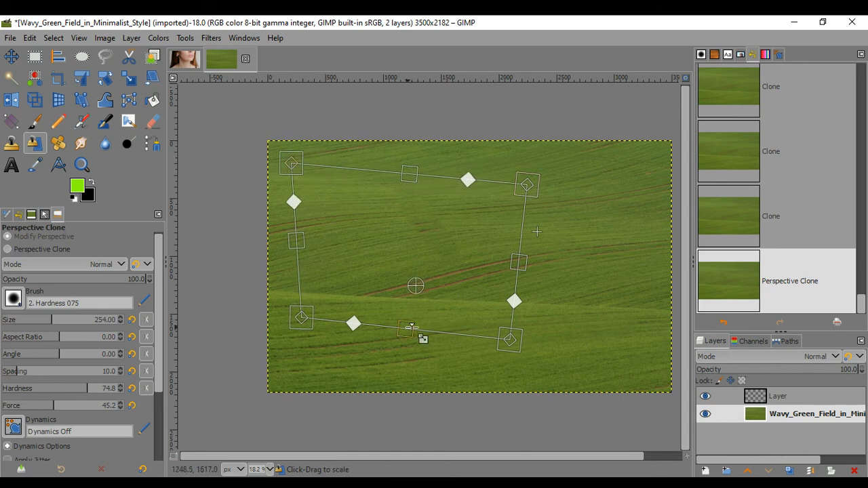
drag(507, 340, 556, 347)
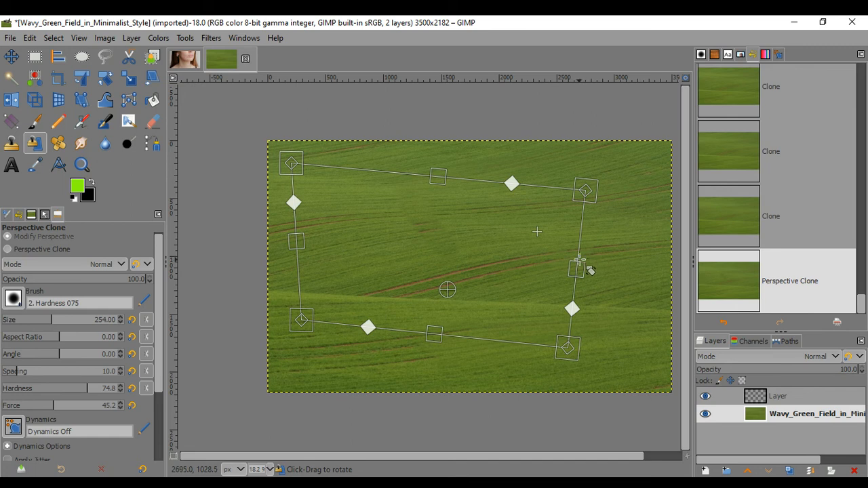
drag(578, 263, 527, 260)
drag(538, 192, 599, 234)
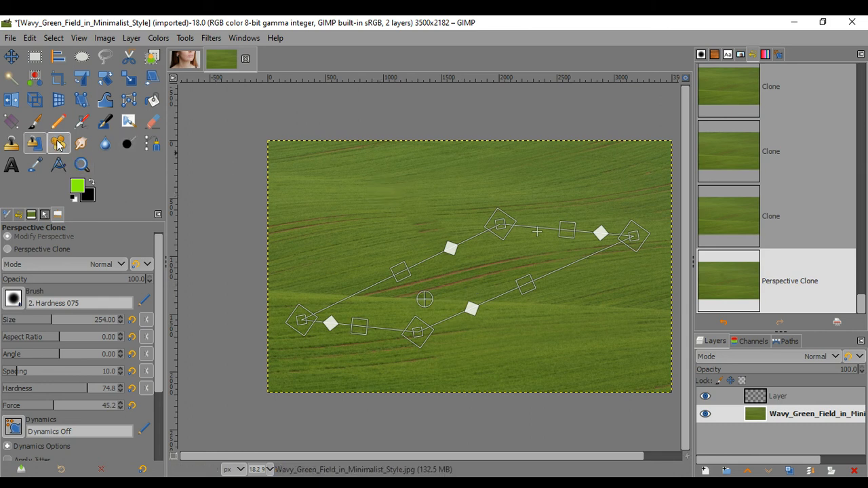
Switch to the portrait photo and set up the Healing tool with a brush size of 36
click(183, 66)
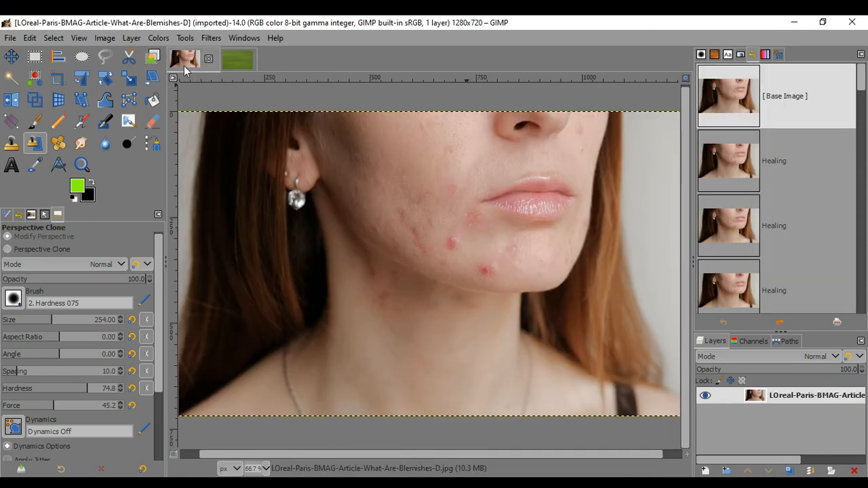
click(58, 143)
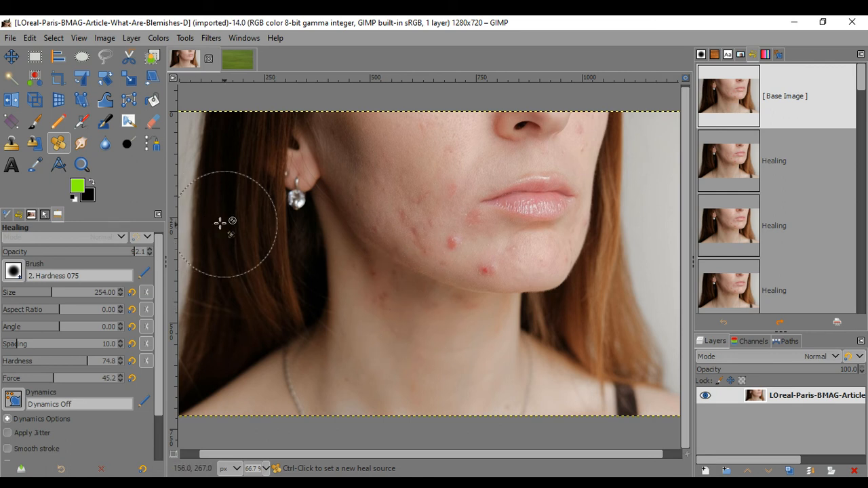
scroll(84, 393, down, 2)
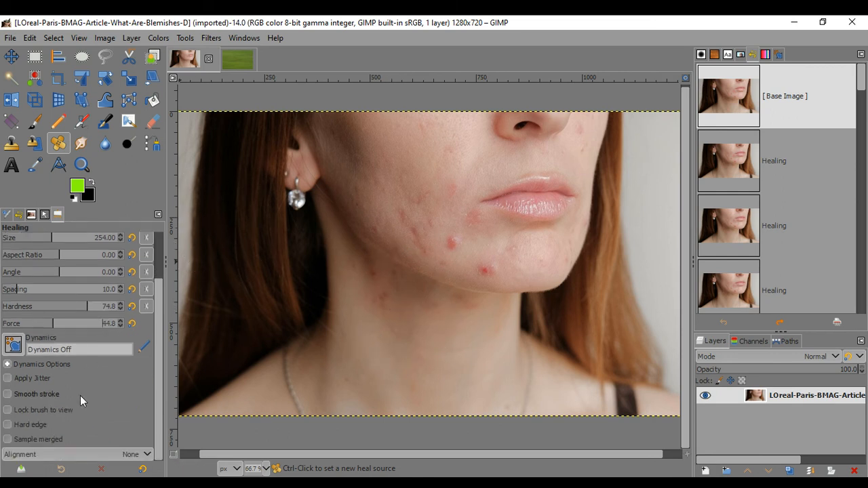
scroll(68, 348, up, 2)
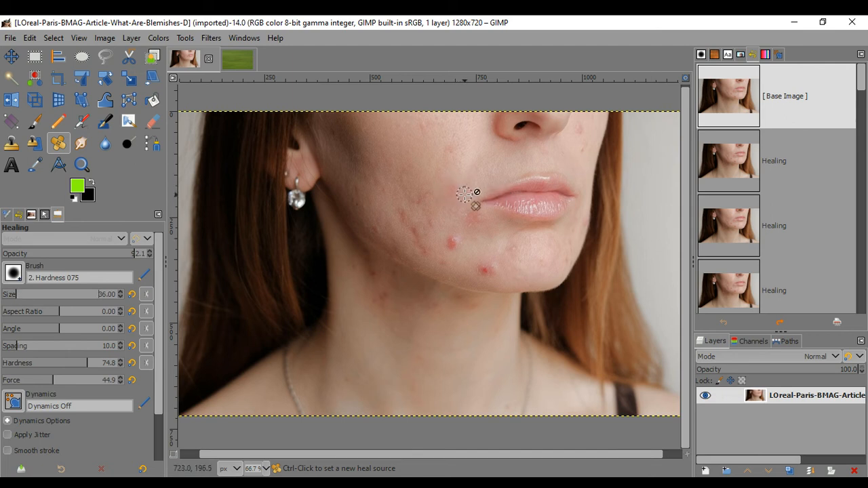
scroll(464, 195, up, 3)
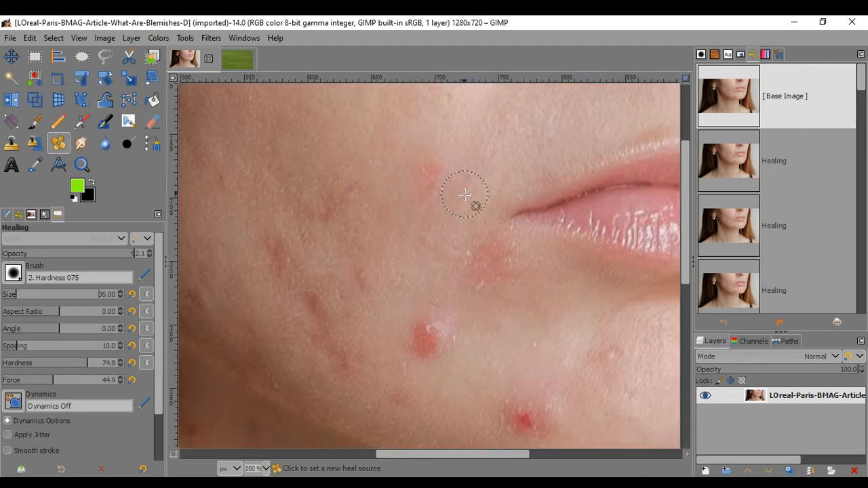
Sample clear cheek skin above the faint red spot beside the mouth corner and heal that spot with several dabs
ctrl+click(447, 131)
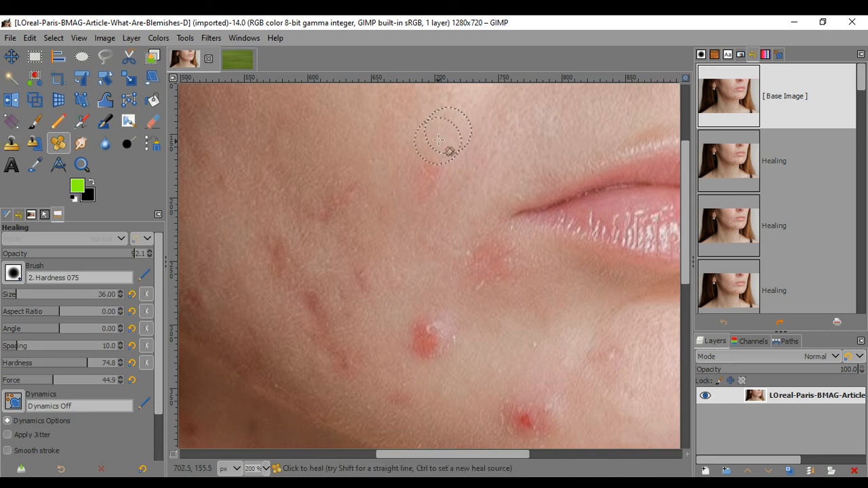
click(427, 180)
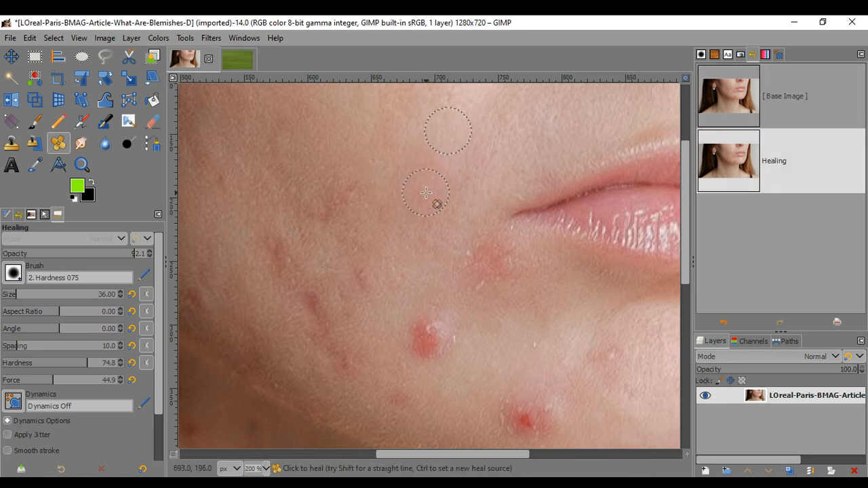
click(430, 197)
click(420, 176)
click(438, 183)
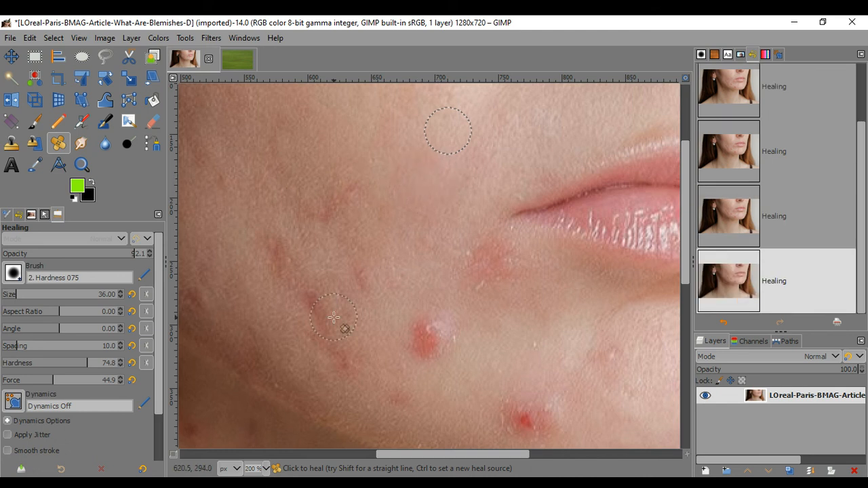
Sample skin beside the mouth and heal the red patch below the mouth corner and the reddish marks farther out on the cheek
ctrl+click(430, 213)
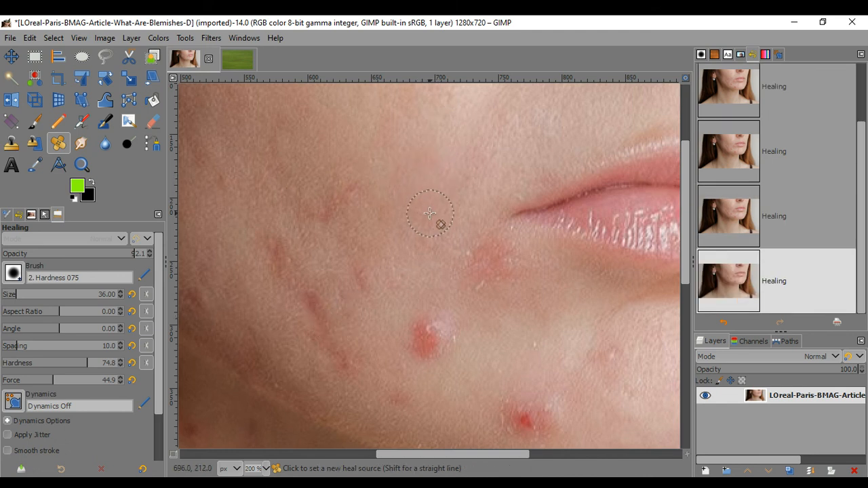
click(478, 255)
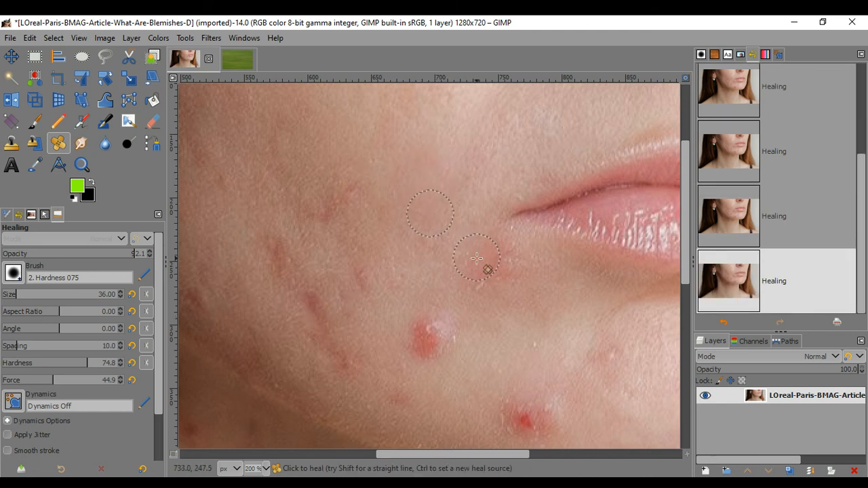
click(477, 262)
click(477, 272)
click(500, 261)
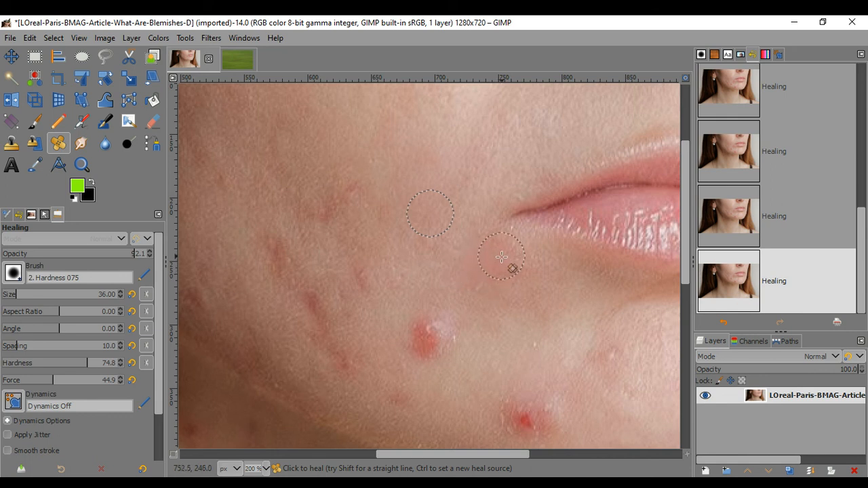
click(502, 247)
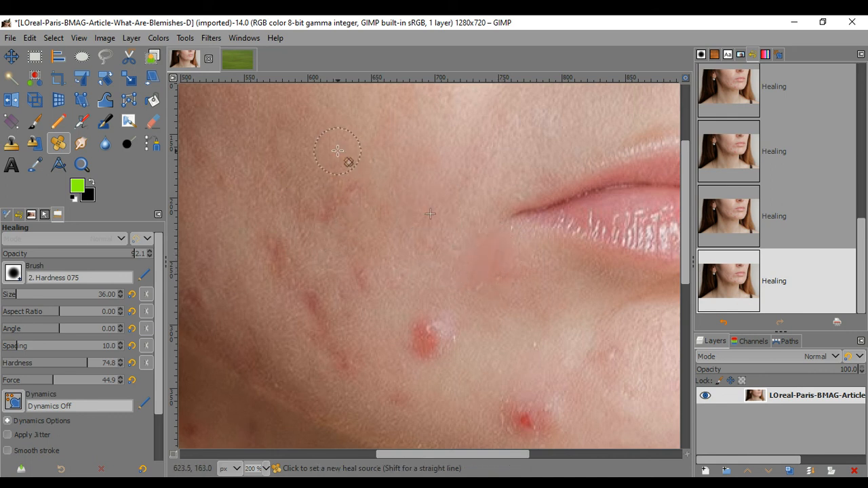
click(350, 185)
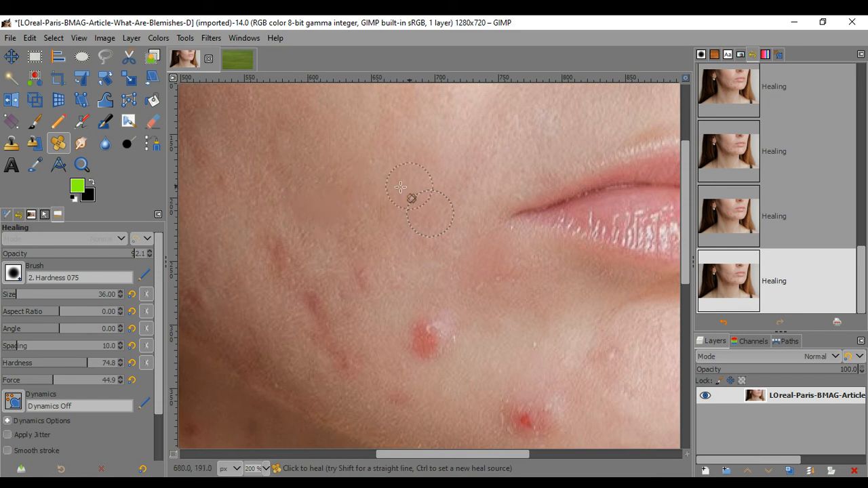
Lower the healing opacity to 54.2 and heal the dark marks near the jaw's outer edge, sampling clear skin around them
scroll(377, 265, down, 3)
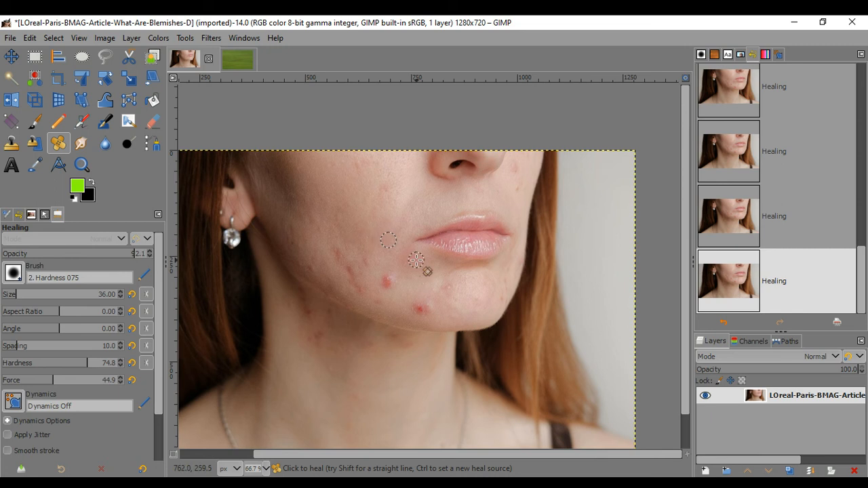
scroll(383, 239, up, 2)
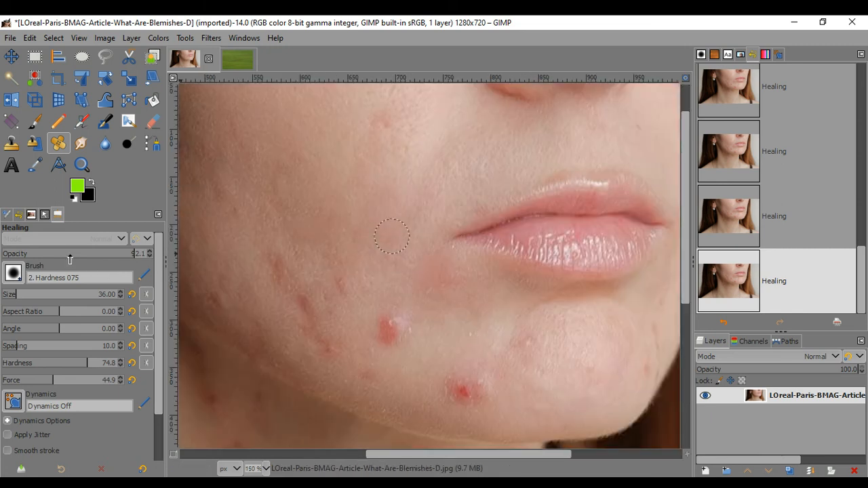
drag(88, 258, 79, 256)
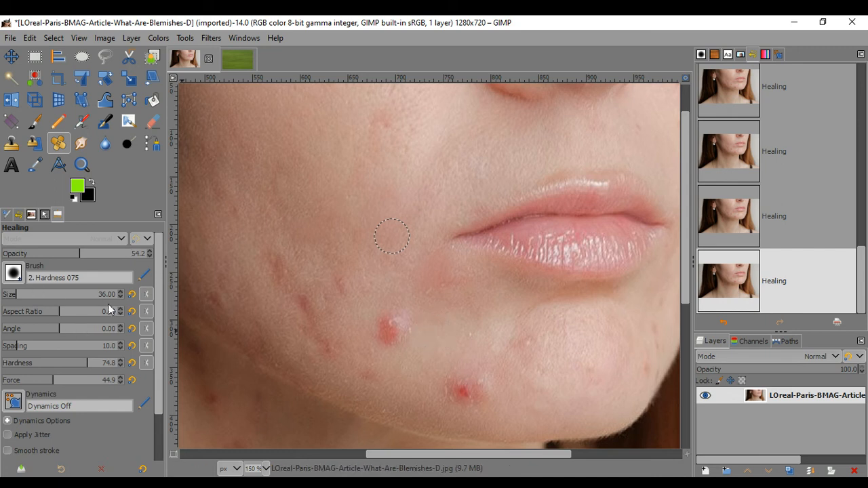
ctrl+click(233, 248)
click(219, 299)
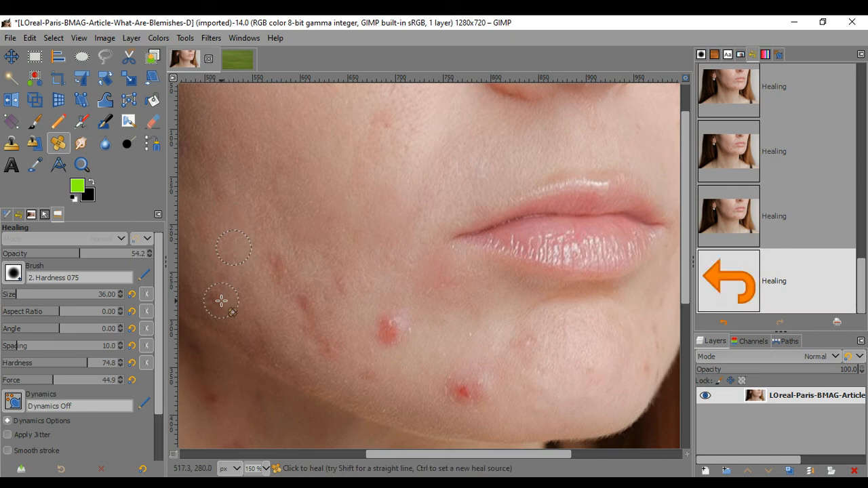
ctrl+click(261, 324)
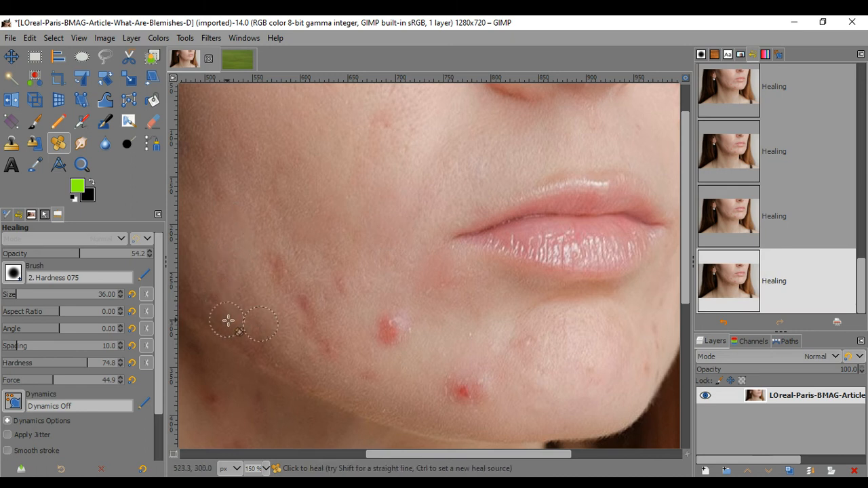
ctrl+click(226, 382)
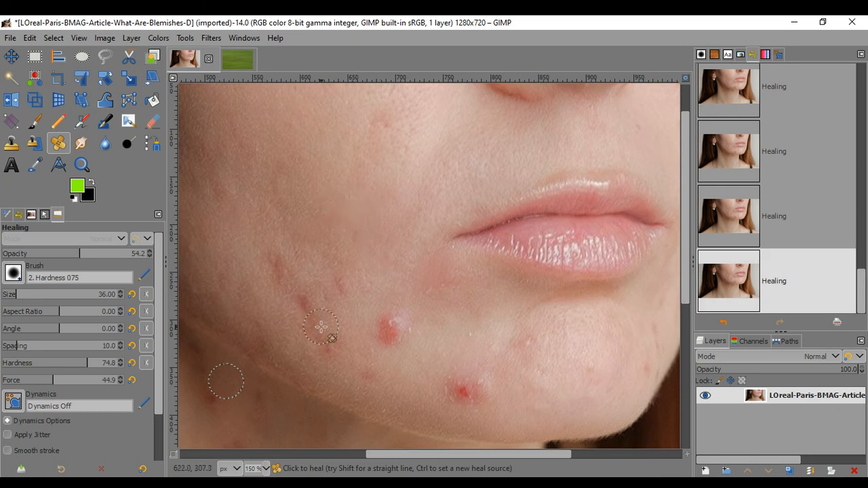
Heal the two bright red pimples, one below the mouth corner and one on the chin, using clear skin sampled beside them
ctrl+click(432, 330)
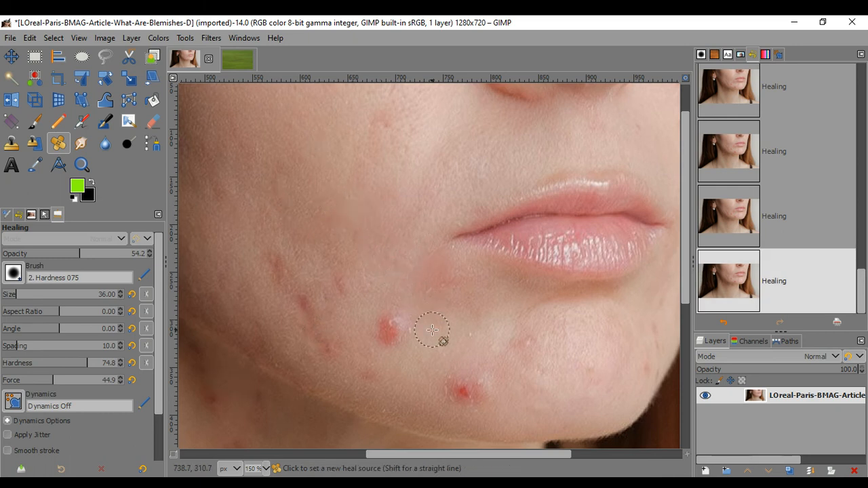
click(394, 330)
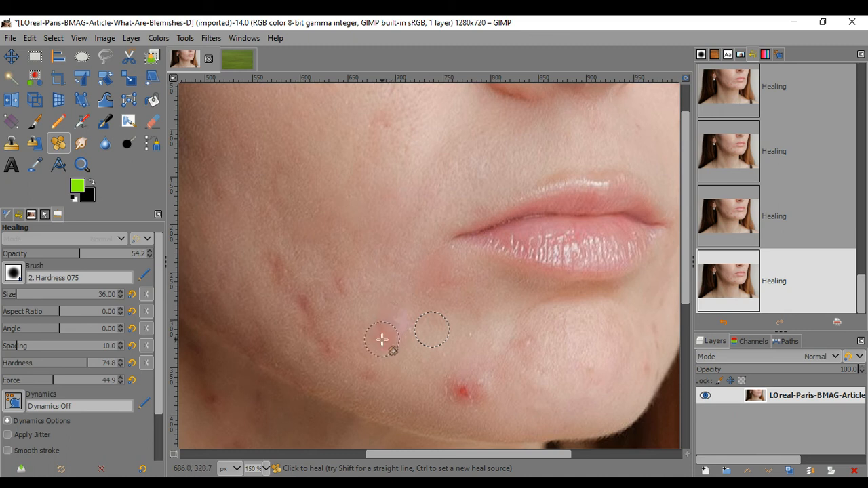
click(394, 343)
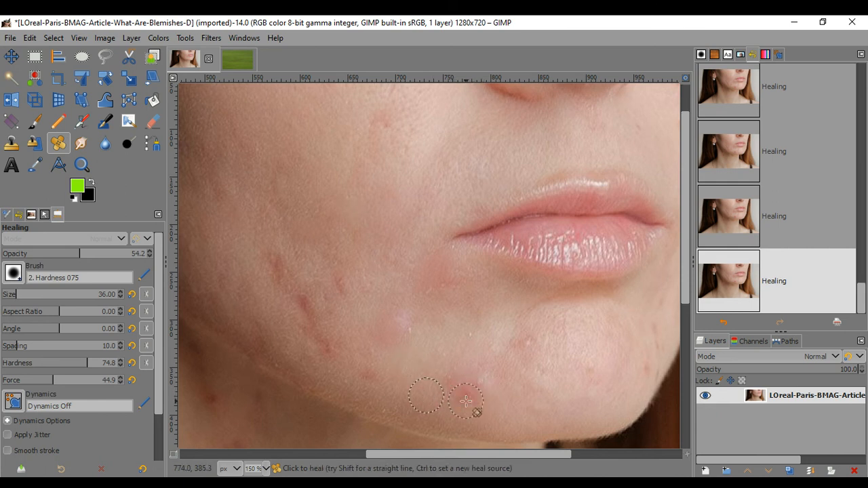
click(468, 393)
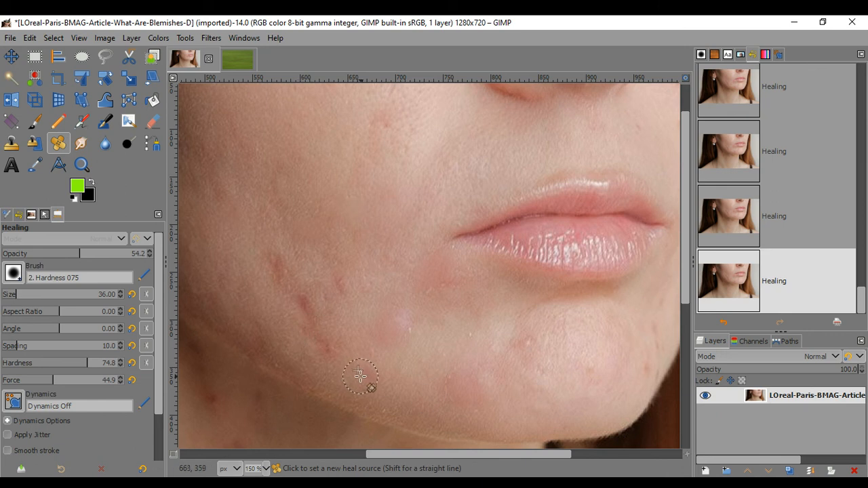
Heal the elongated red marks on the lower cheek near the jaw, sampling clear skin close to each one
ctrl+click(392, 391)
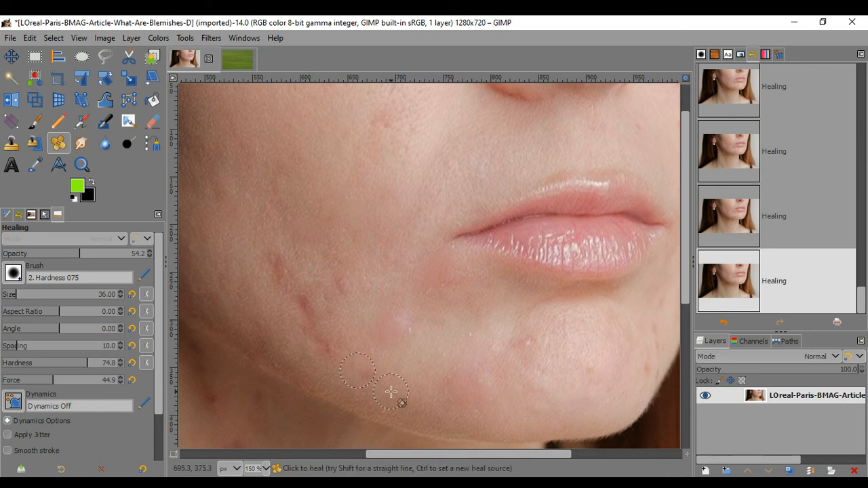
ctrl+click(344, 378)
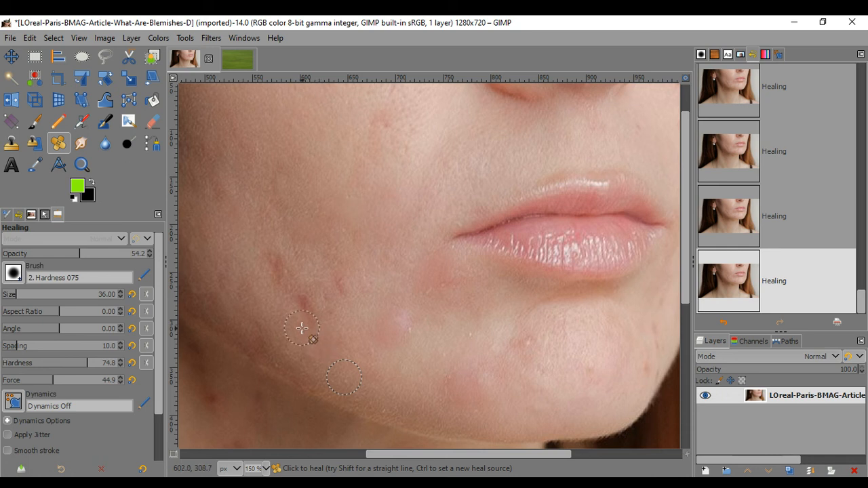
click(302, 304)
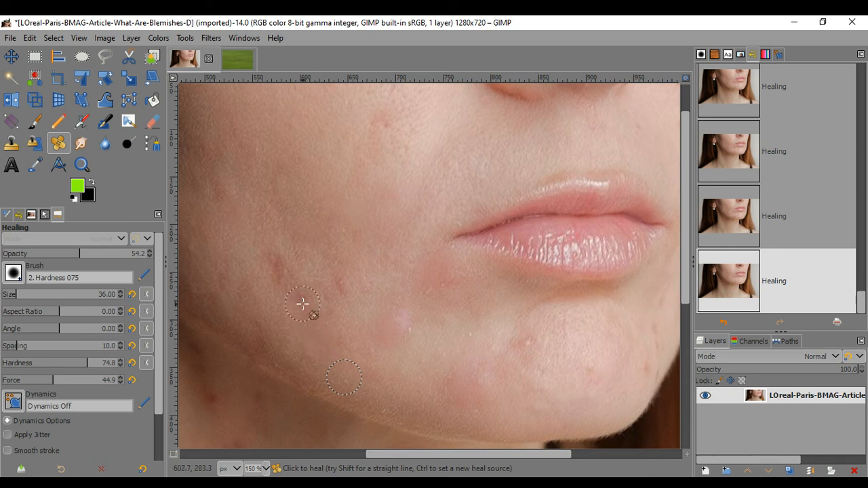
ctrl+click(237, 230)
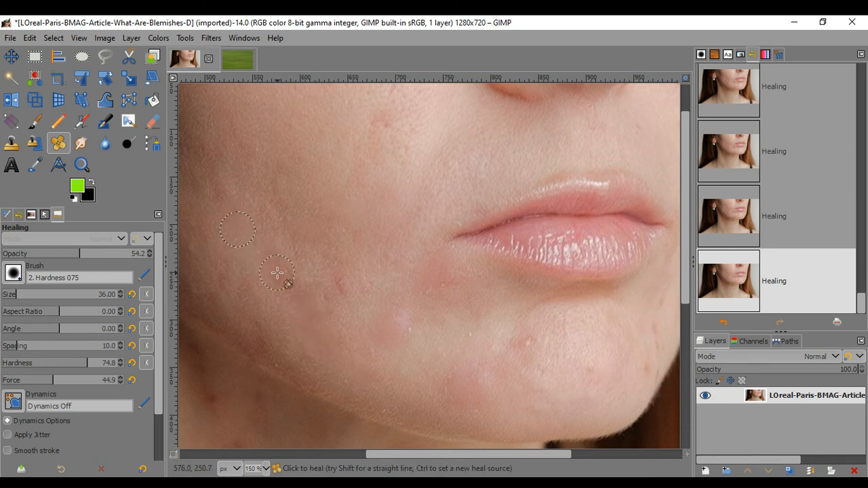
ctrl+click(248, 262)
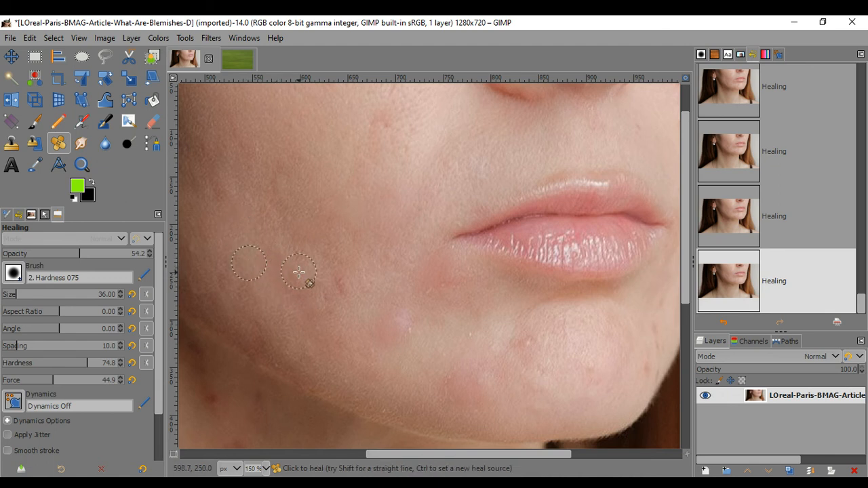
ctrl+click(376, 263)
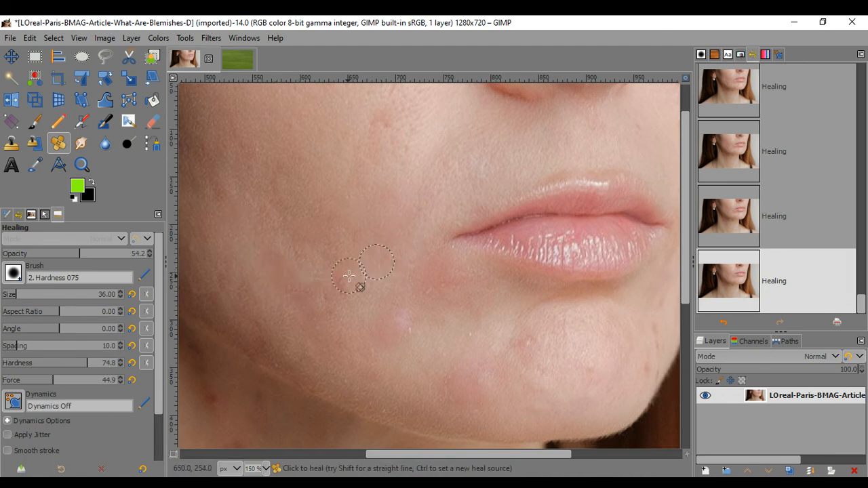
Raise the healing opacity to 100 and heal the red spot on the cheek beside the nose using clear skin sampled near the nose
scroll(458, 240, down, 4)
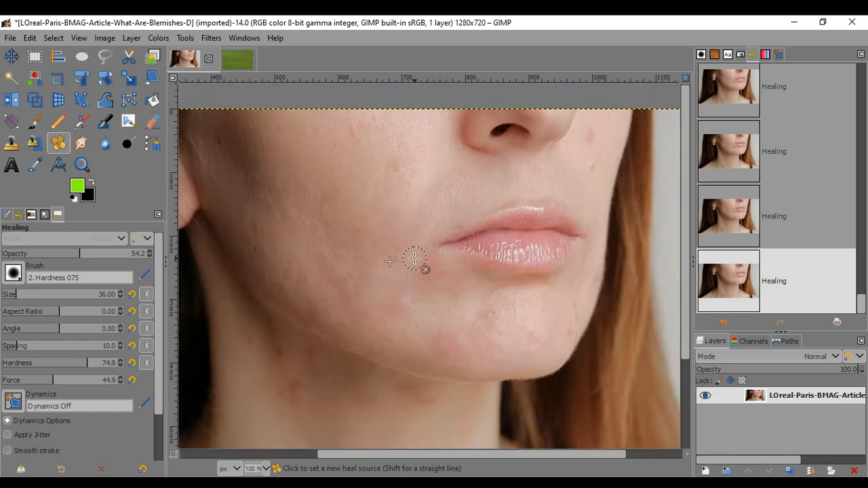
ctrl+scroll(400, 273, up, 8)
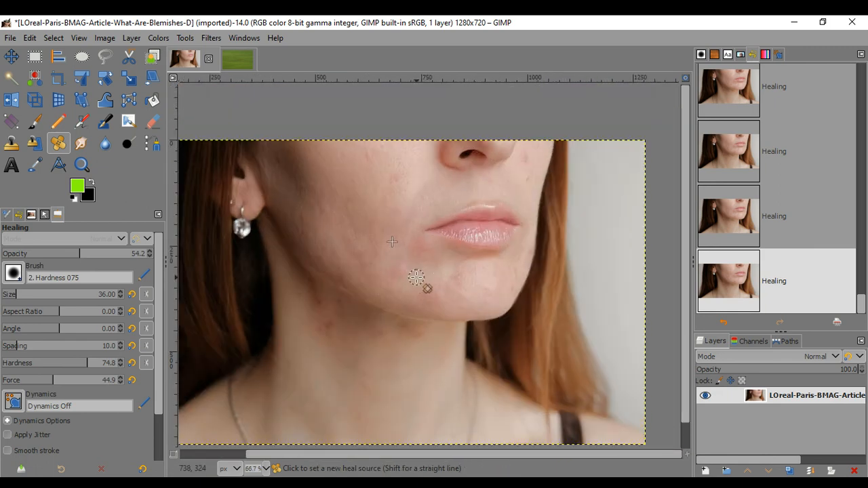
ctrl+scroll(414, 277, down, 8)
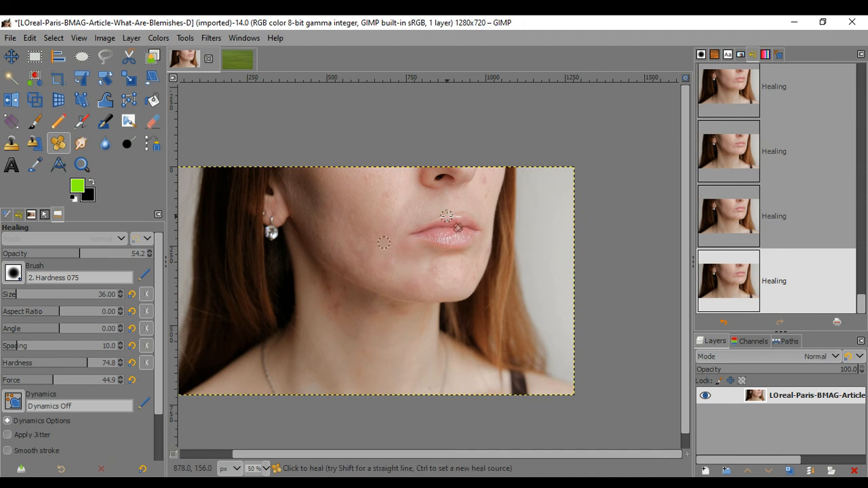
ctrl+scroll(375, 194, up, 1)
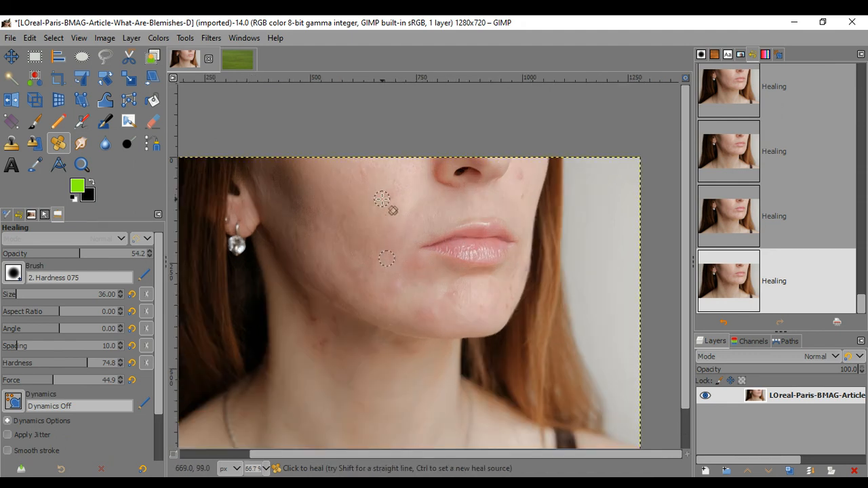
ctrl+scroll(405, 208, up, 2)
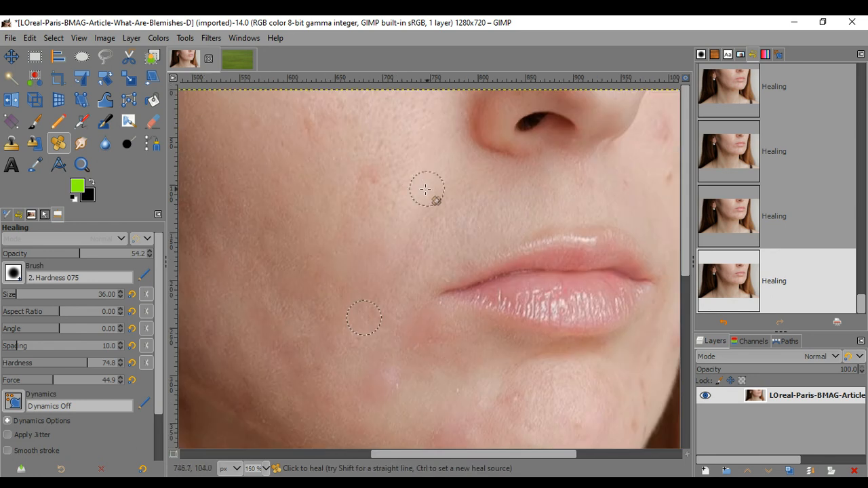
ctrl+click(371, 175)
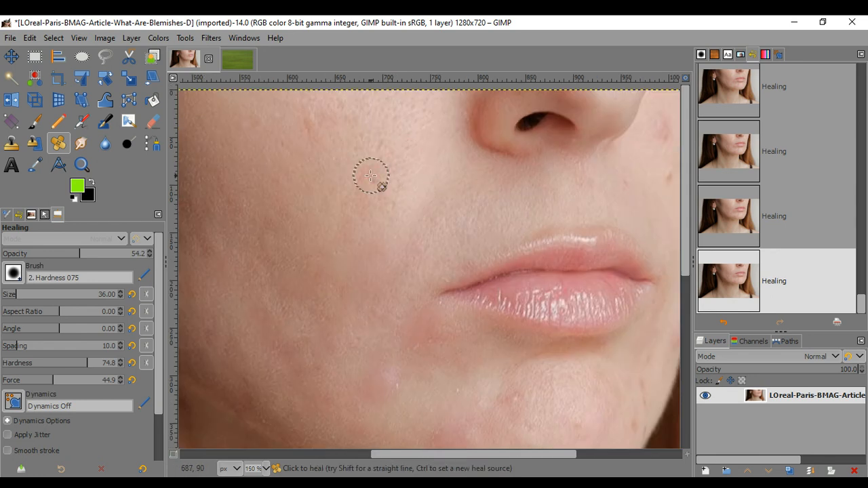
click(127, 255)
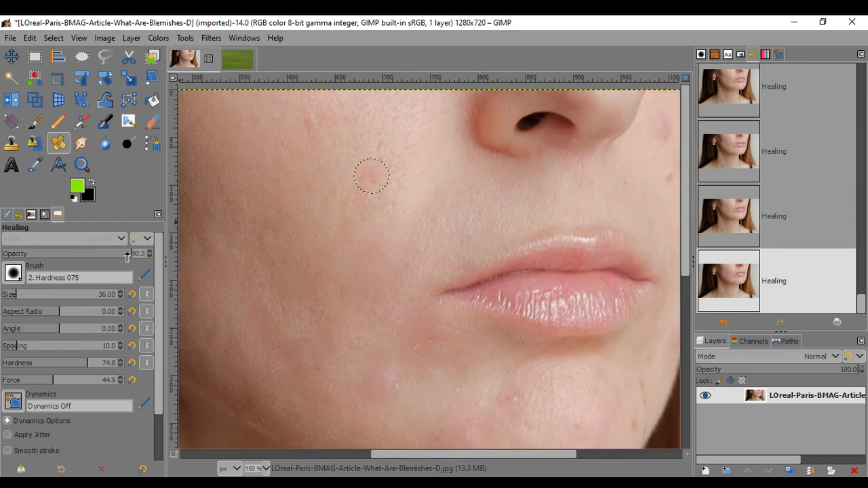
click(14, 275)
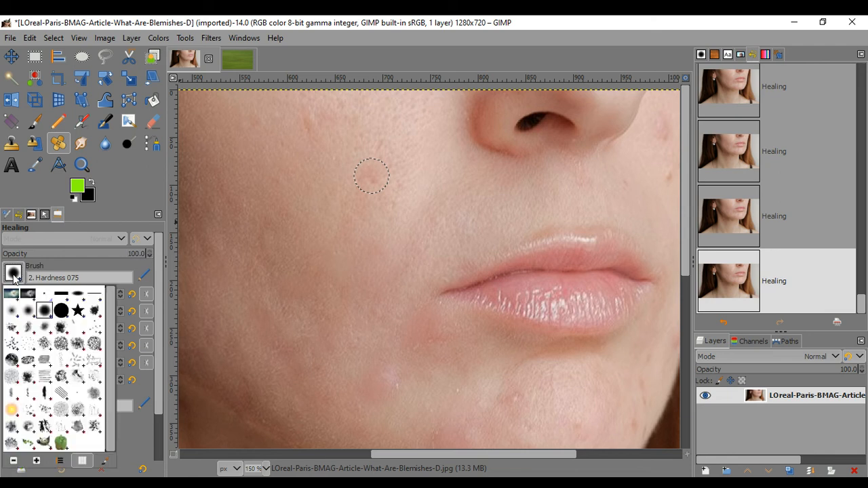
click(14, 275)
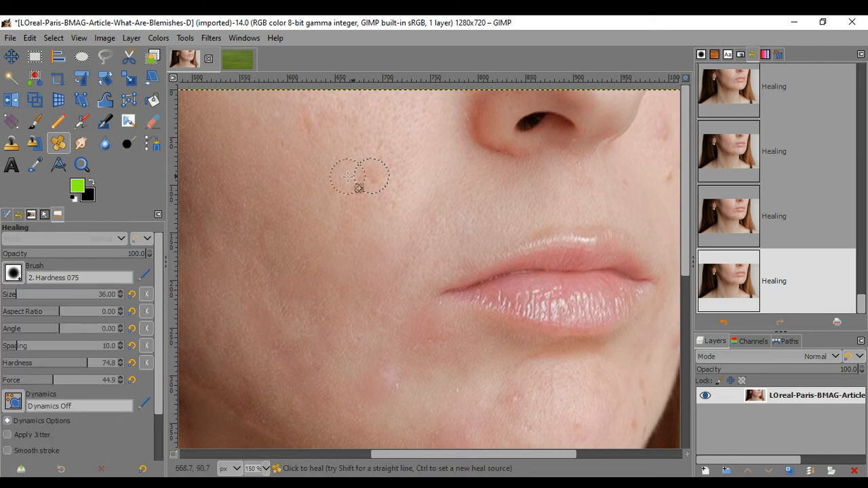
ctrl+click(420, 141)
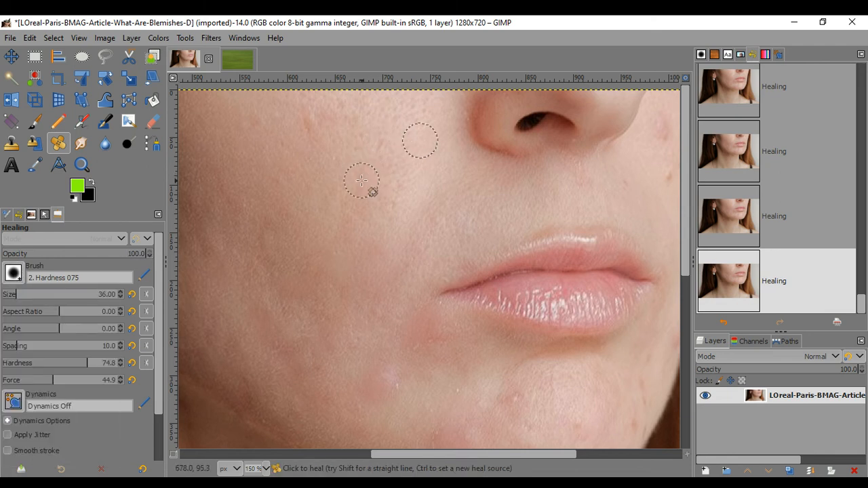
Heal the red marks on the upper cheek and the discoloured patches at mid-cheek using clear skin sampled around them
ctrl+scroll(329, 214, down, 1)
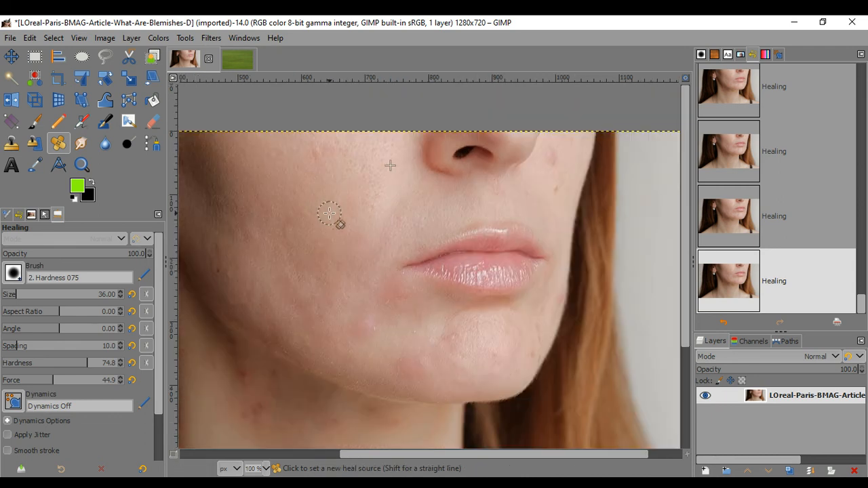
ctrl+click(332, 161)
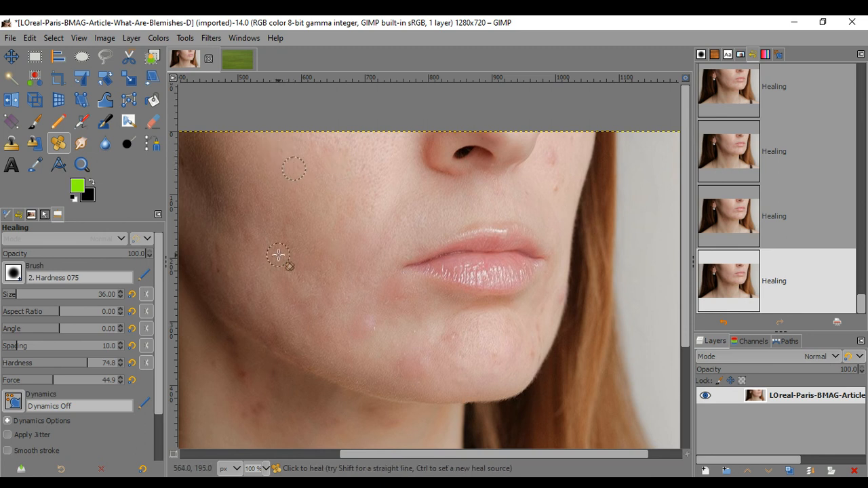
ctrl+click(264, 174)
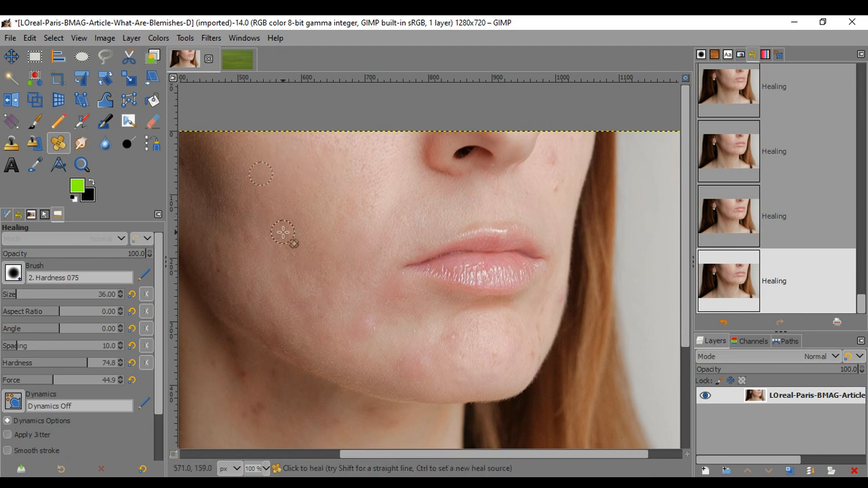
ctrl+click(283, 232)
ctrl+click(314, 259)
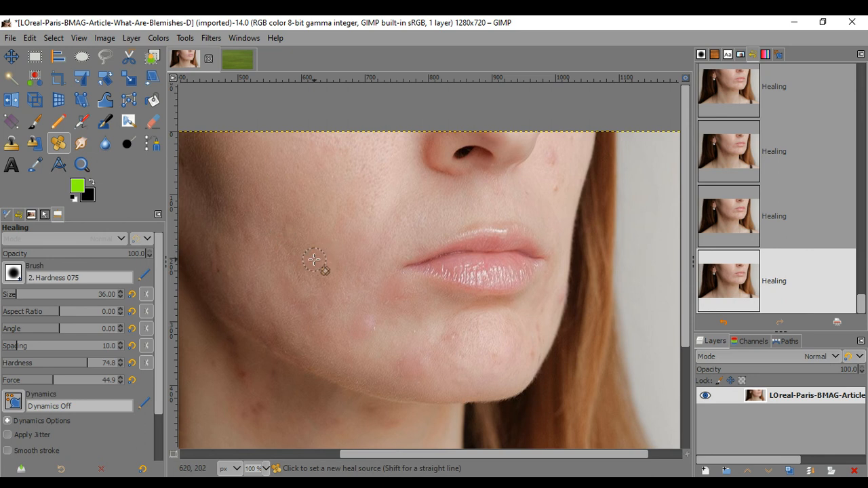
Heal the small dark marks on the outer cheek near the jaw, and undo the last healing dab at the chin's edge
ctrl+click(251, 262)
ctrl+click(232, 255)
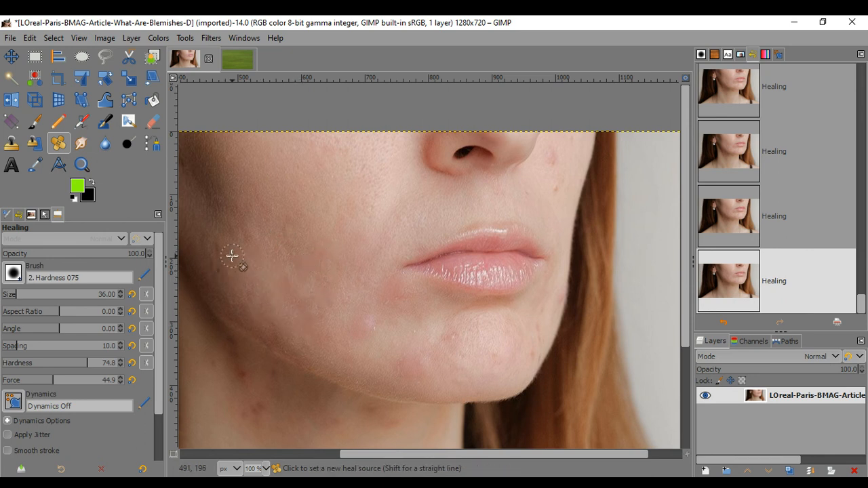
ctrl+click(196, 252)
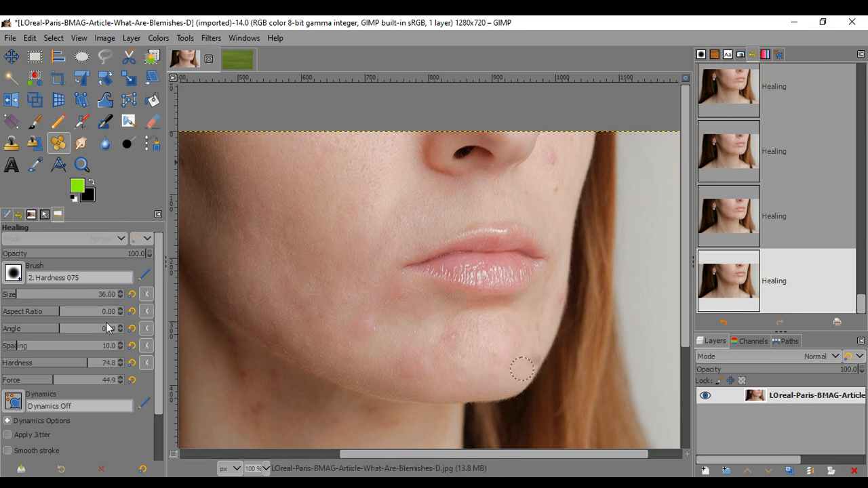
key(ctrl+z)
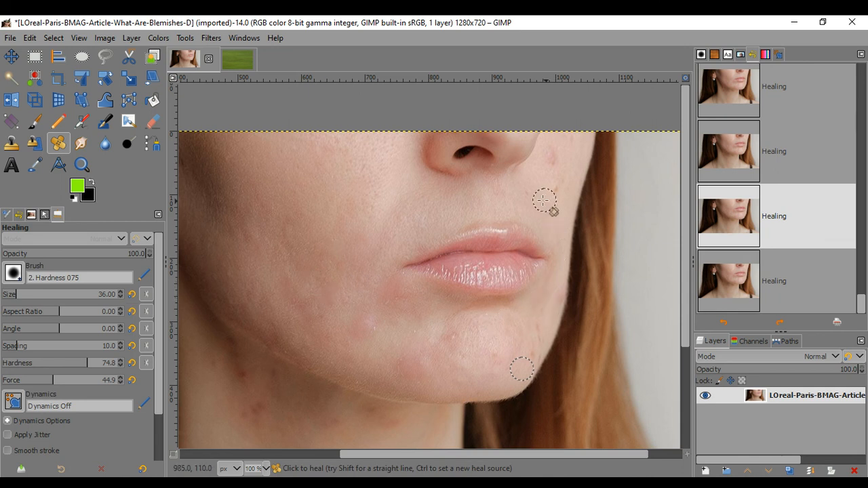
Sample clear skin above the lip on the far cheek and heal the small brown spot near the face's edge
ctrl+scroll(577, 195, up, 5)
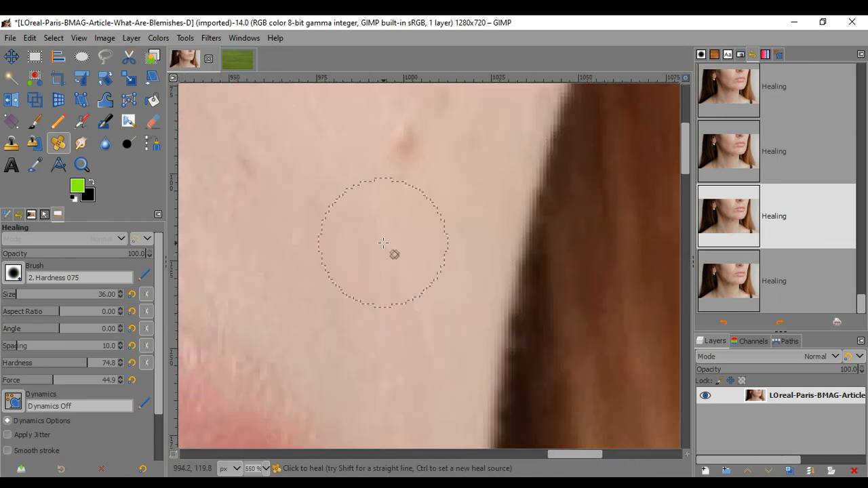
ctrl+click(385, 240)
click(397, 163)
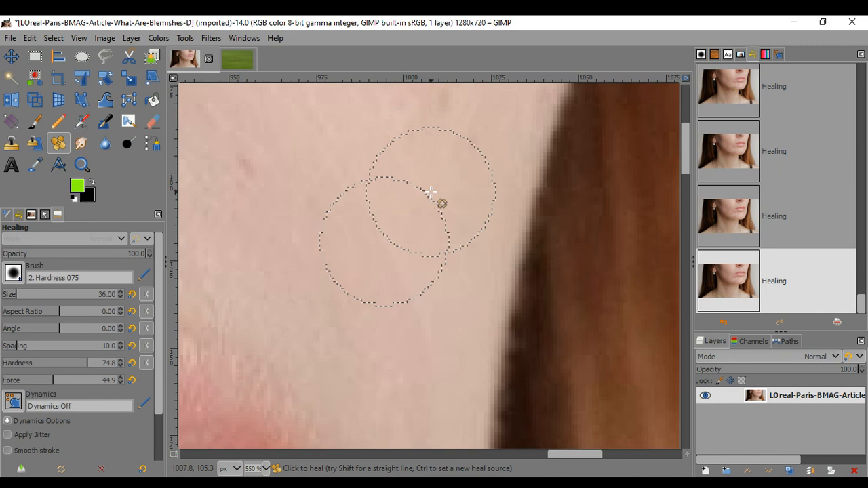
Try to heal the reddish spot beside the nostril on the far cheek with skin sampled near the hair, and undo the dab
scroll(438, 180, down, 4)
ctrl+scroll(440, 171, down, 4)
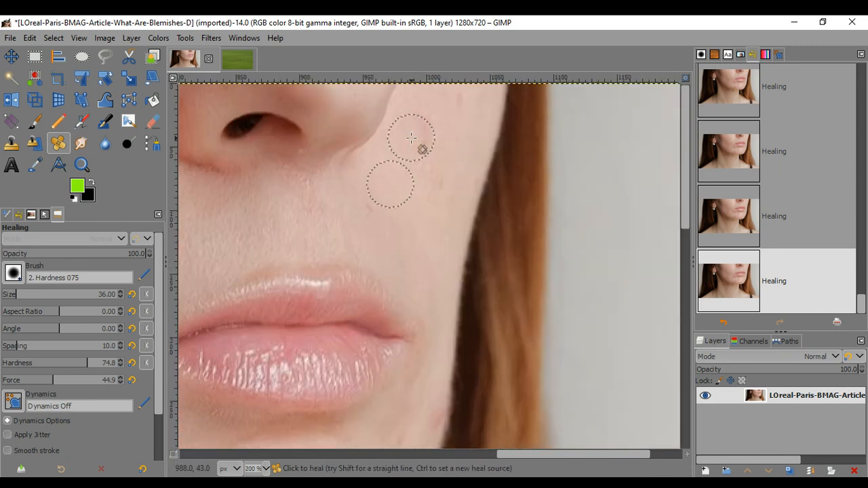
ctrl+click(468, 166)
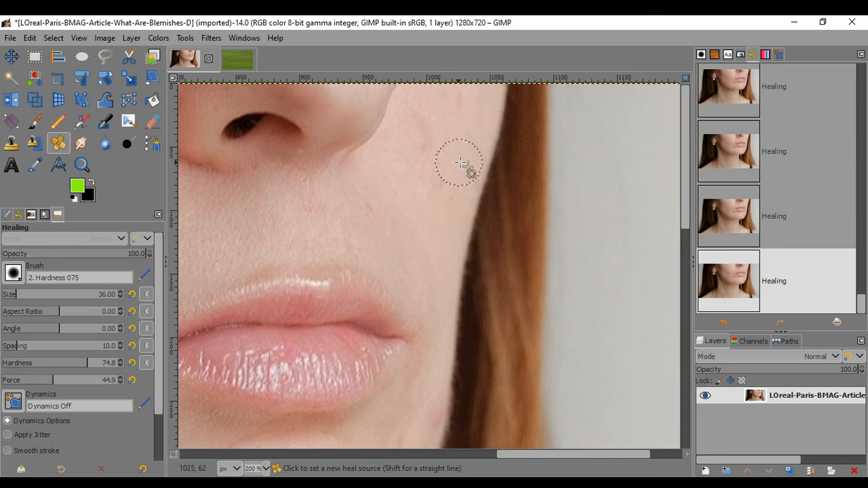
click(422, 134)
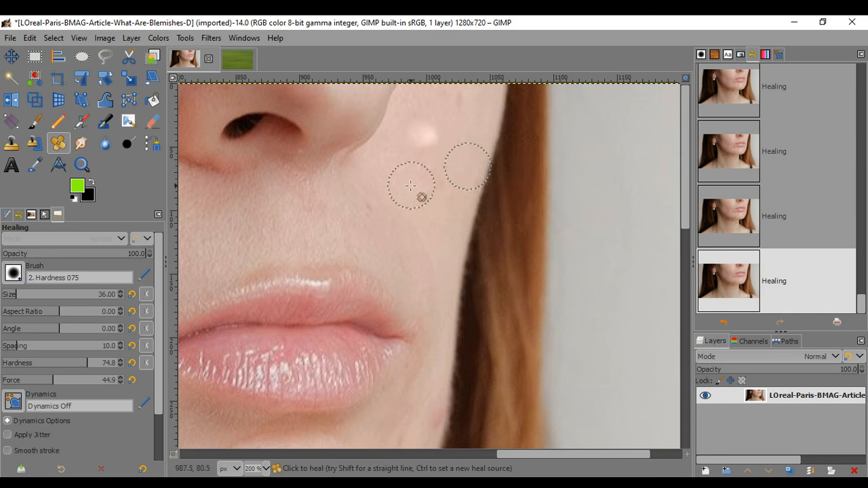
key(ctrl+z)
Heal the reddish spots and small marks on the far cheek beside the nose using clear skin sampled lower on that cheek
ctrl+click(424, 224)
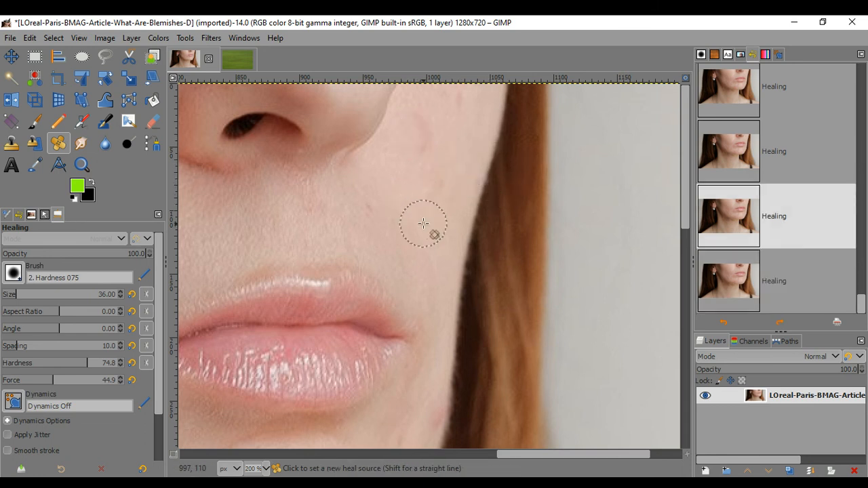
click(437, 185)
ctrl+click(434, 188)
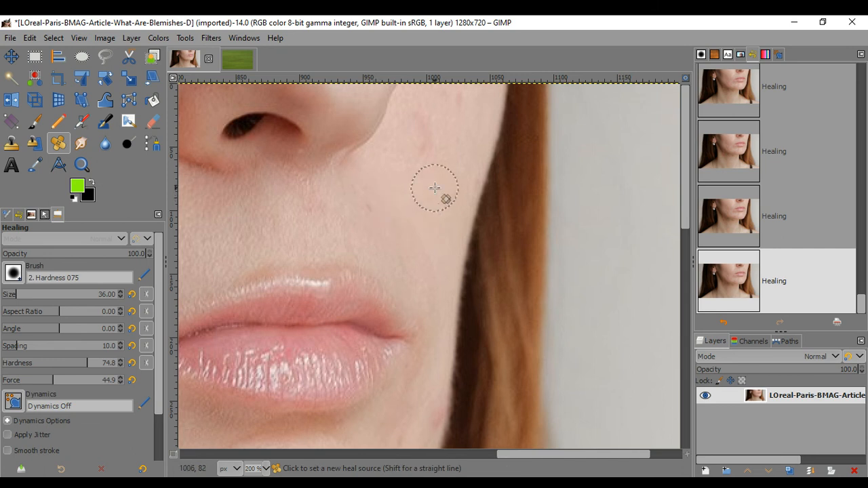
ctrl+click(419, 233)
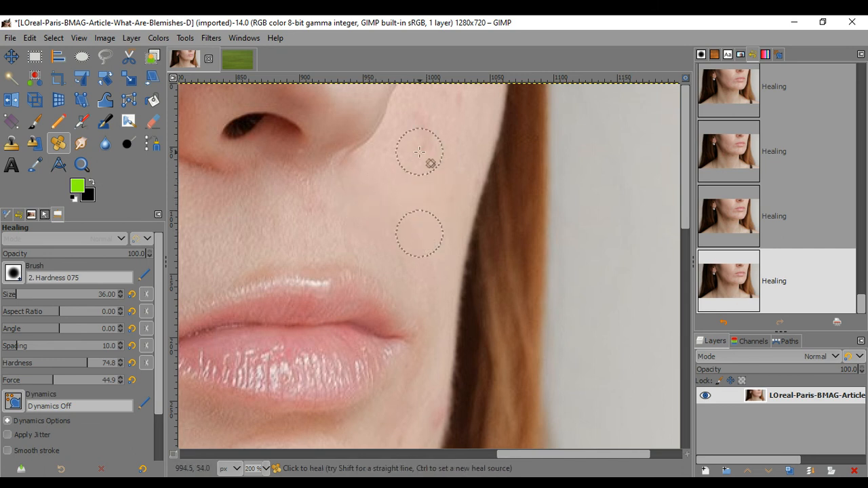
click(420, 135)
ctrl+click(375, 212)
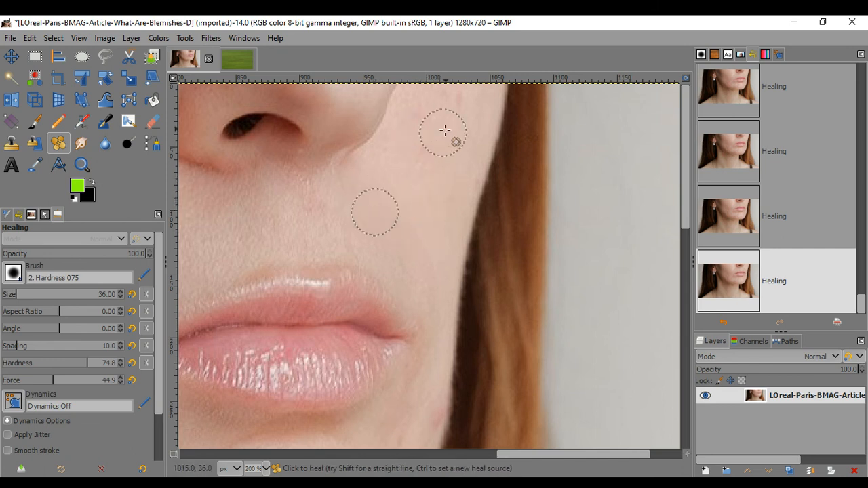
ctrl+click(419, 248)
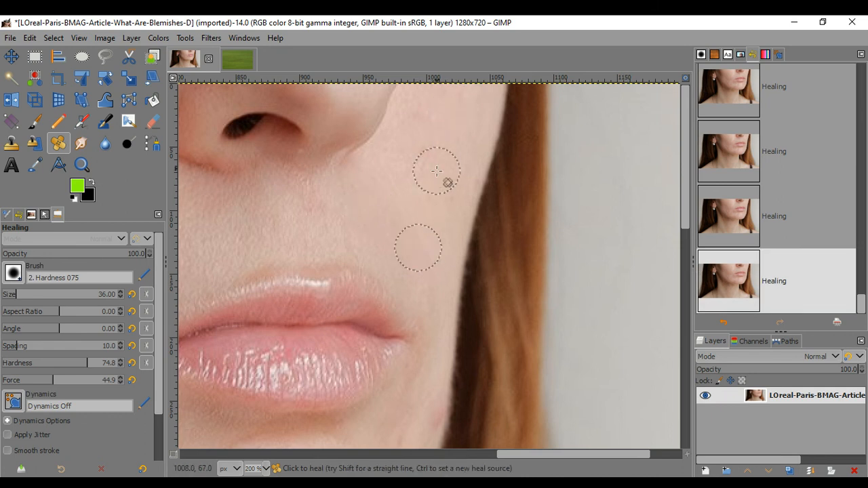
Heal the small reddish and brown spots across the chin below the lips using clear skin sampled beside them
scroll(370, 221, down, 5)
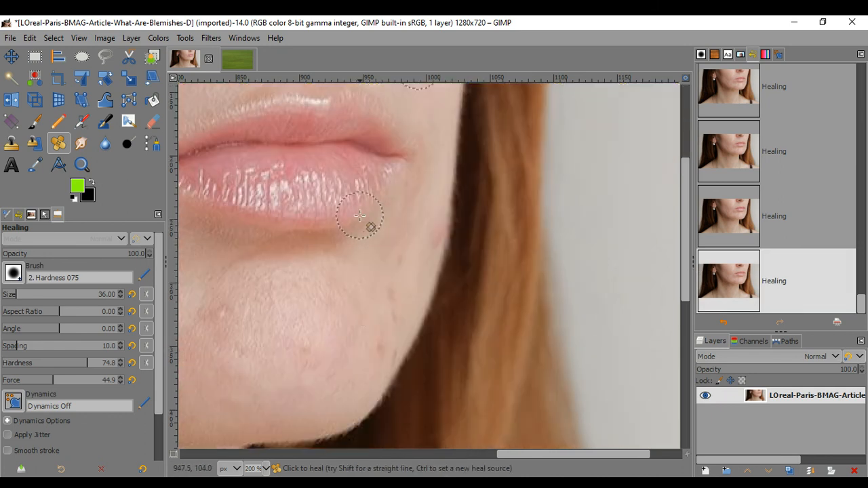
scroll(367, 213, up, 5)
ctrl+click(328, 303)
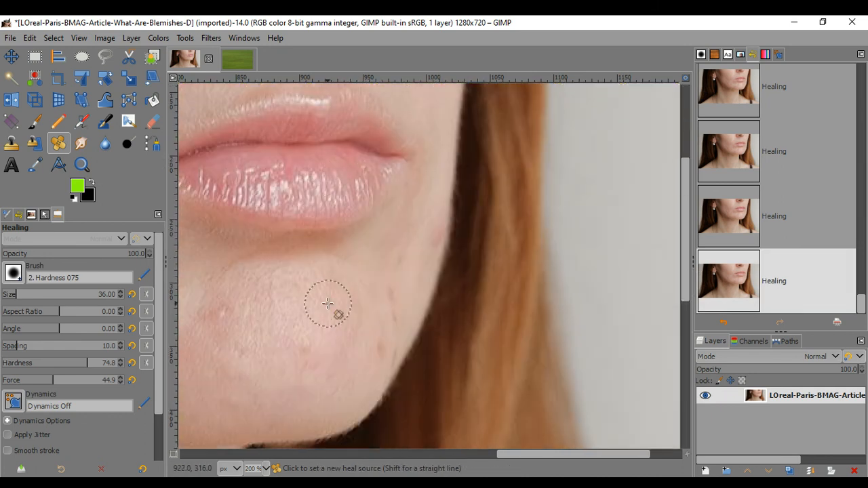
ctrl+click(370, 264)
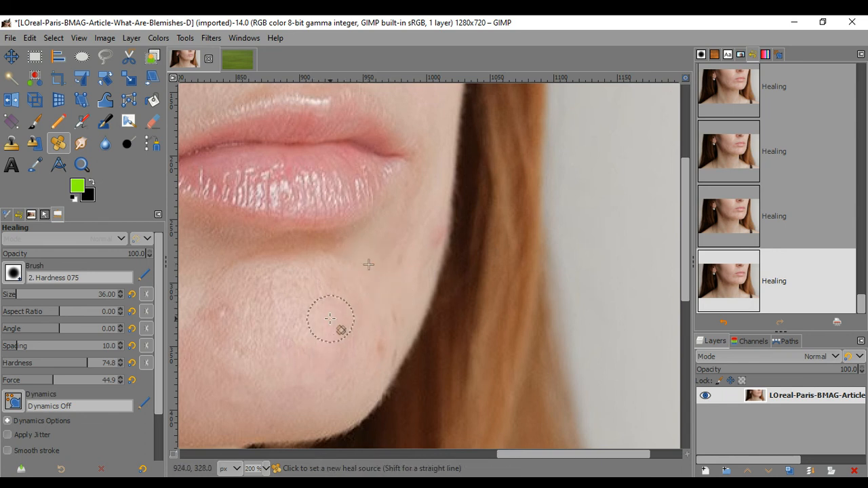
ctrl+click(314, 339)
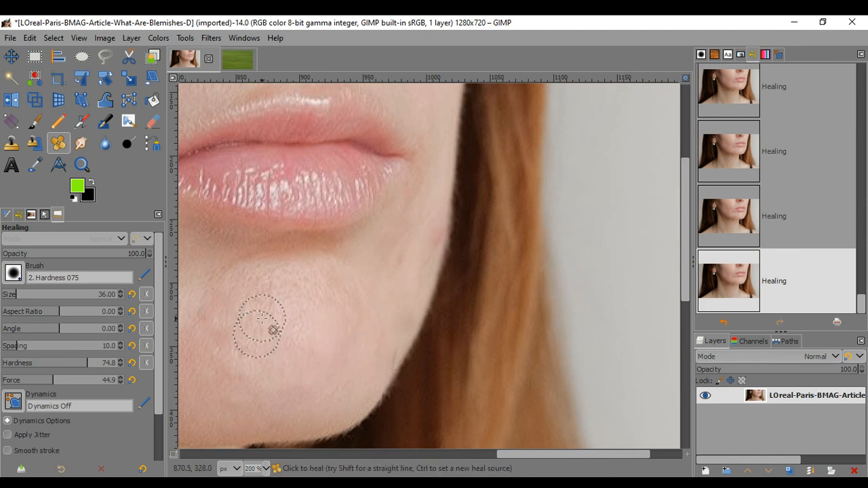
ctrl+click(274, 300)
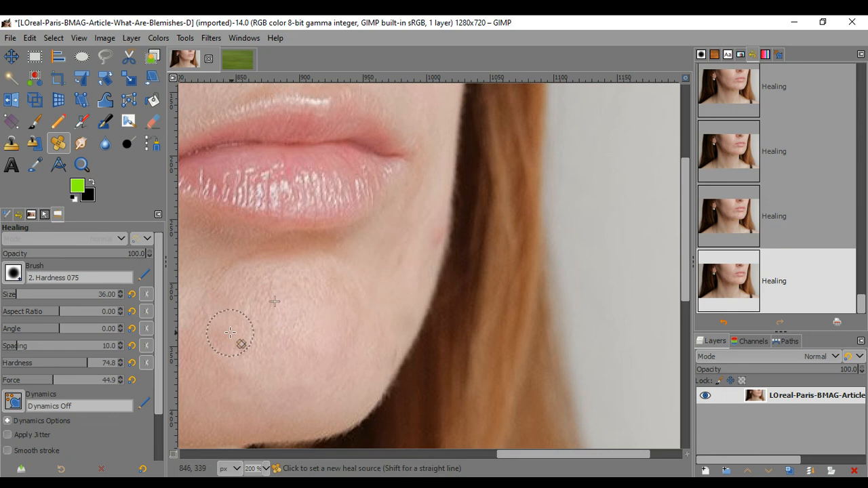
ctrl+click(268, 337)
Heal the marks along the chin's outer edge with skin sampled nearby, and undo and redo the last two healing dabs
ctrl+click(347, 393)
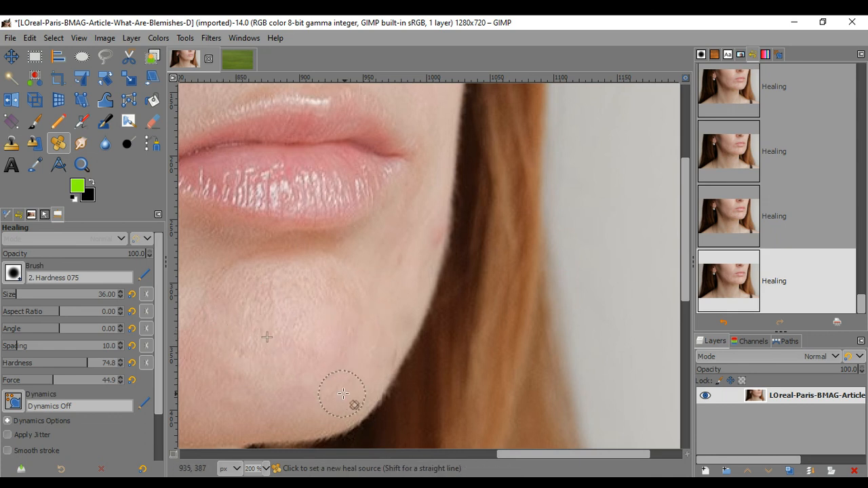
ctrl+click(398, 309)
click(390, 352)
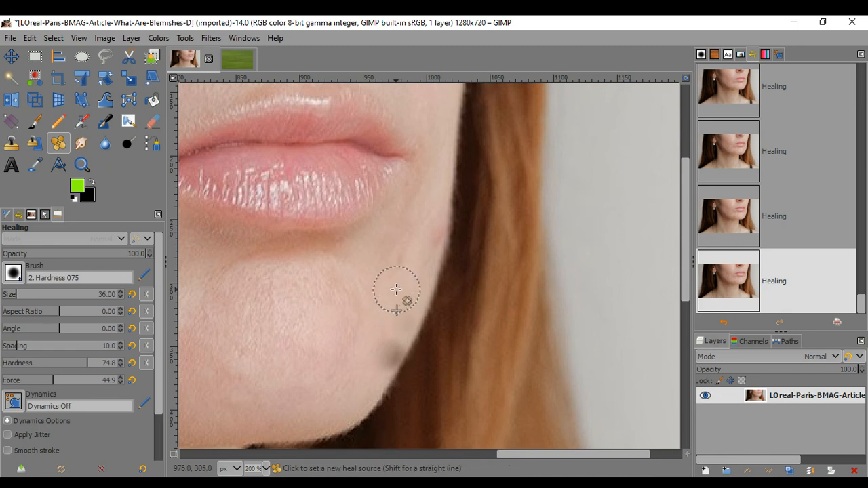
key(ctrl+z)
key(ctrl+z)
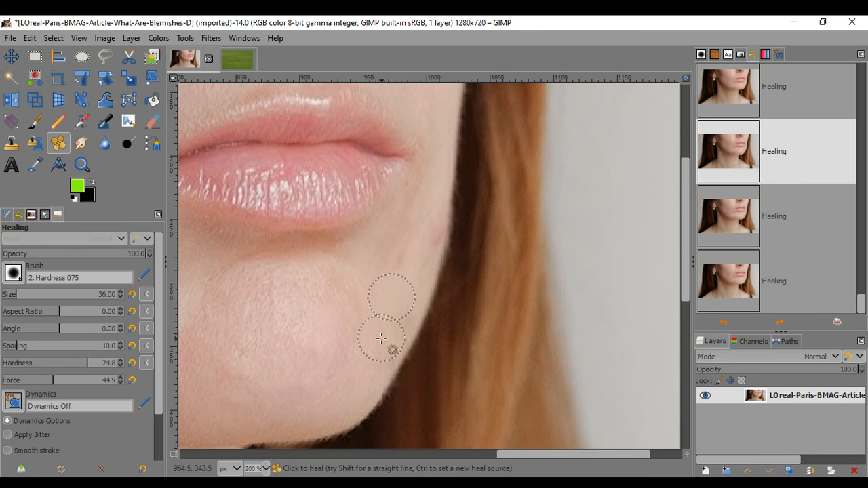
key(ctrl+y)
key(ctrl+y)
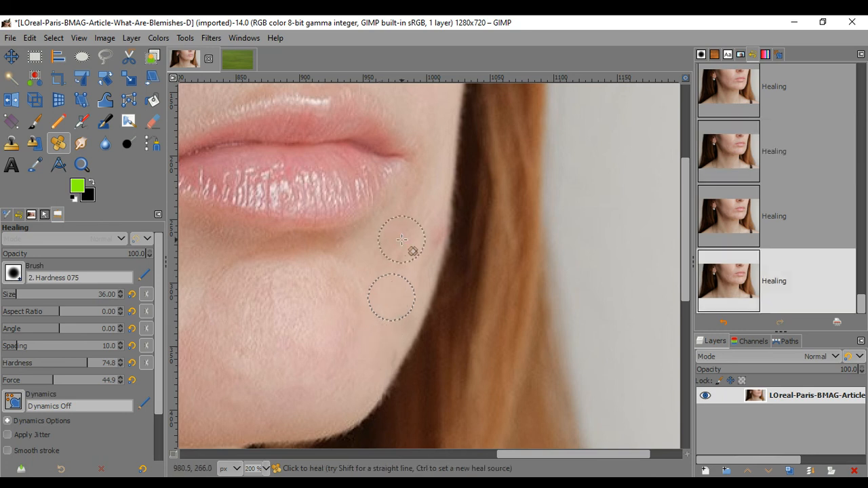
Compare the retouched face with the original by going back to the base image in the undo history and restoring the latest healing state
scroll(401, 244, down, 6)
scroll(357, 278, up, 4)
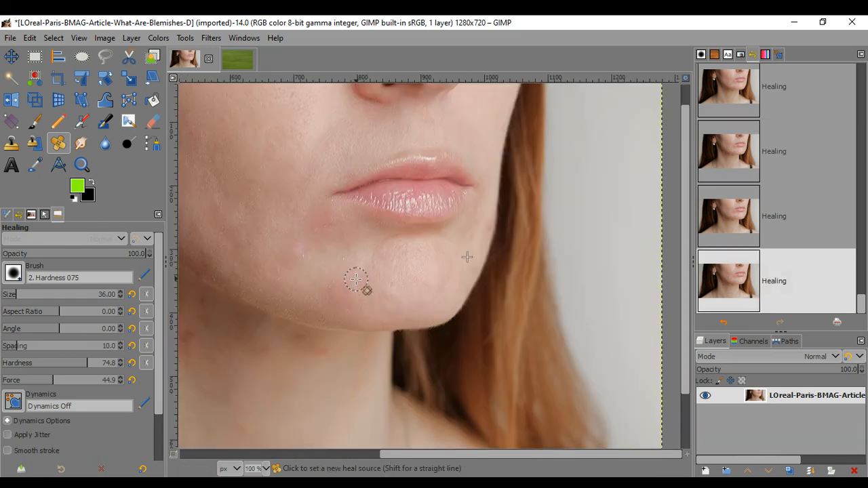
scroll(771, 143, up, 4)
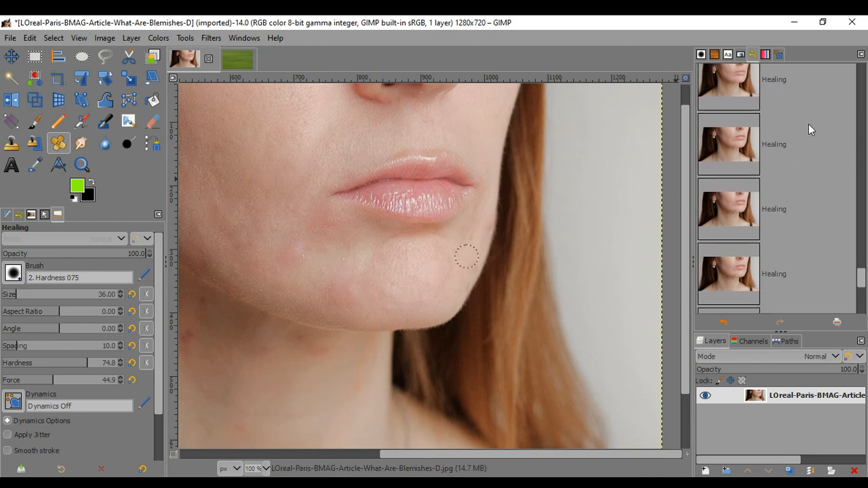
scroll(786, 116, up, 8)
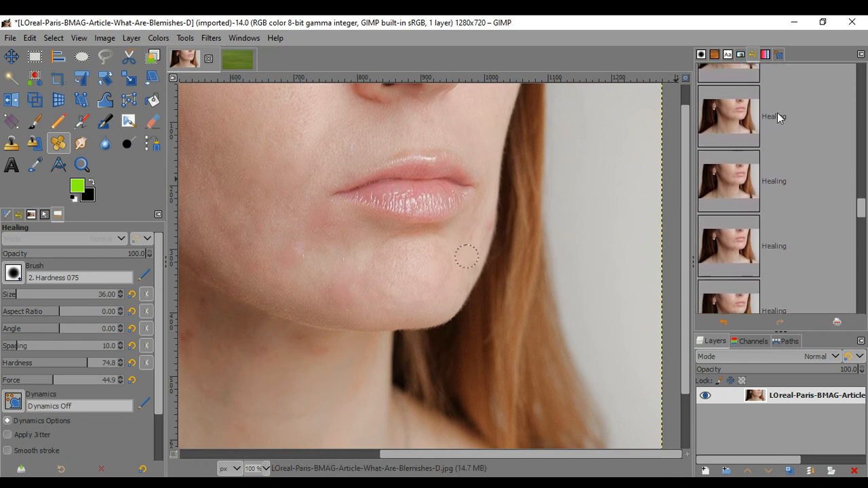
drag(860, 185, 856, 66)
click(740, 97)
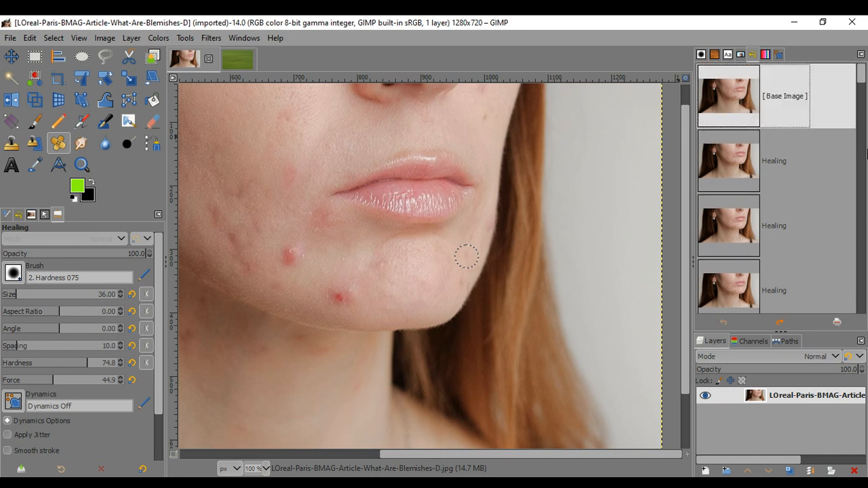
drag(859, 81, 866, 344)
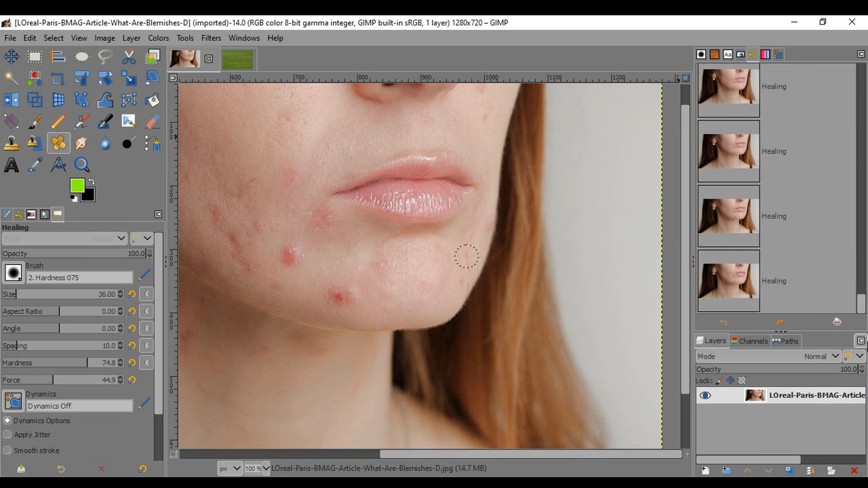
click(741, 292)
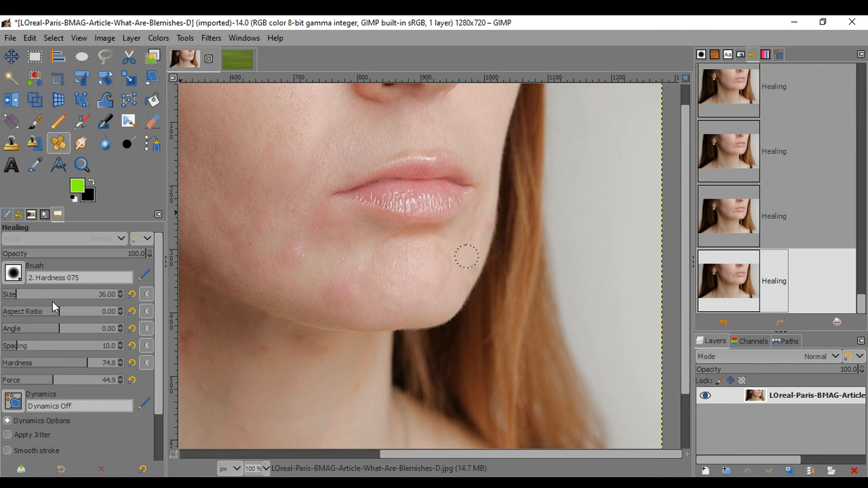
Examine the remaining Healing tool options down to the alignment setting
scroll(53, 305, down, 3)
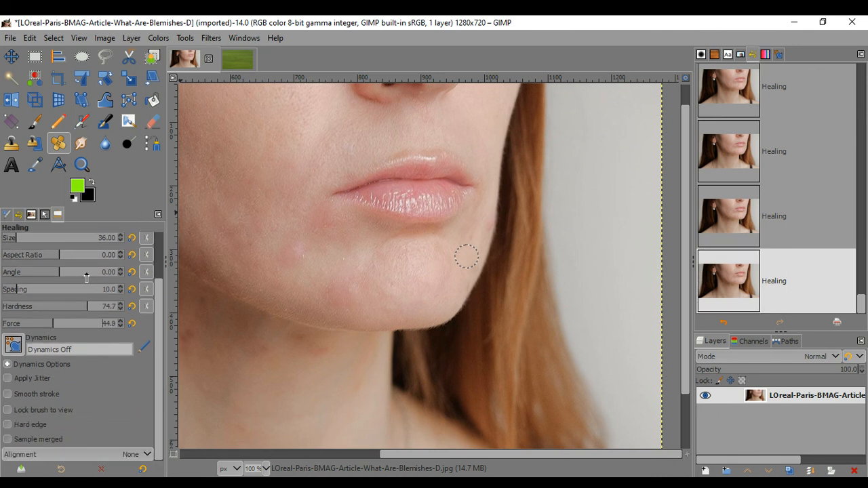